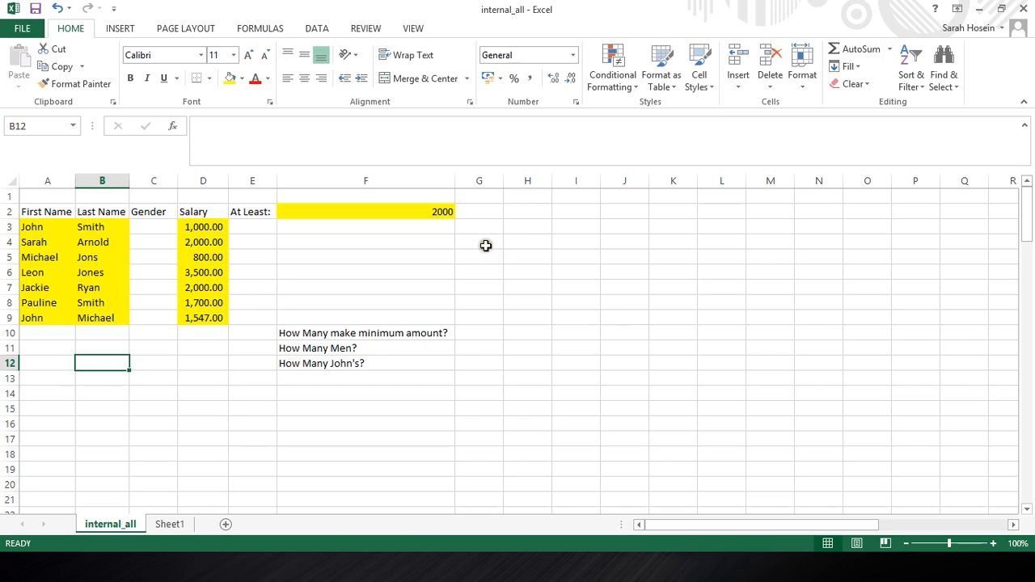
- Enter the function list IFS, VLOOKUPS and COUNTIFS in cells H3 to H5 of the internal_all sheet
left_click(504, 227)
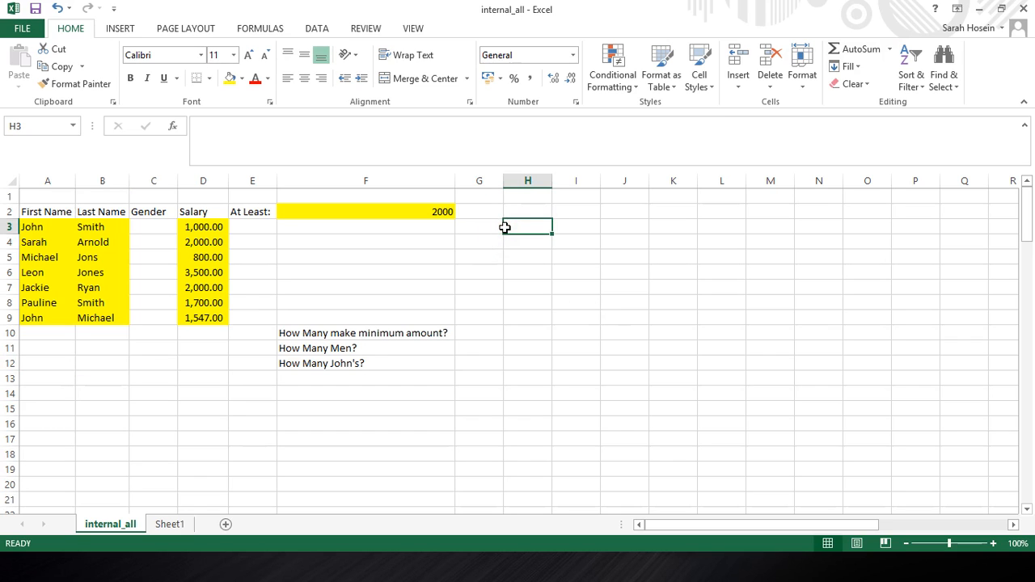
type("I")
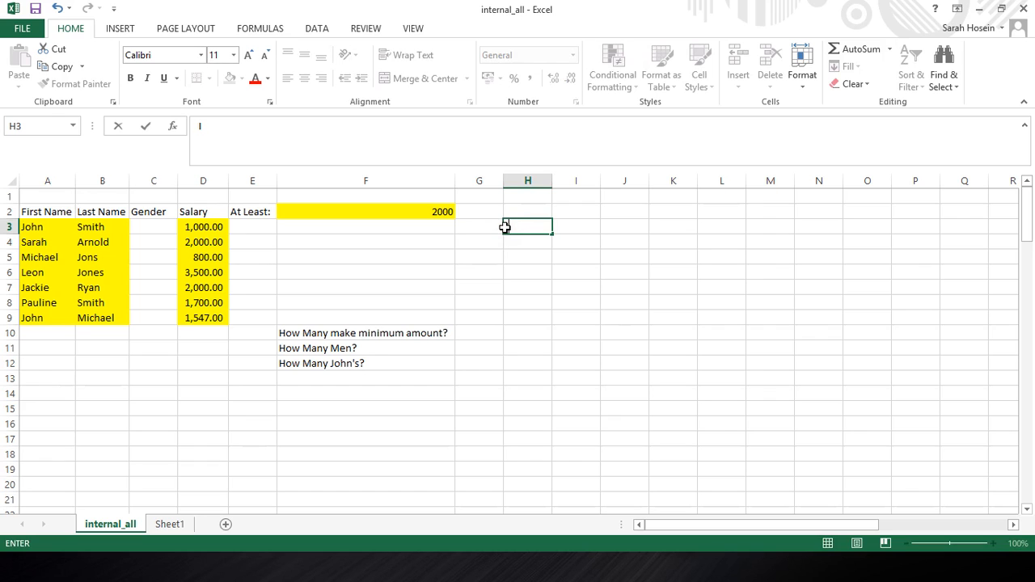
type("fFS")
key("Return")
type("Vl")
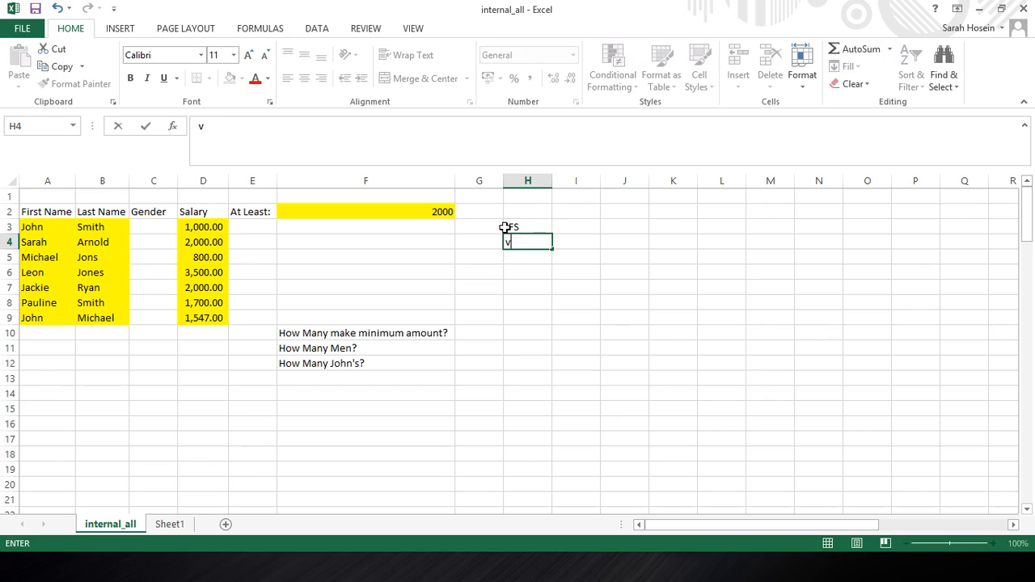
key("BackSpace")
type("LOOKUPS")
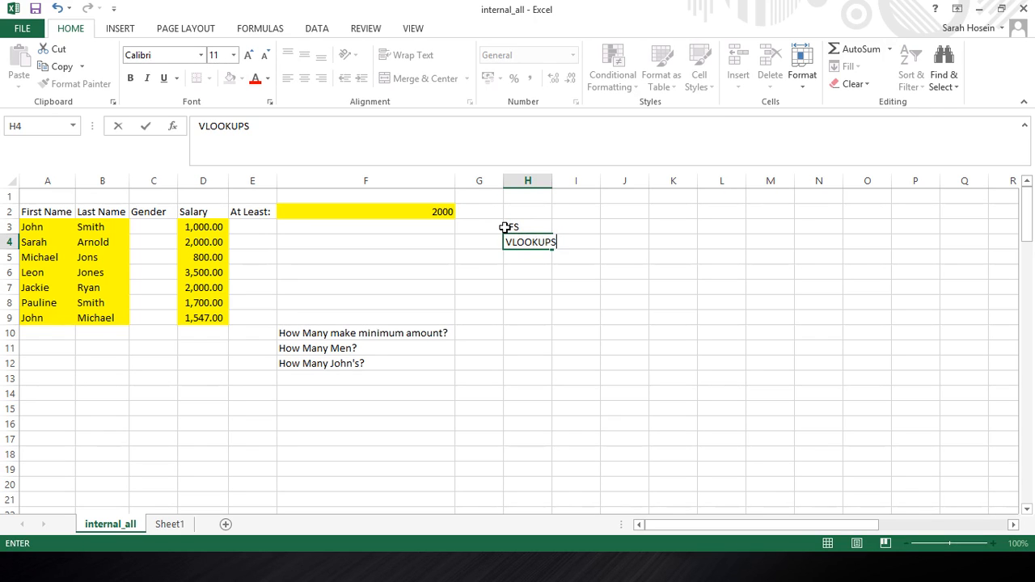
key("Return")
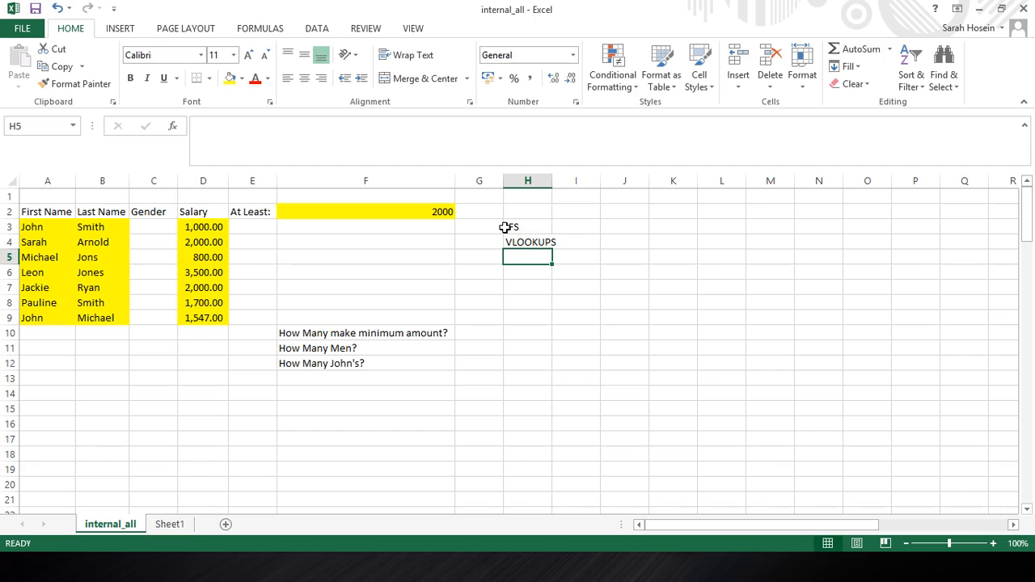
type("CO")
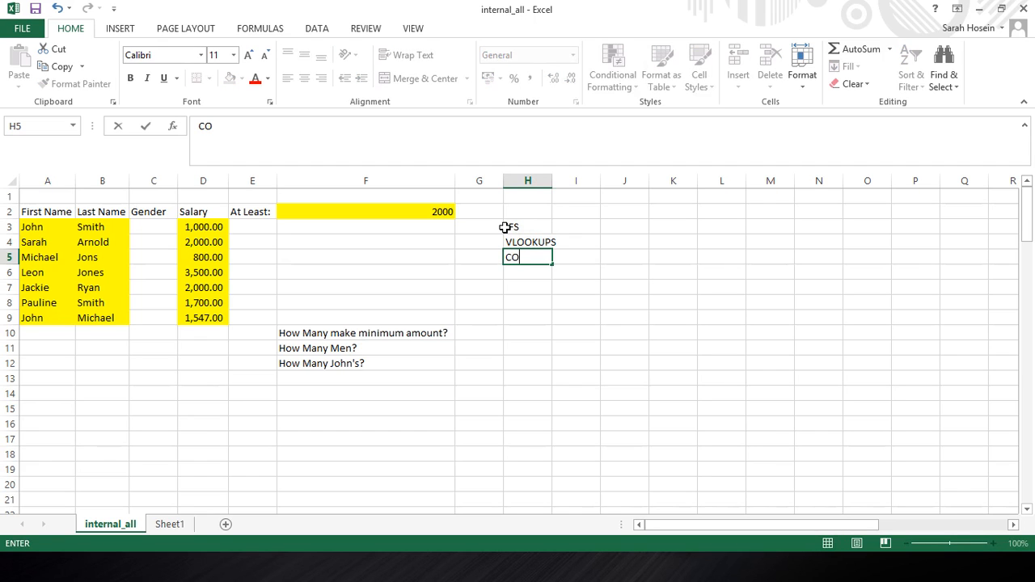
type("UNTIFS")
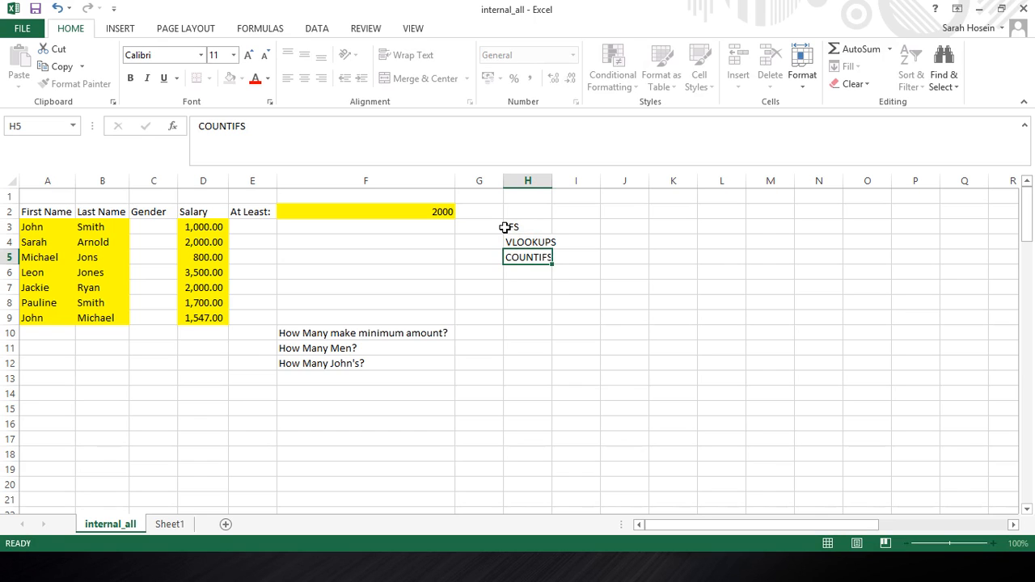
key("Return")
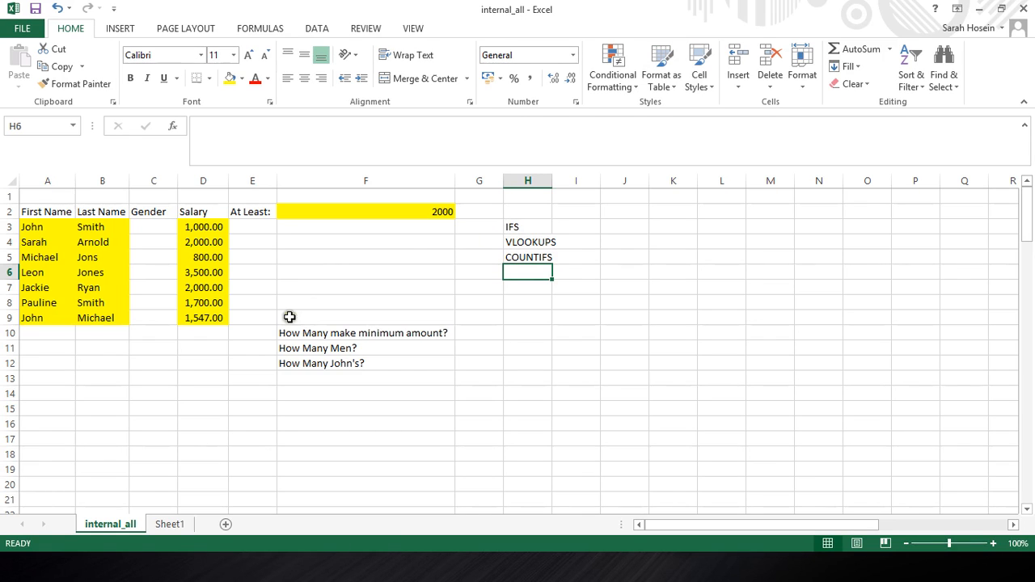
left_click(32, 213)
left_click(102, 211)
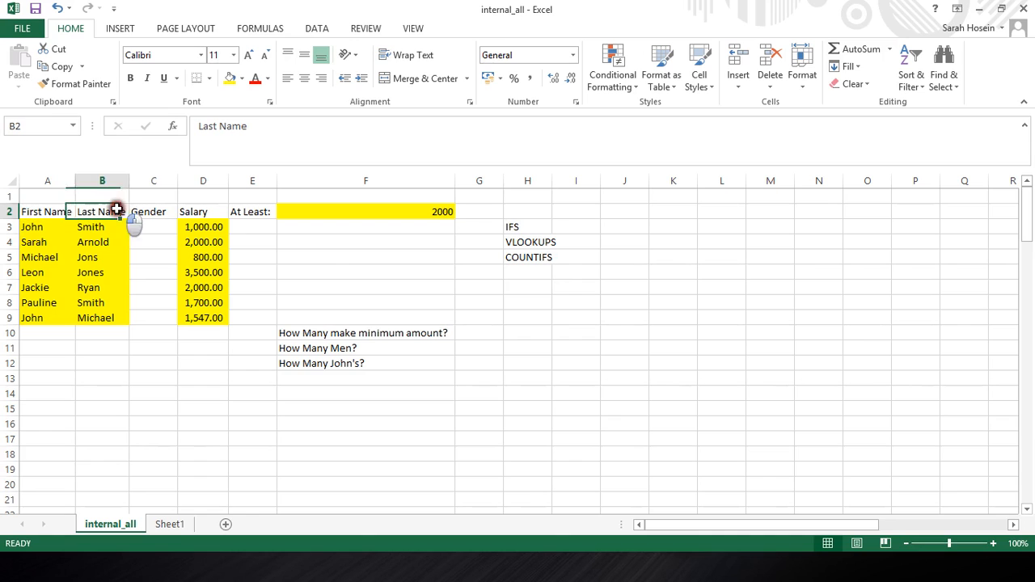
left_click(153, 212)
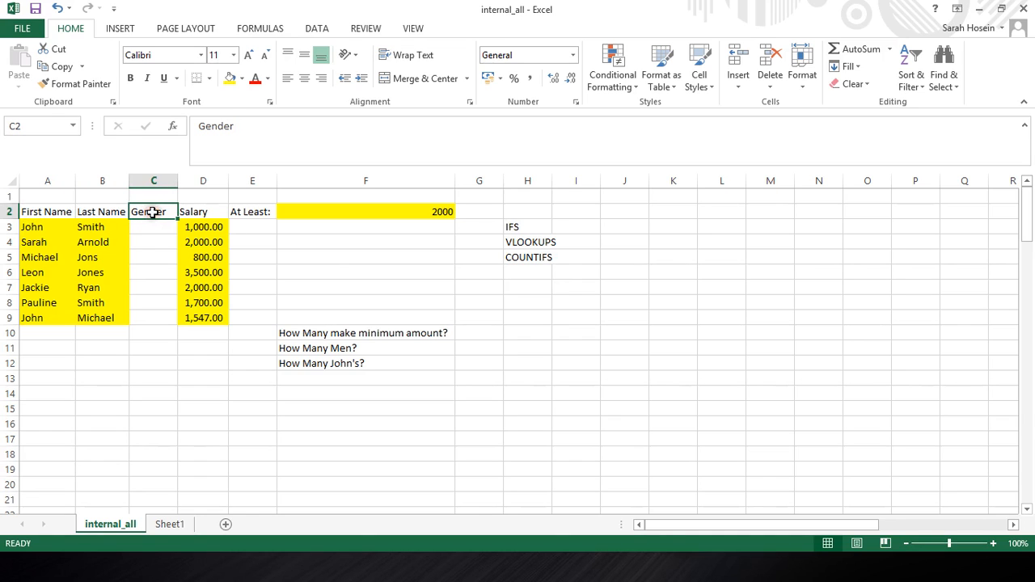
left_click(202, 209)
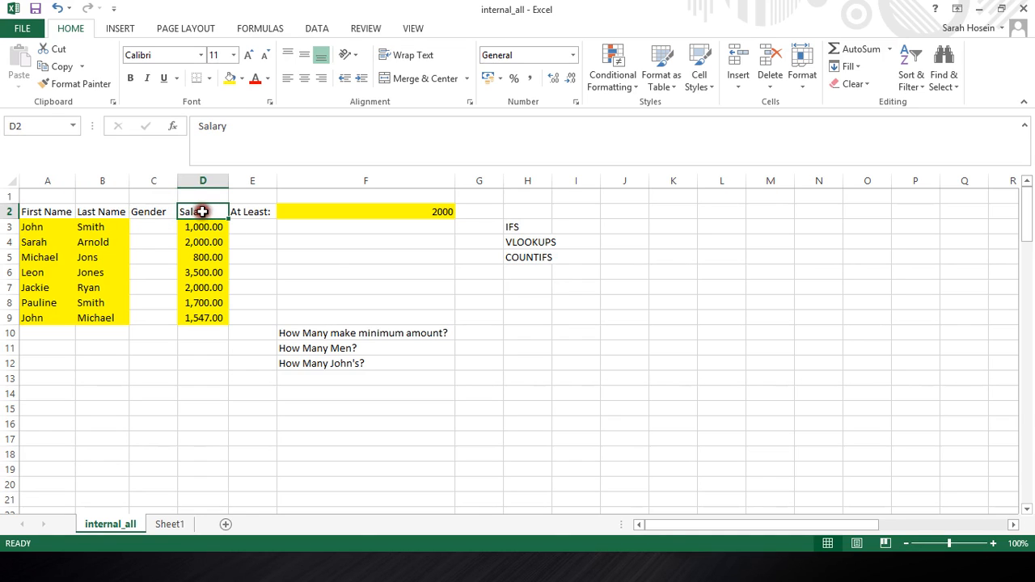
left_click(266, 211)
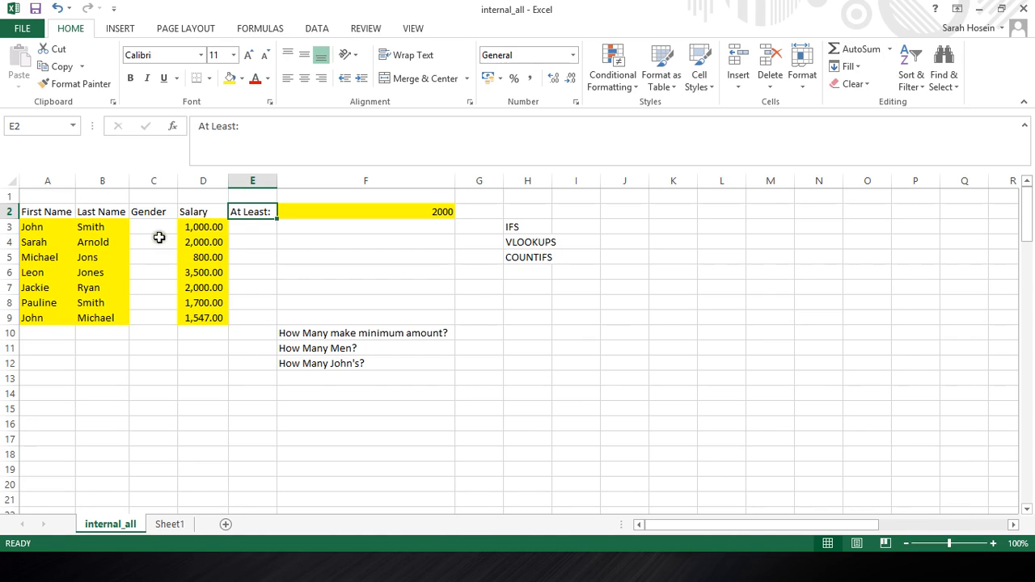
- Fill the ranges C3:C9, E3:E9 and F10:G12 with standard red and set their font colour to Automatic
left_click(158, 241)
left_click_drag(159, 241, 154, 312)
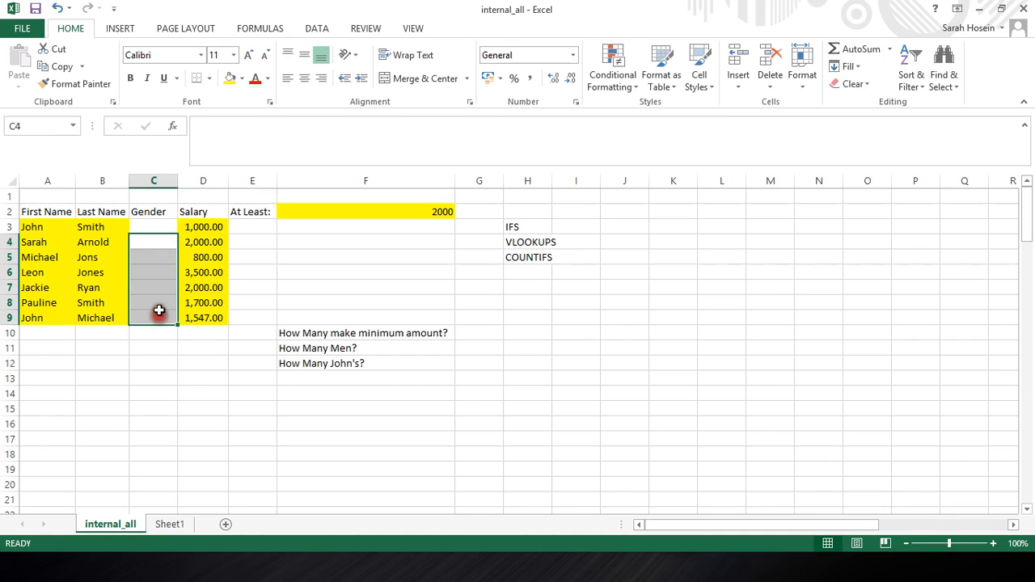
left_click_drag(155, 226, 154, 312)
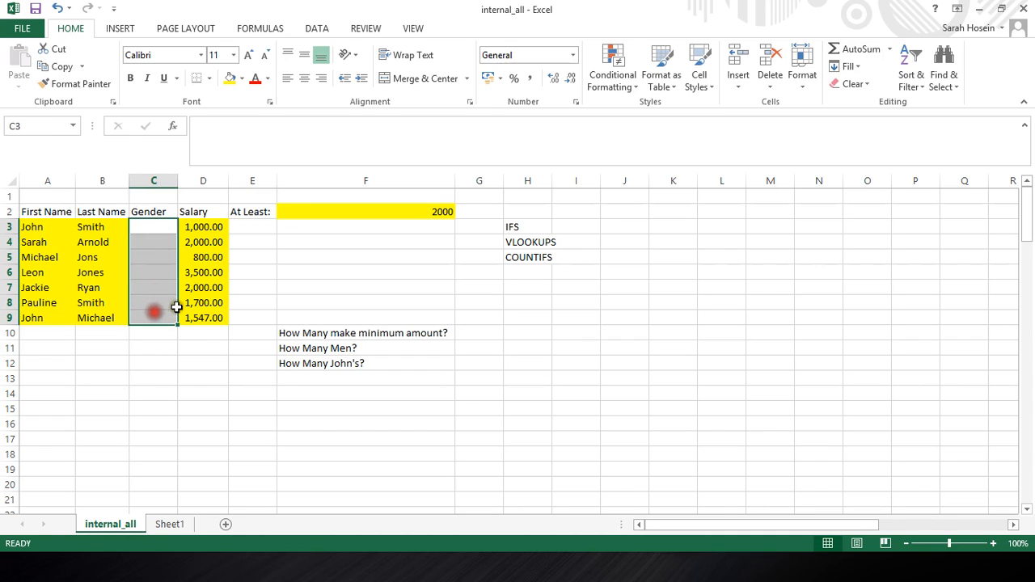
left_click_drag(243, 227, 242, 316)
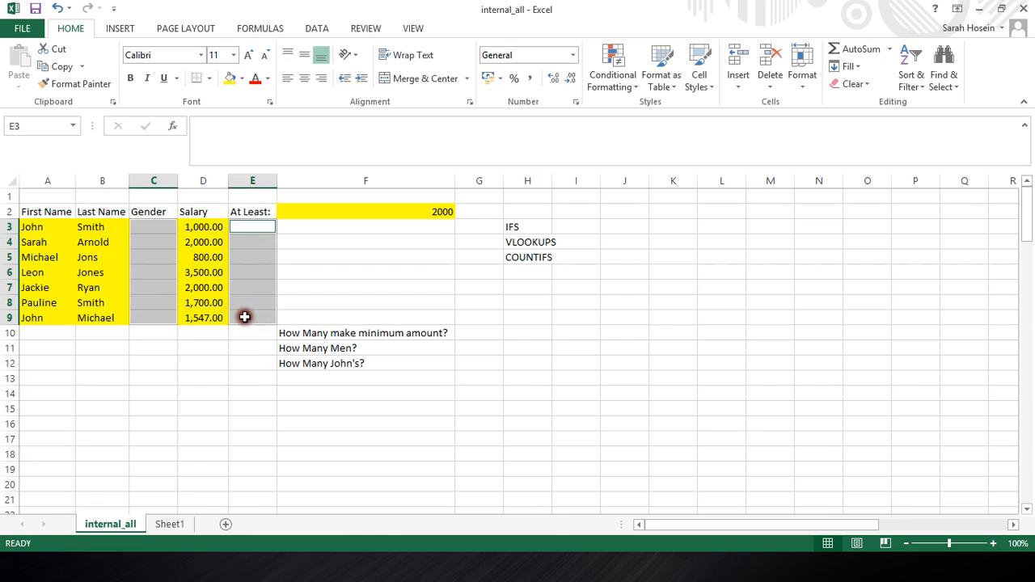
left_click_drag(307, 336, 490, 361)
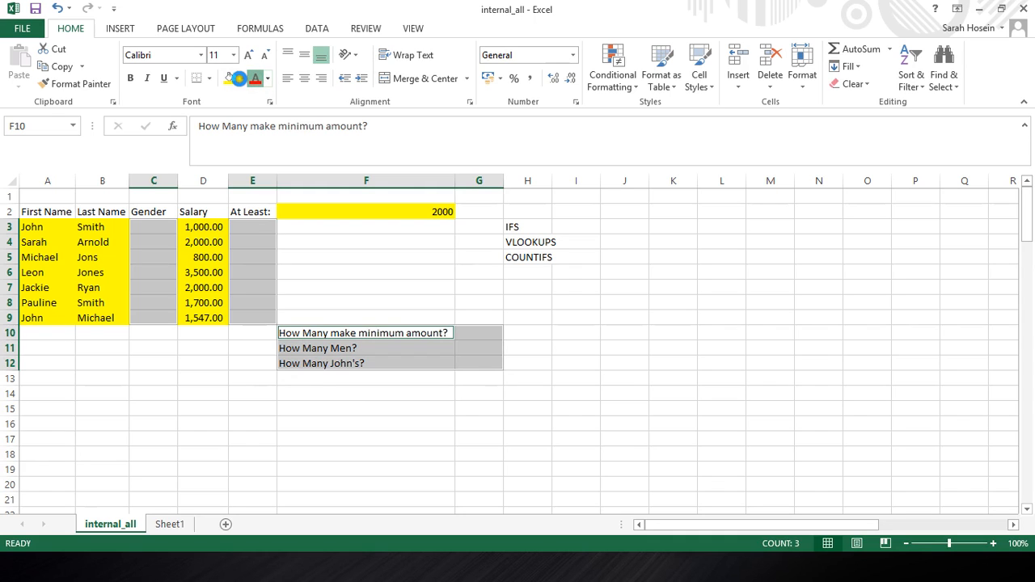
left_click(241, 79)
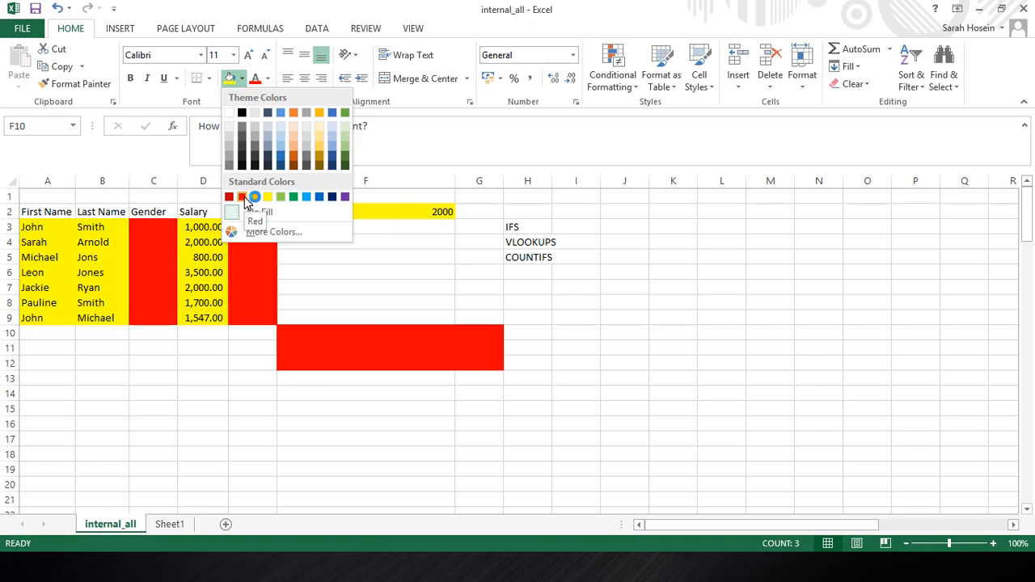
left_click(242, 196)
left_click(268, 78)
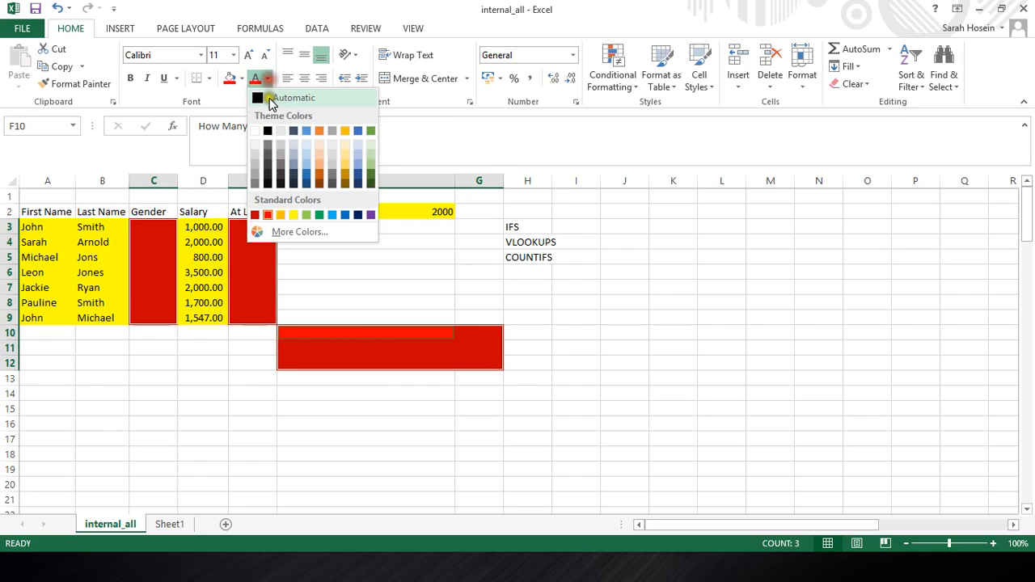
left_click(275, 98)
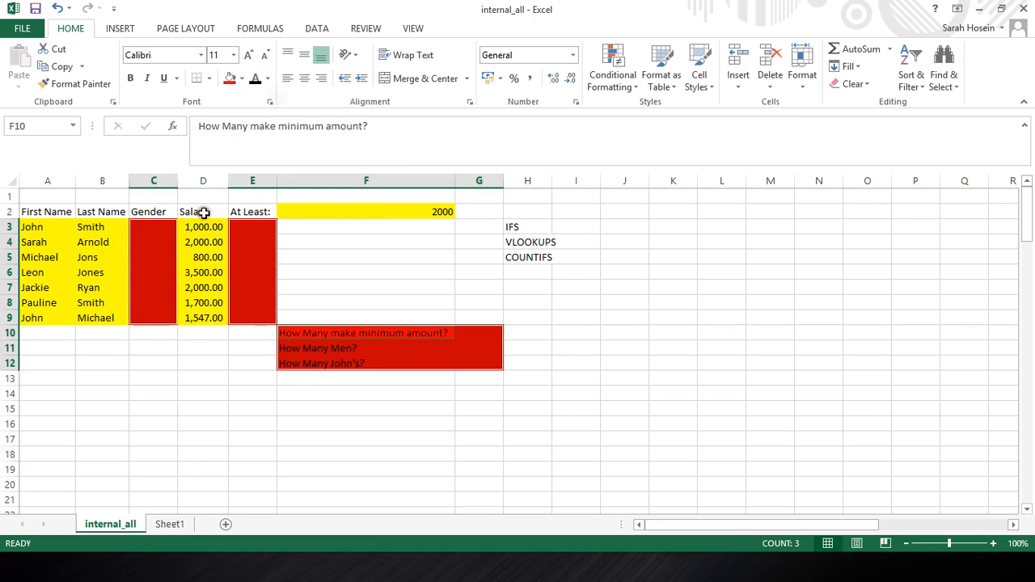
- Autofit column H to the width of the function list in H3:H5
left_click(169, 235)
left_click(169, 227)
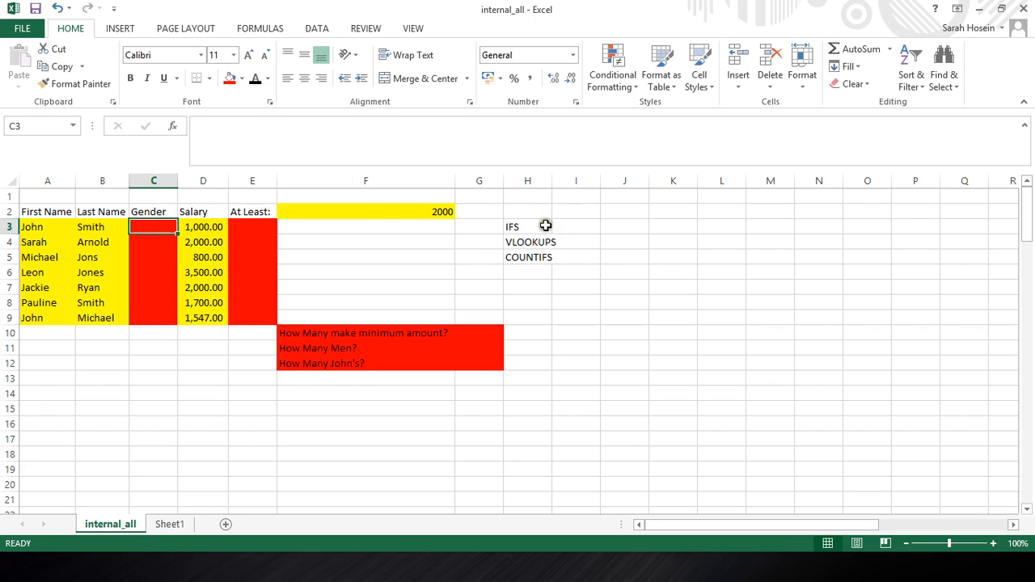
left_click_drag(543, 227, 540, 257)
double_click(552, 181)
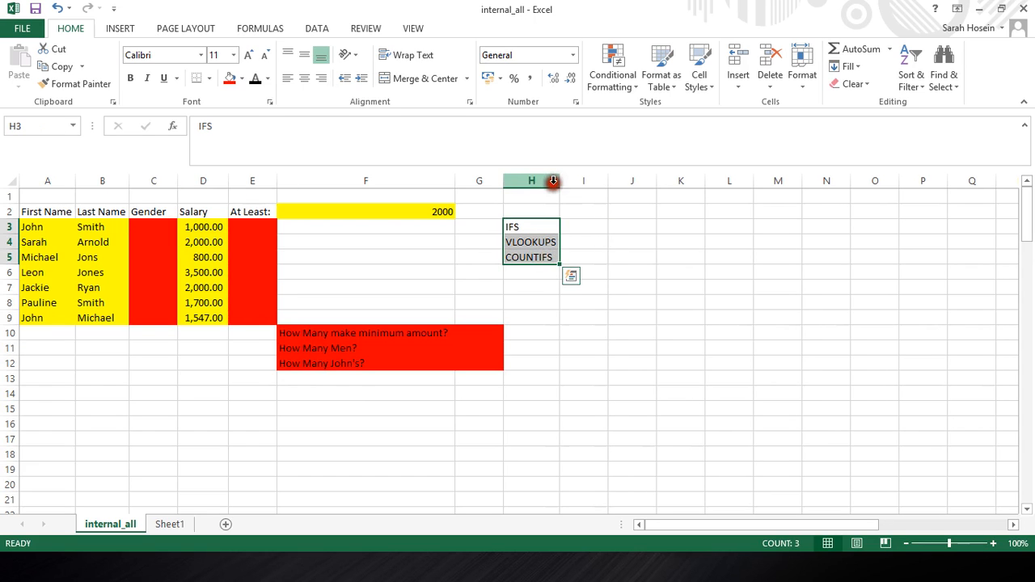
- On Sheet1, add the headers Name in A2 and Gender in B2 above the lookup list
left_click(169, 525)
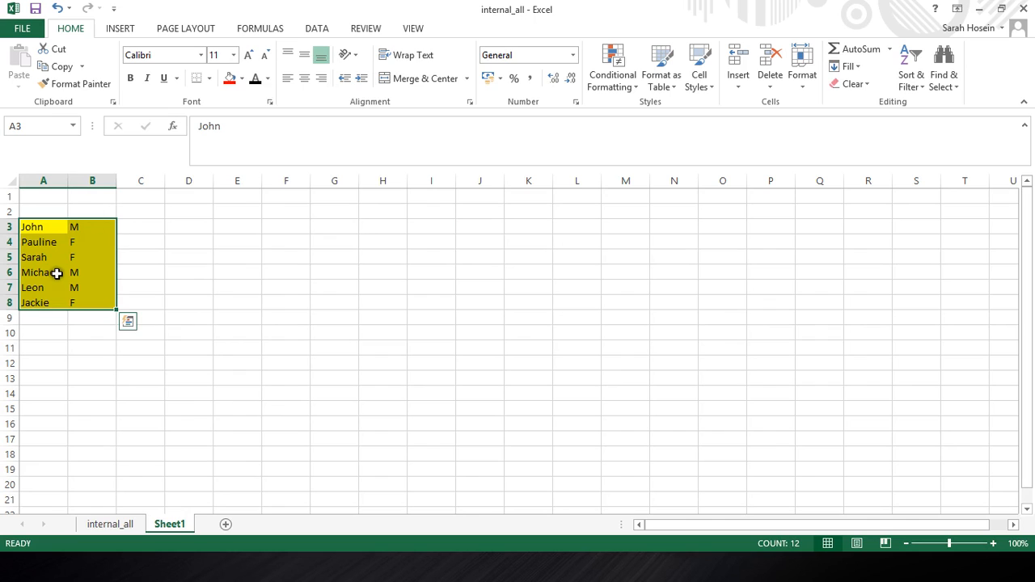
left_click(58, 208)
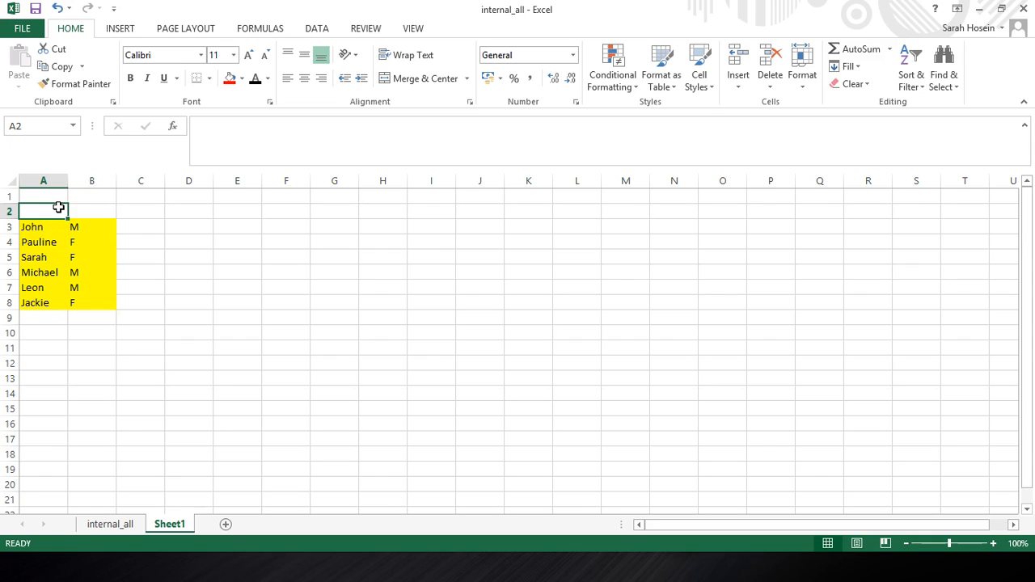
key("Tab")
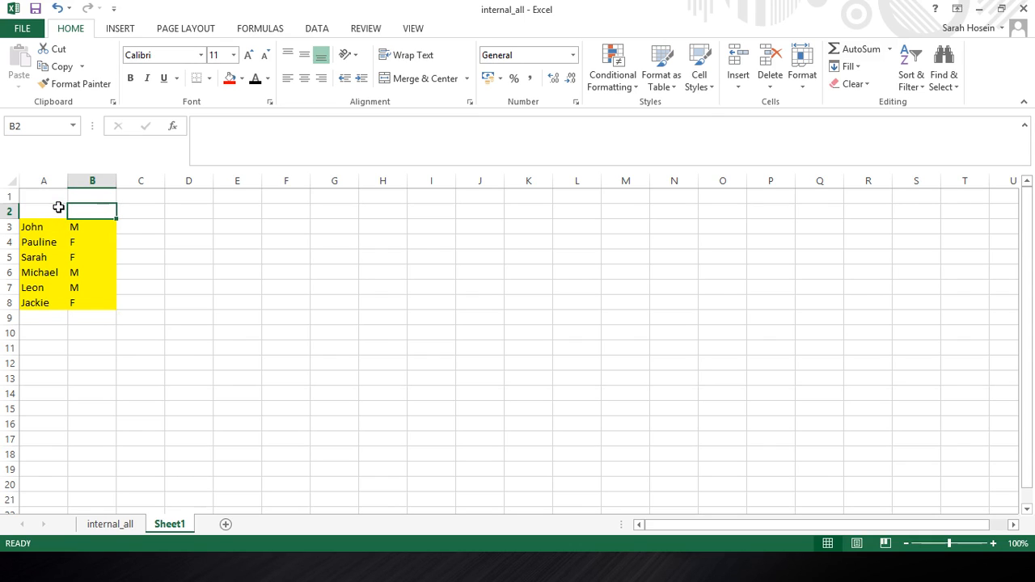
left_click(58, 208)
type("Name")
key("Tab")
type("G")
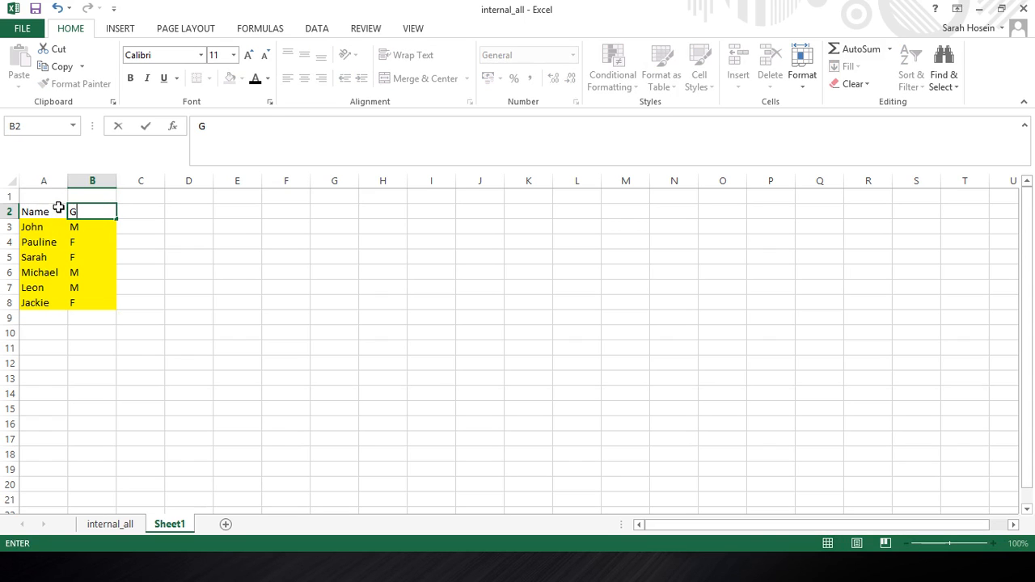
type("ender")
key("Return")
- Add another person to the lookup list in row 9, with the first name in A9 and gender M in B9
key("Down")
key("Down")
key("Down")
key("Down")
key("Down")
key("Down")
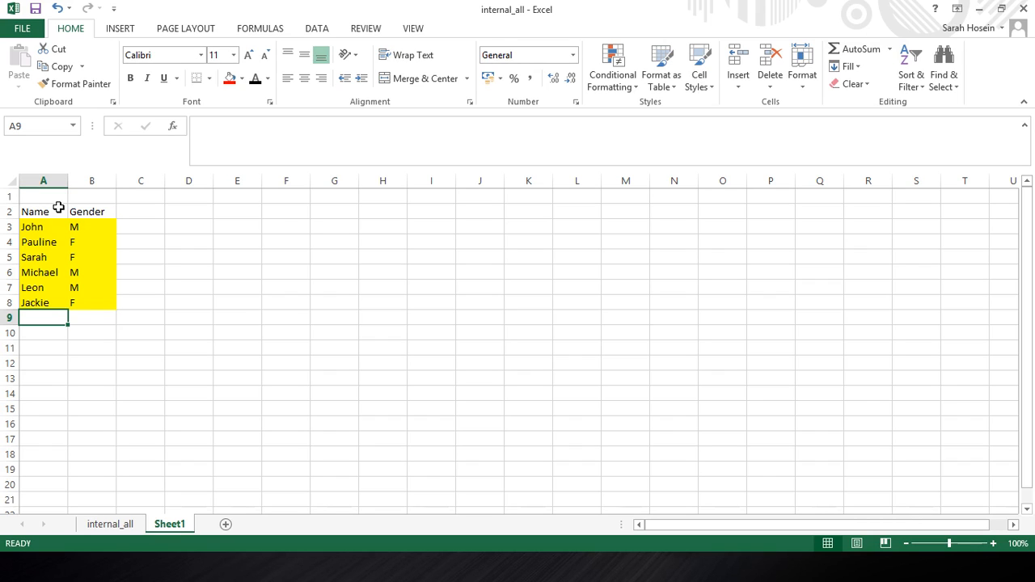
type("Patrick")
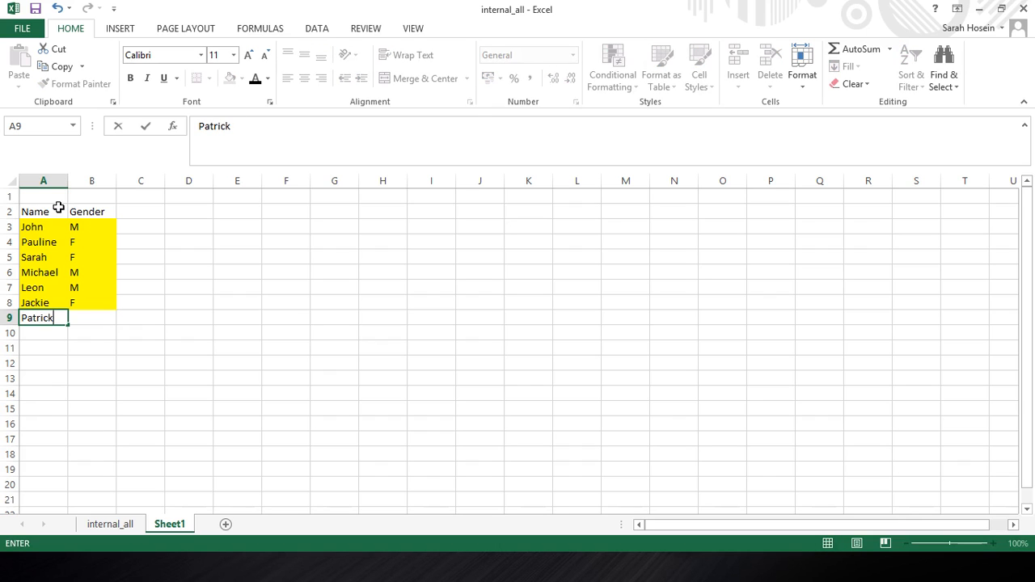
key("Tab")
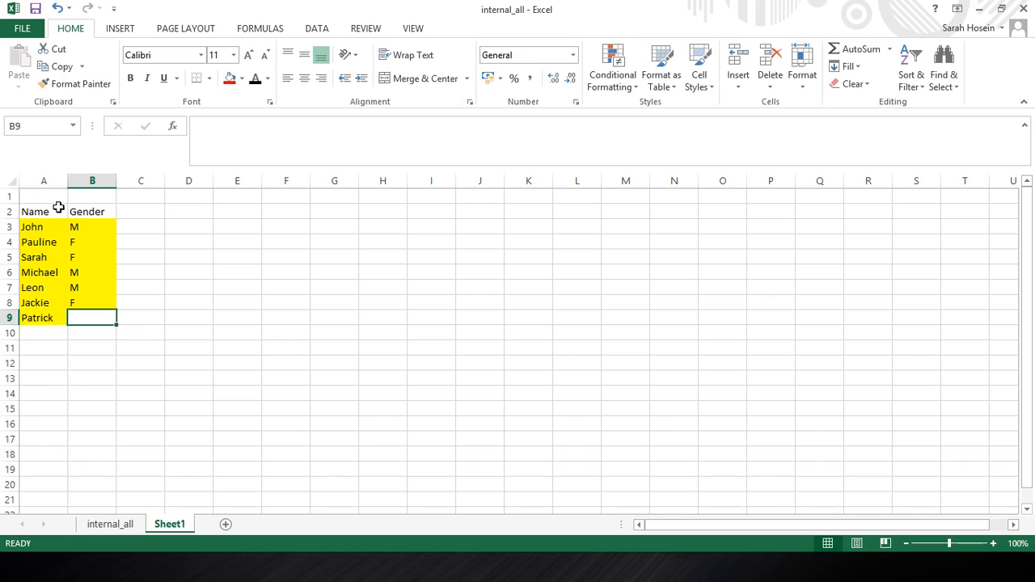
type("M")
key("Return")
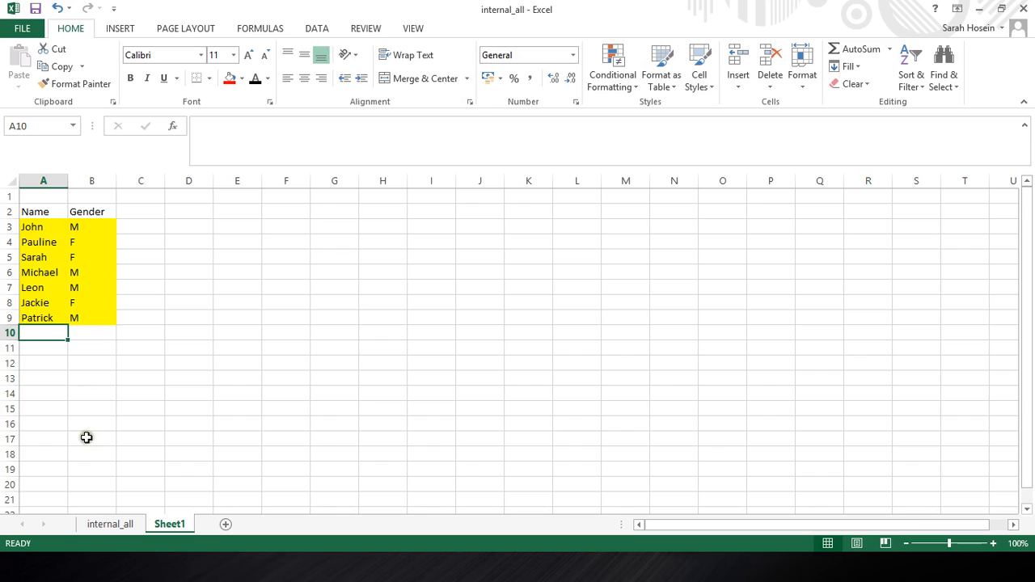
- On the internal_all sheet, add another employee in row 10 with a first name, last name and a salary of 600
left_click(107, 525)
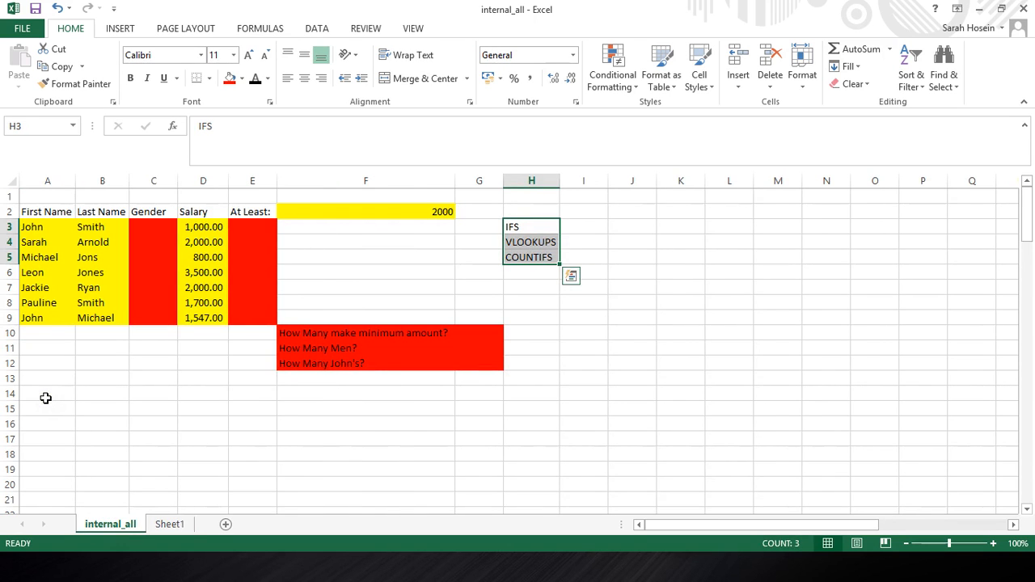
left_click(44, 334)
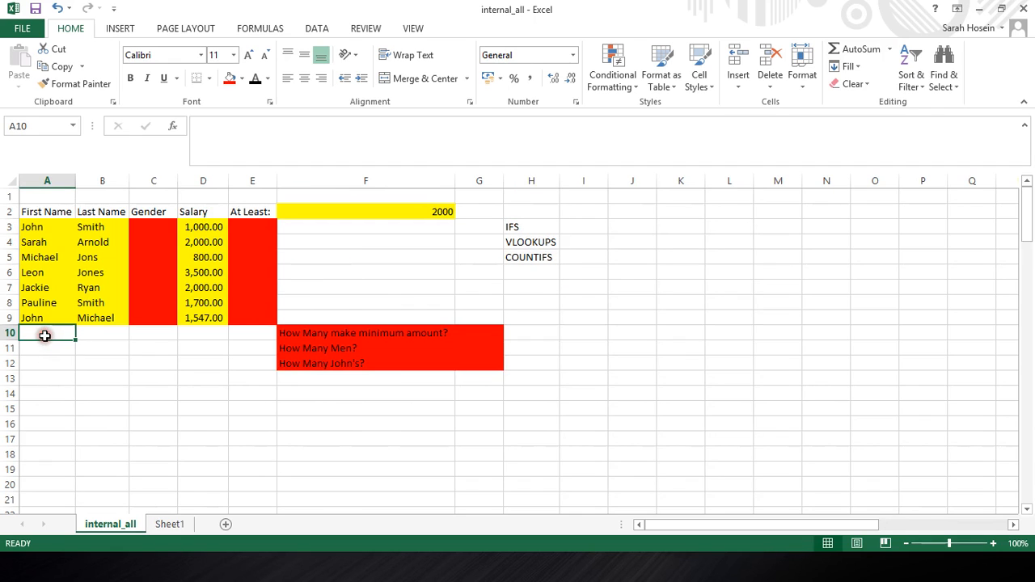
type("pATR")
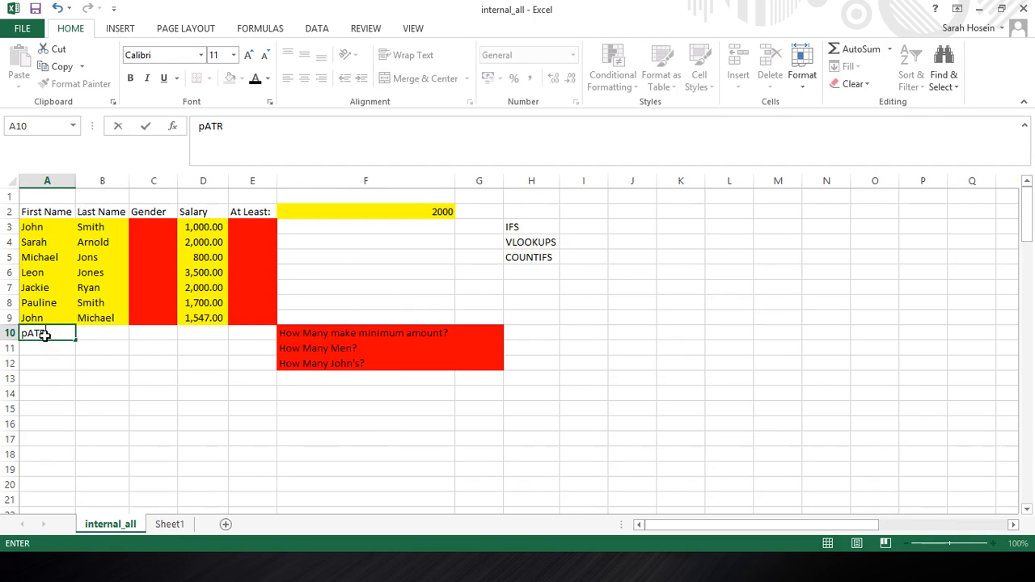
type("ICK")
key("Tab")
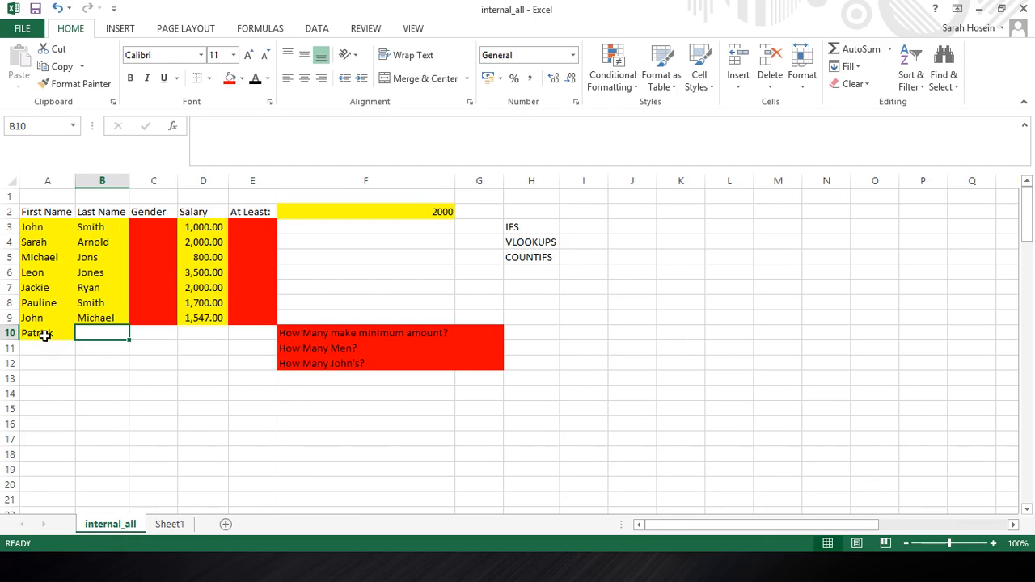
type("johnson")
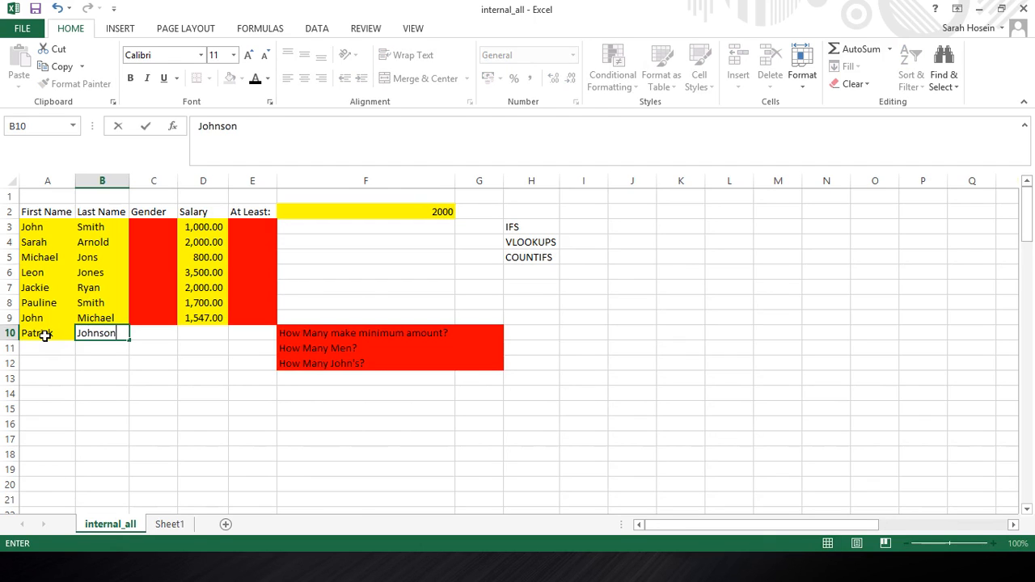
key("Tab")
key("Tab")
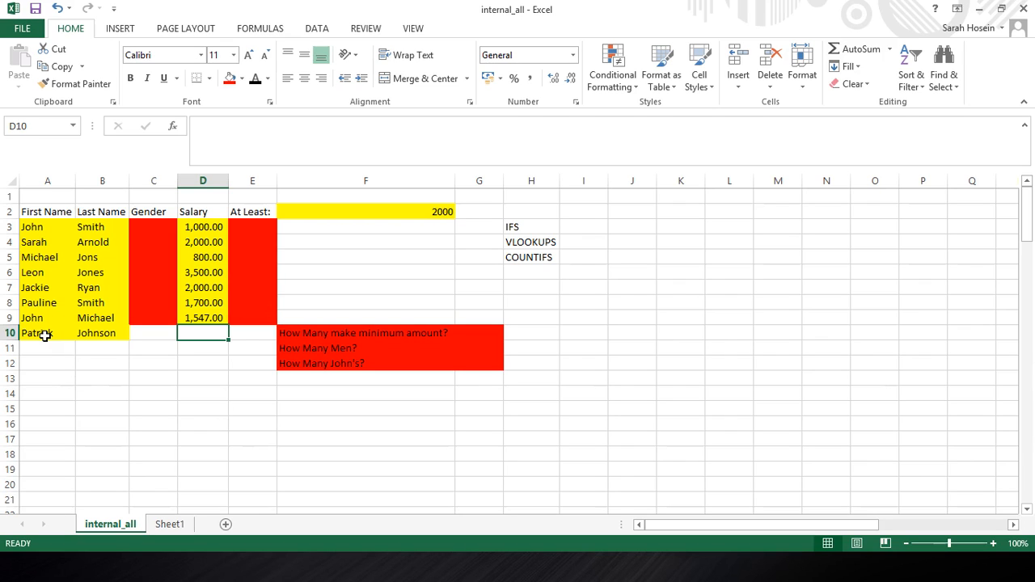
type("600")
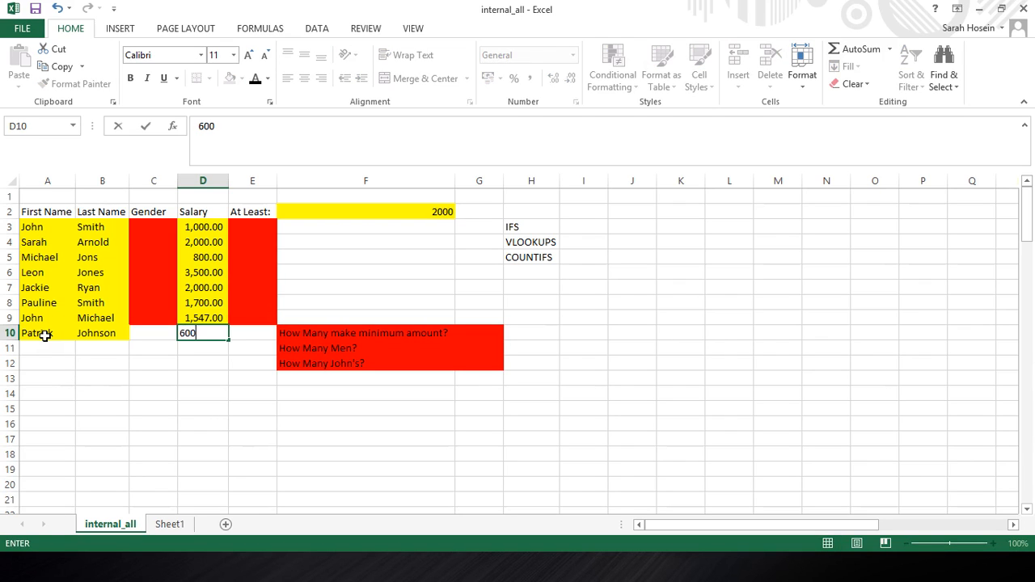
key("Return")
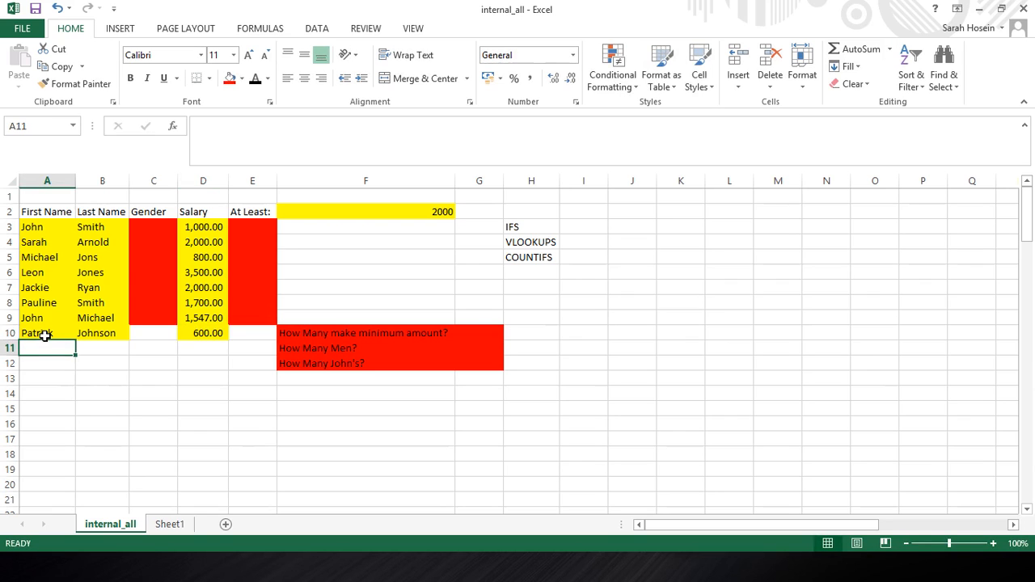
- Copy the formatting of A9:E9 onto the new employee's row, A10:E10, with Format Painter
left_click(151, 332)
left_click(234, 332, "ctrl")
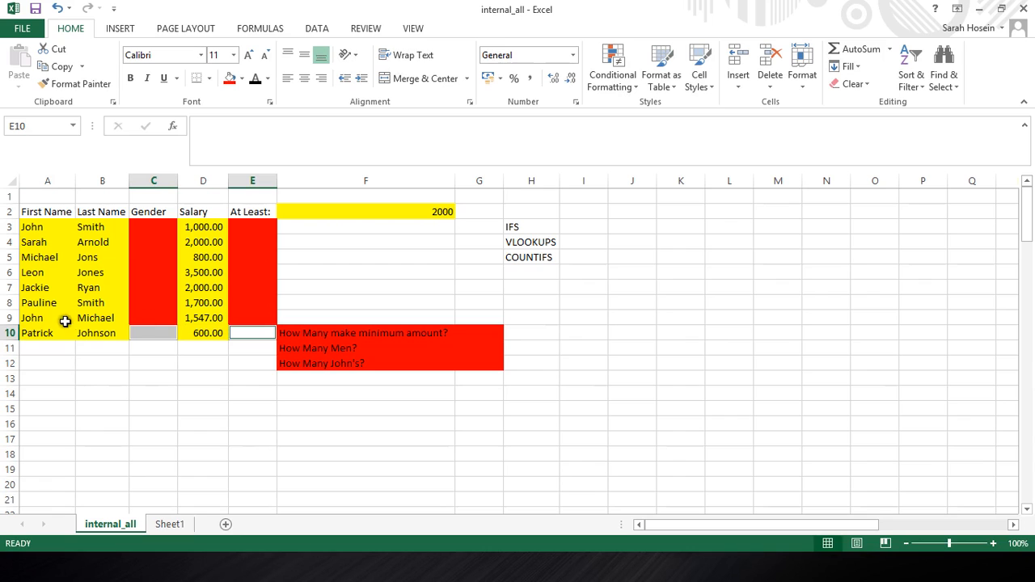
left_click(9, 318)
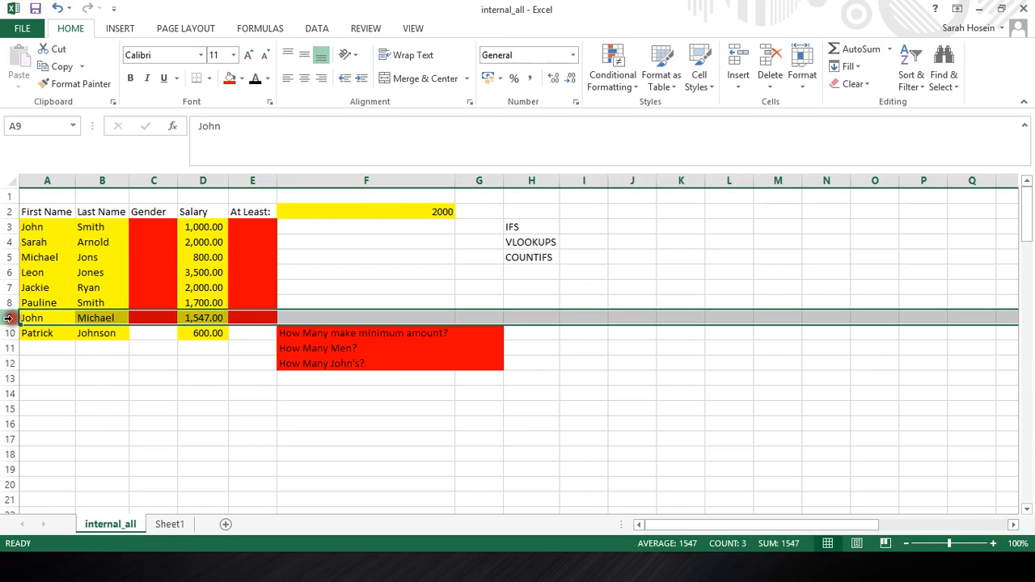
left_click_drag(74, 317, 234, 312)
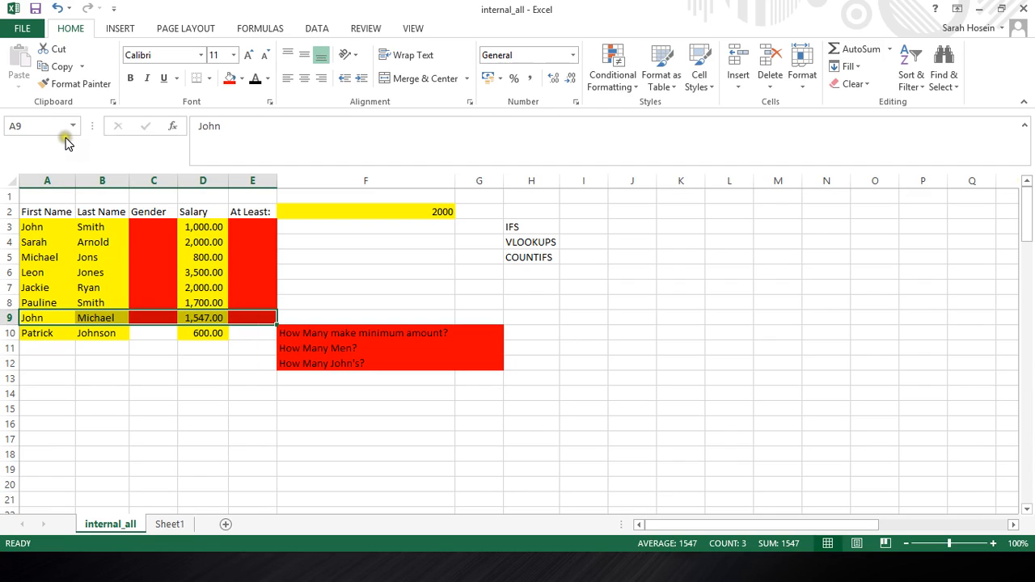
left_click(75, 89)
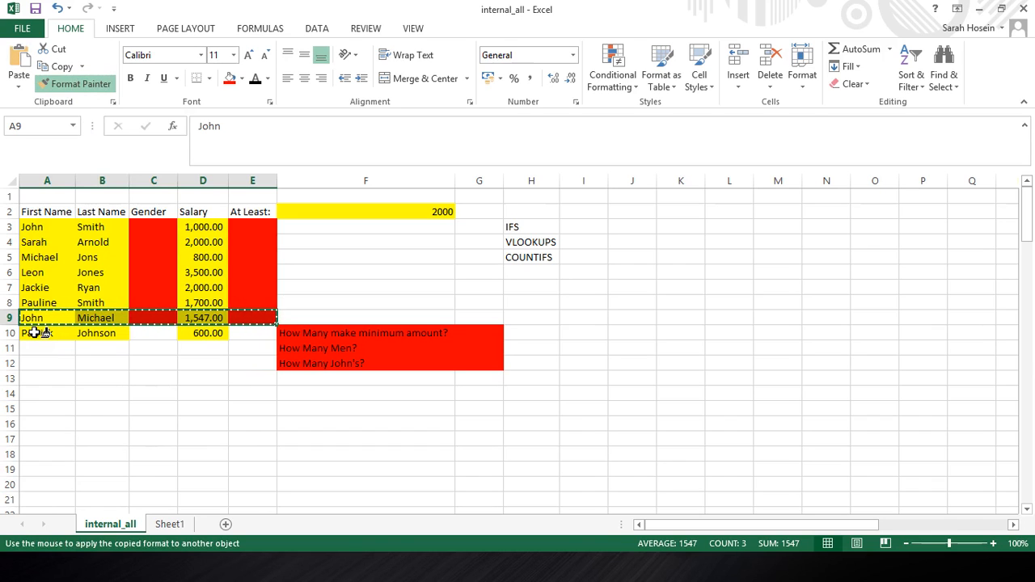
left_click(36, 332)
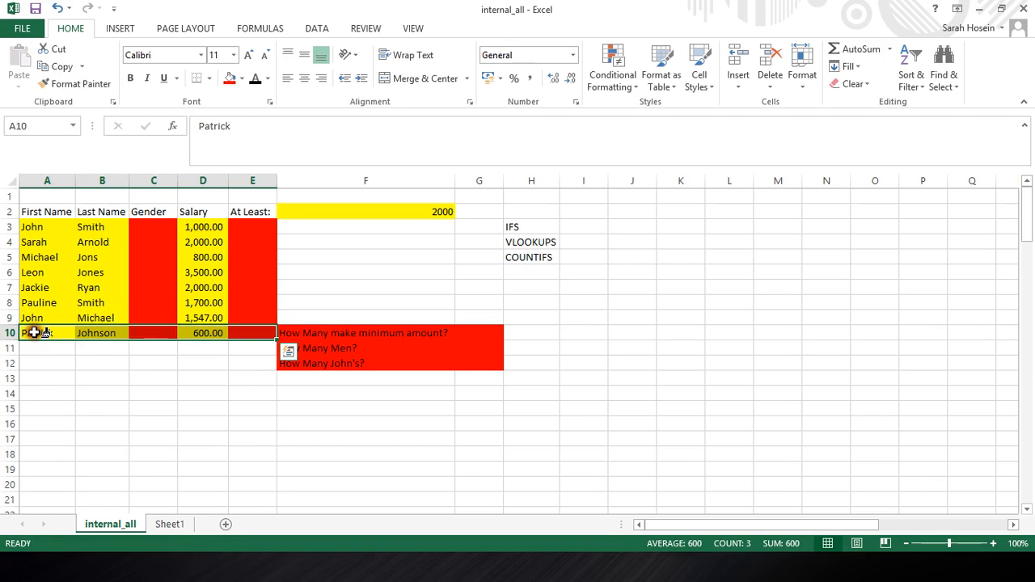
left_click(156, 333)
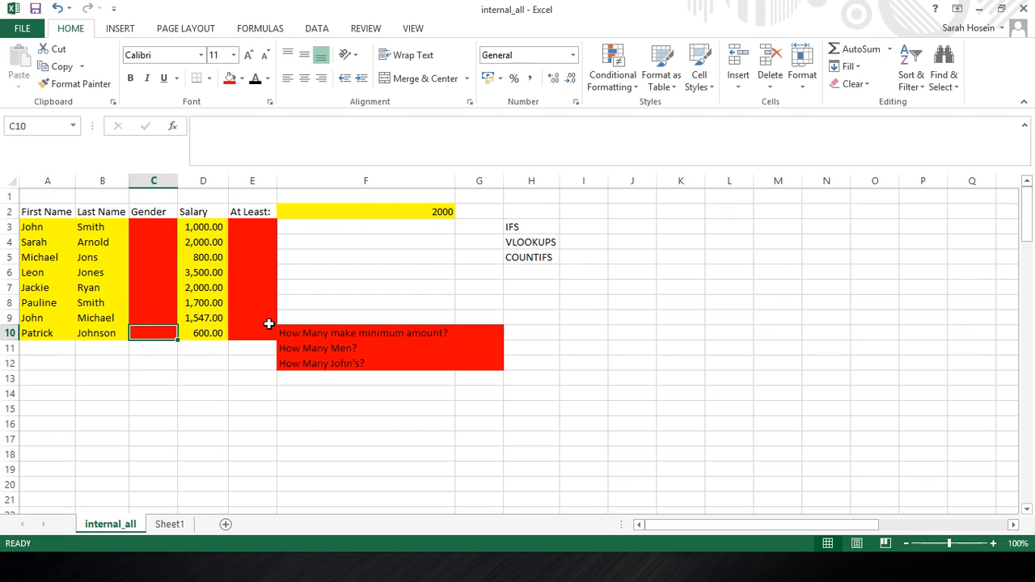
left_click(161, 227)
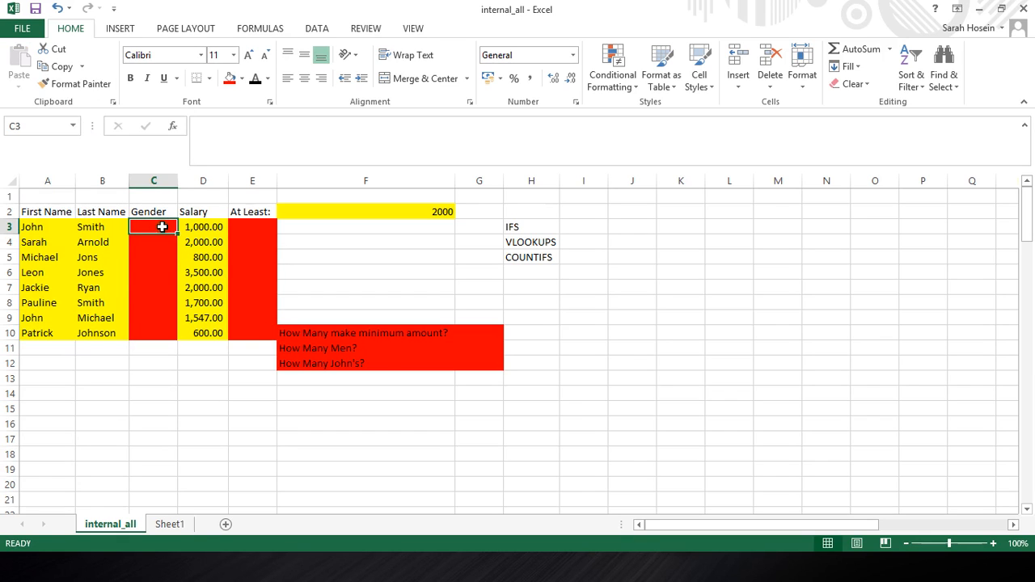
left_click(543, 241)
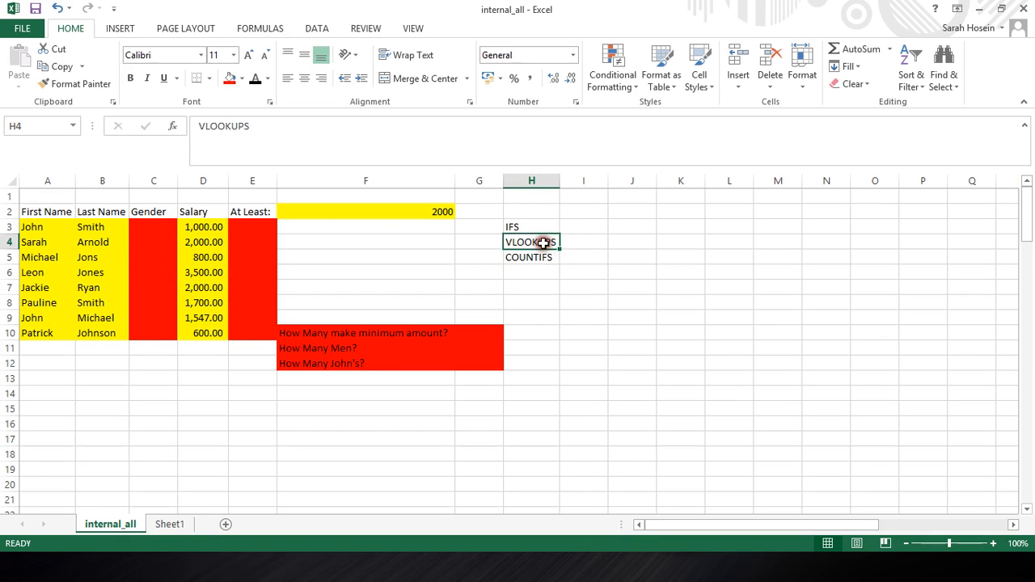
left_click(156, 229)
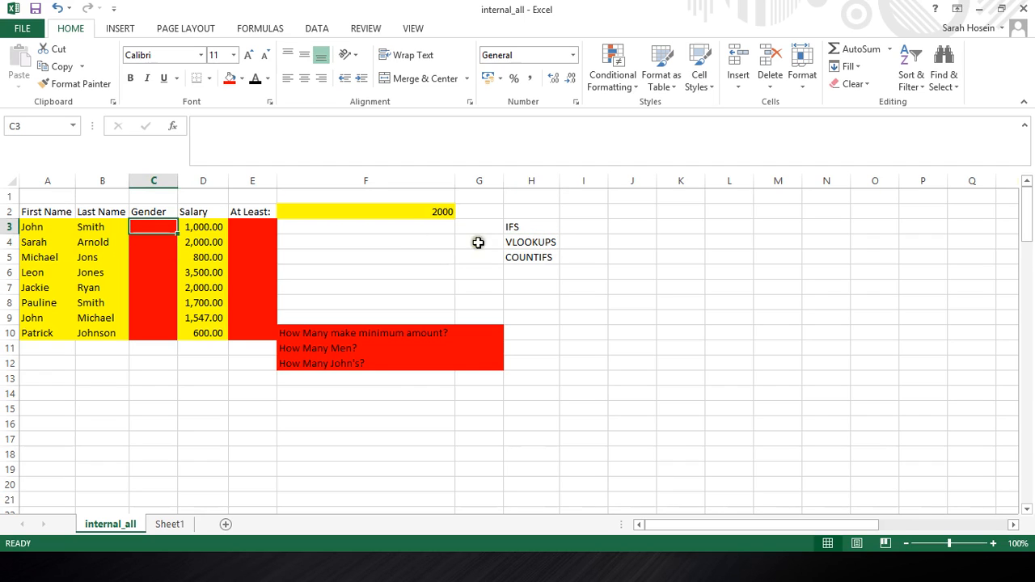
left_click(522, 247)
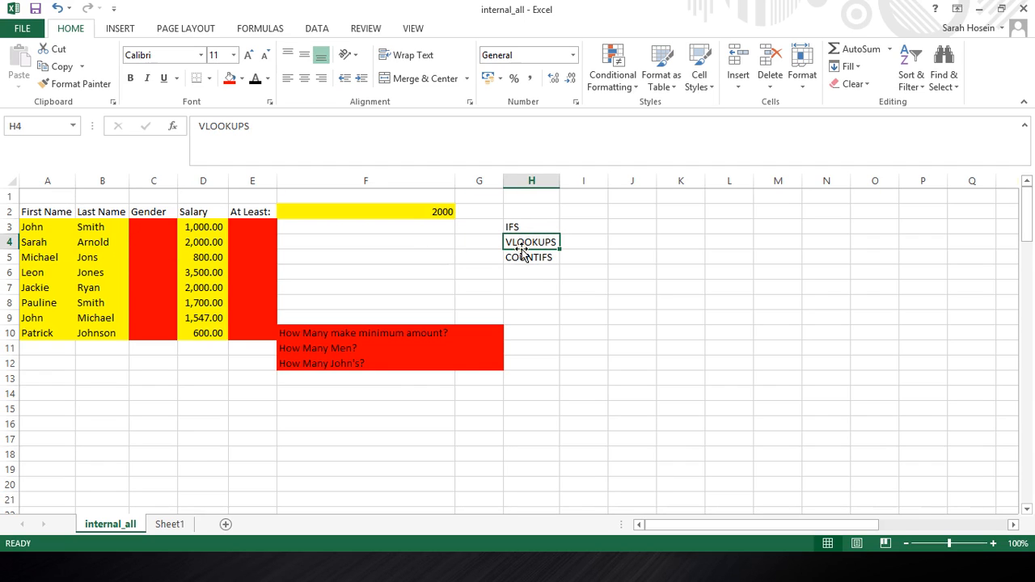
- Enter the syntax note "Lookup Value,Table,Column Result,Similar/Exact" in I4, beside the VLOOKUPS entry
left_click(574, 242)
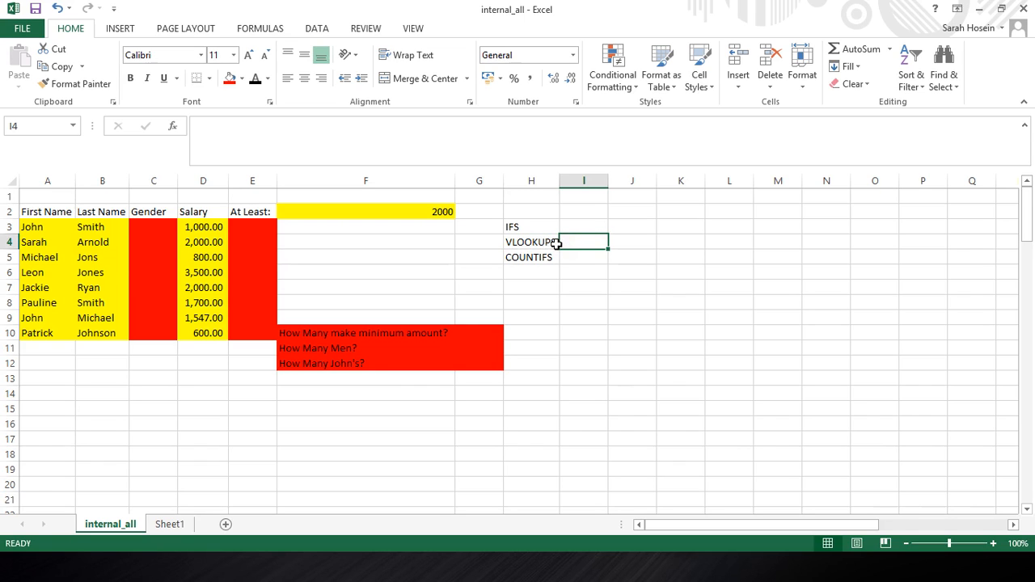
type("Looku")
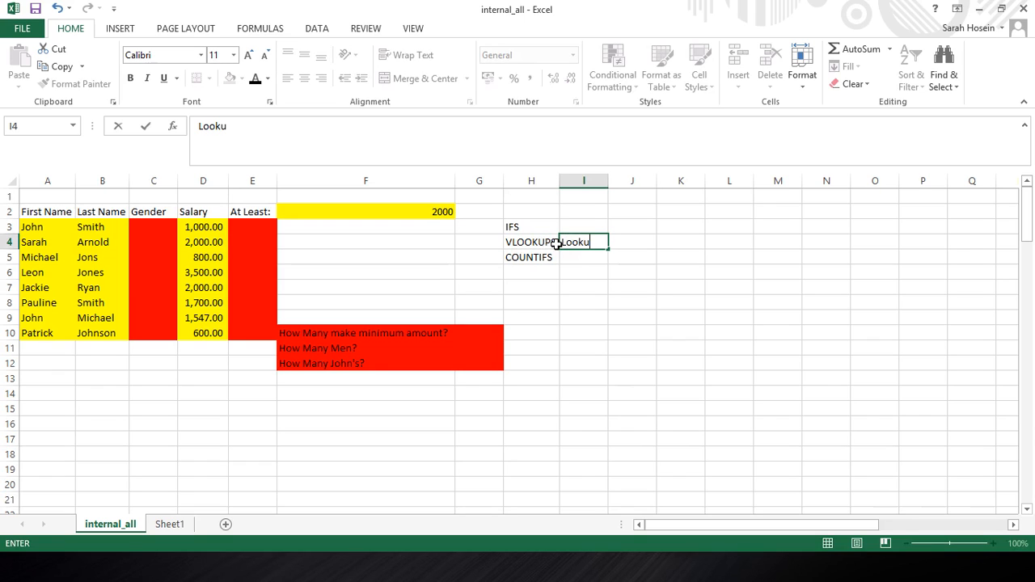
type("p Value,Table")
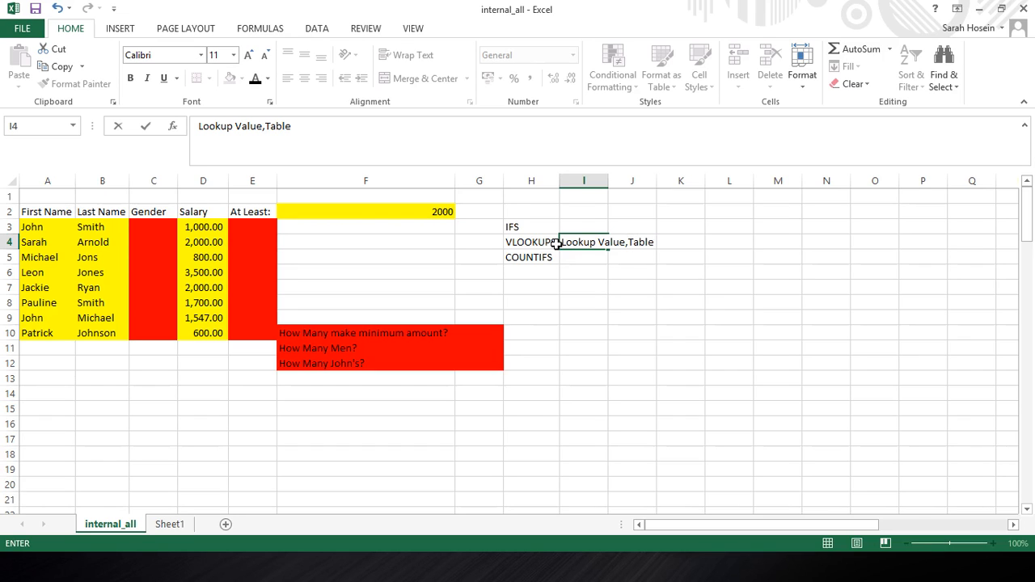
type(",")
type("Column Result")
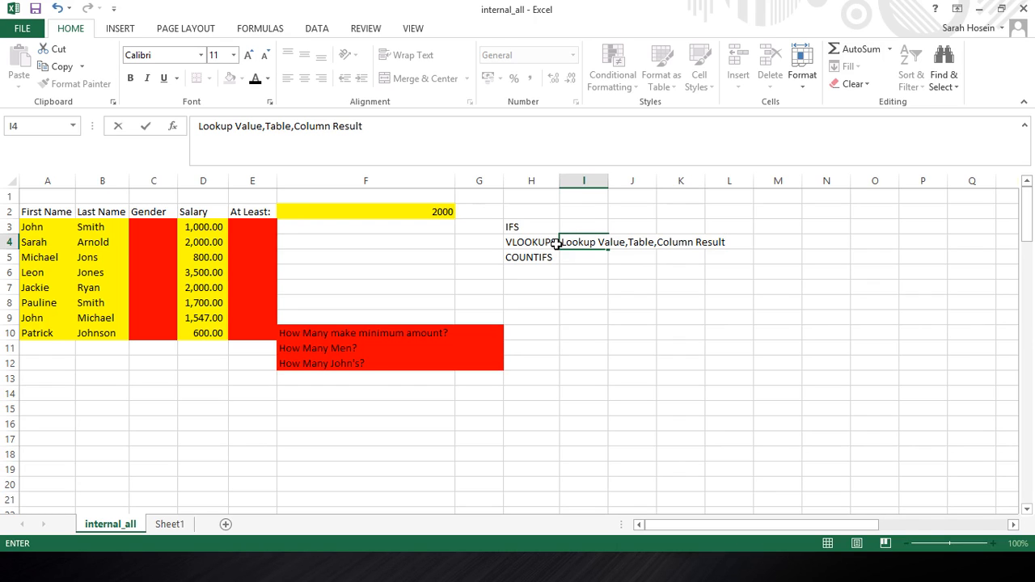
type(",Similaritiyes")
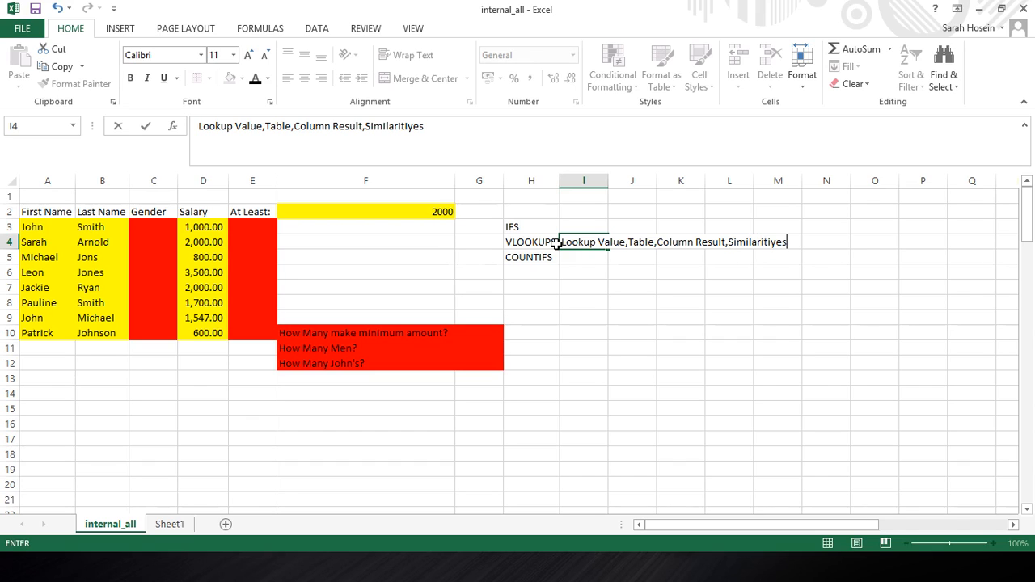
key("BackSpace")
key("BackSpace")
key("BackSpace")
key("BackSpace")
key("BackSpace")
key("BackSpace")
type("/Exact")
key("Return")
key("Return")
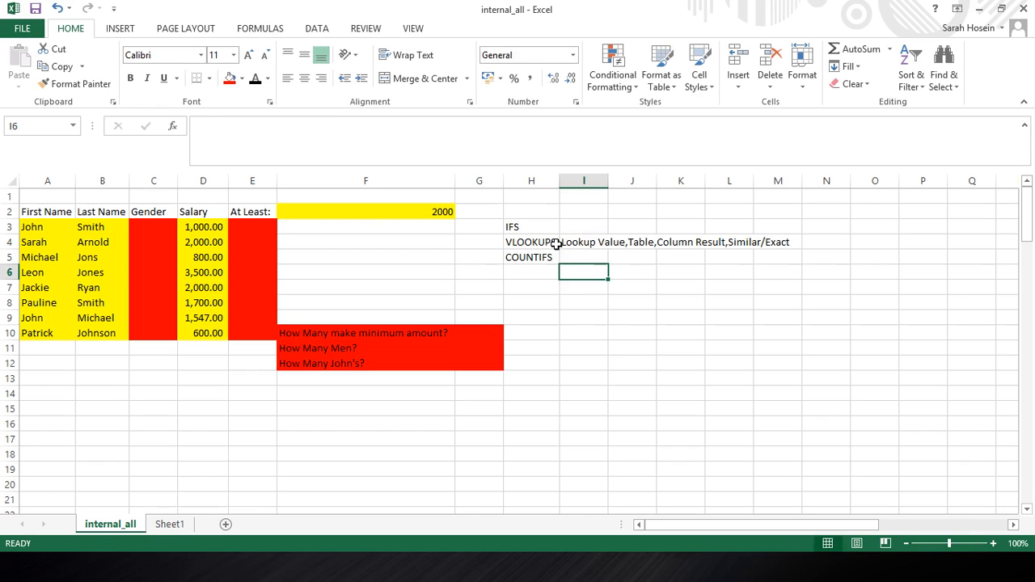
type("=vlo")
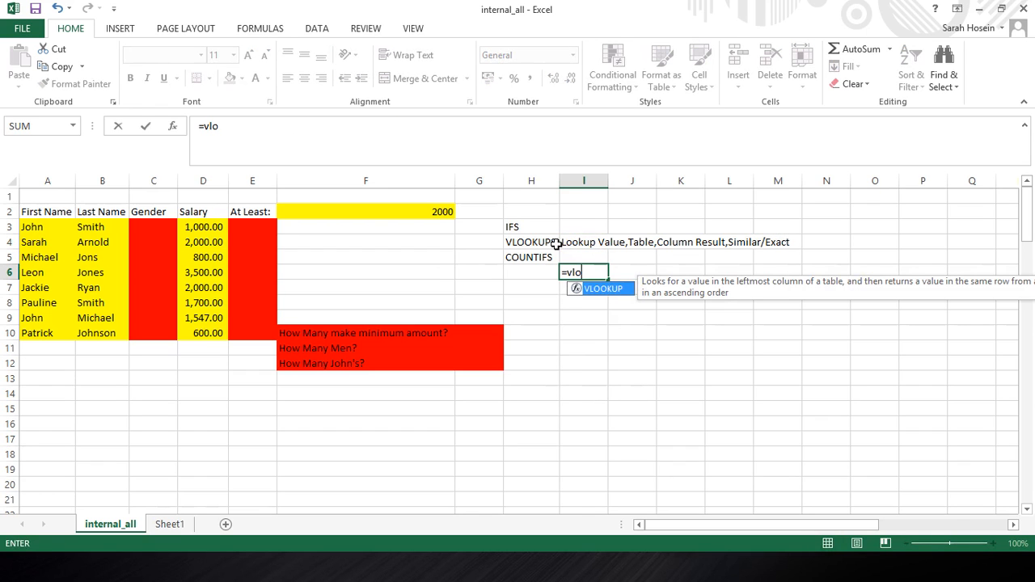
type("okup(")
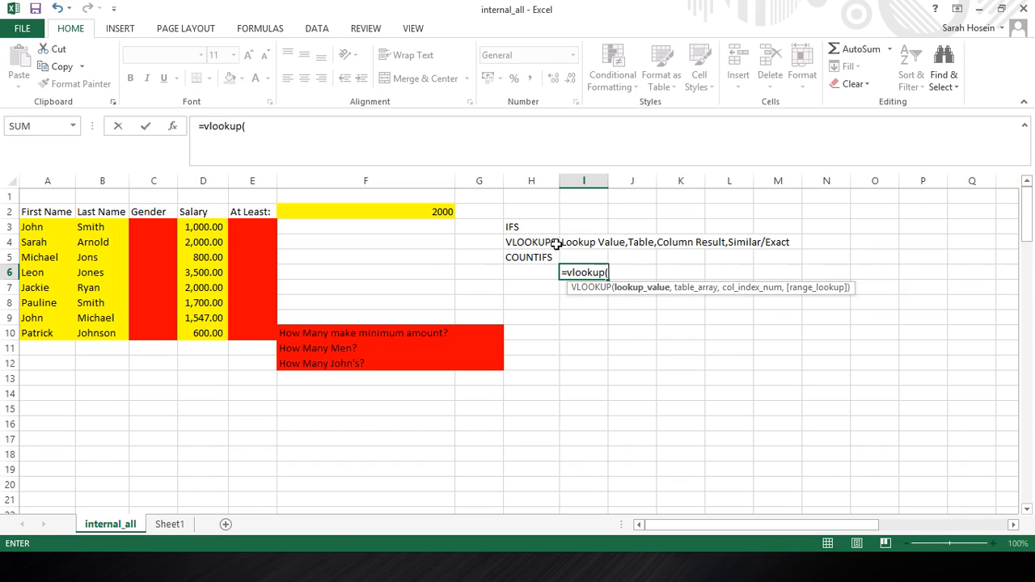
key("BackSpace")
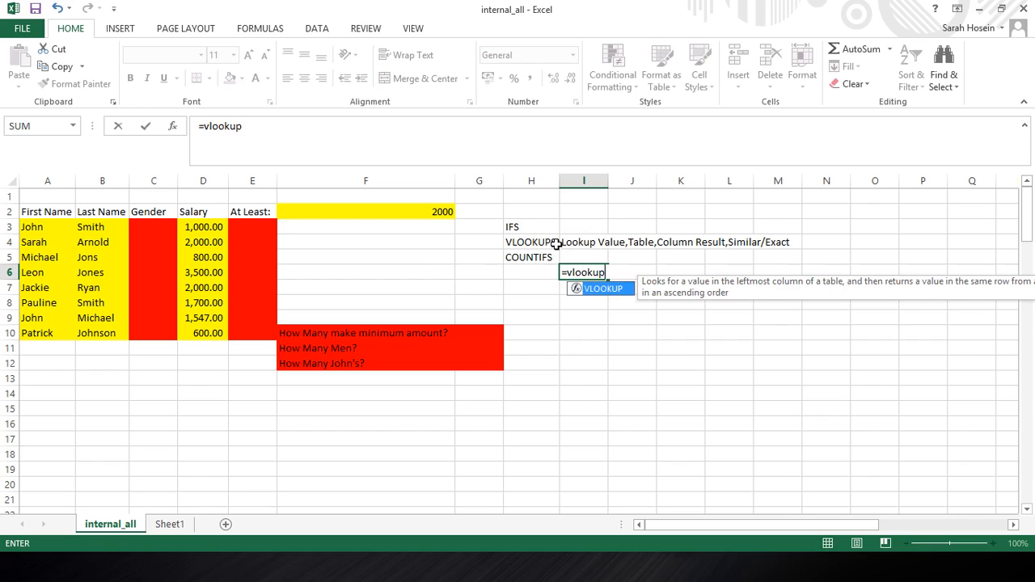
key("Escape")
key("Down")
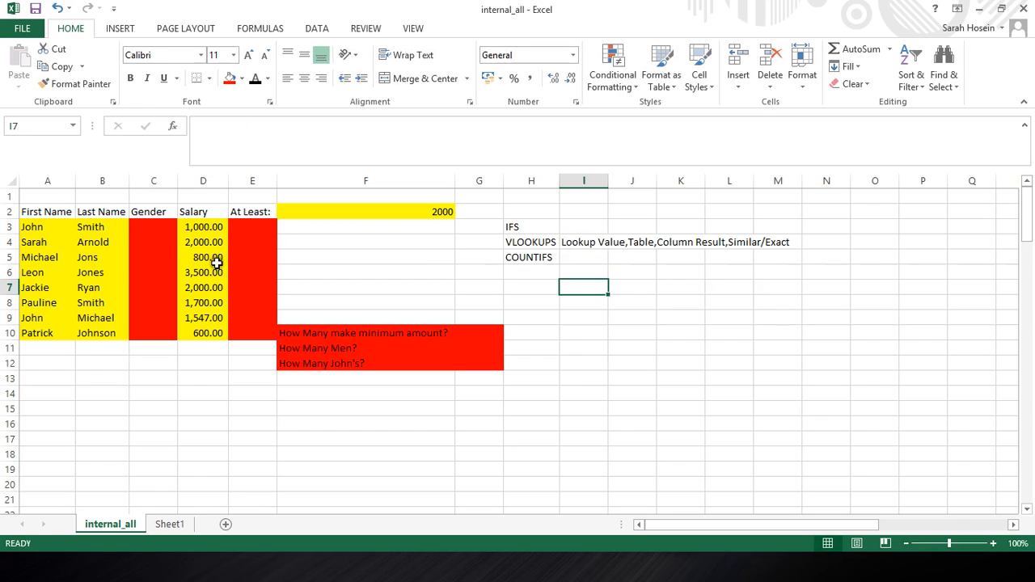
- Start a VLOOKUP formula in C3 with A3 as the lookup value
left_click(156, 226)
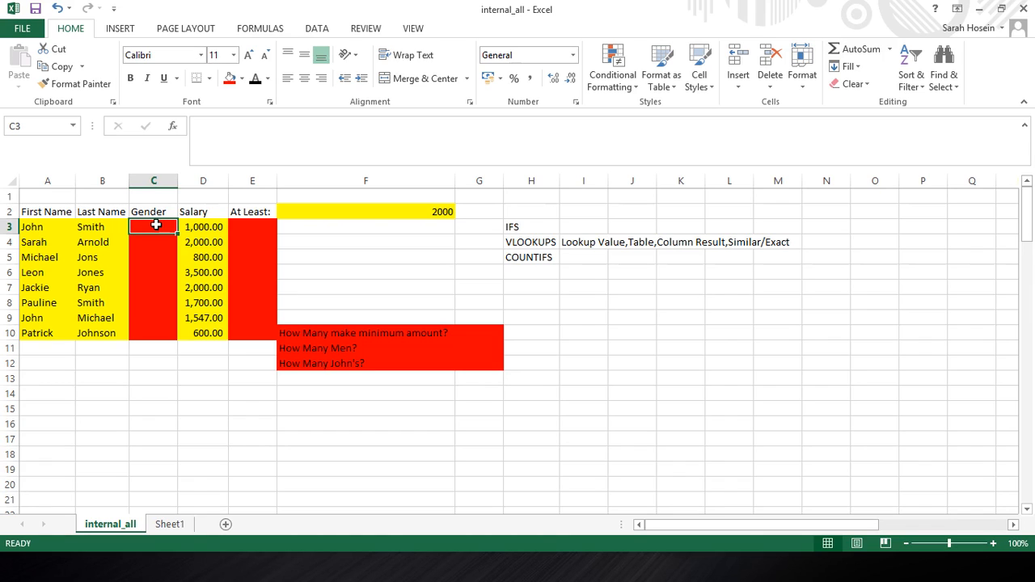
type("=")
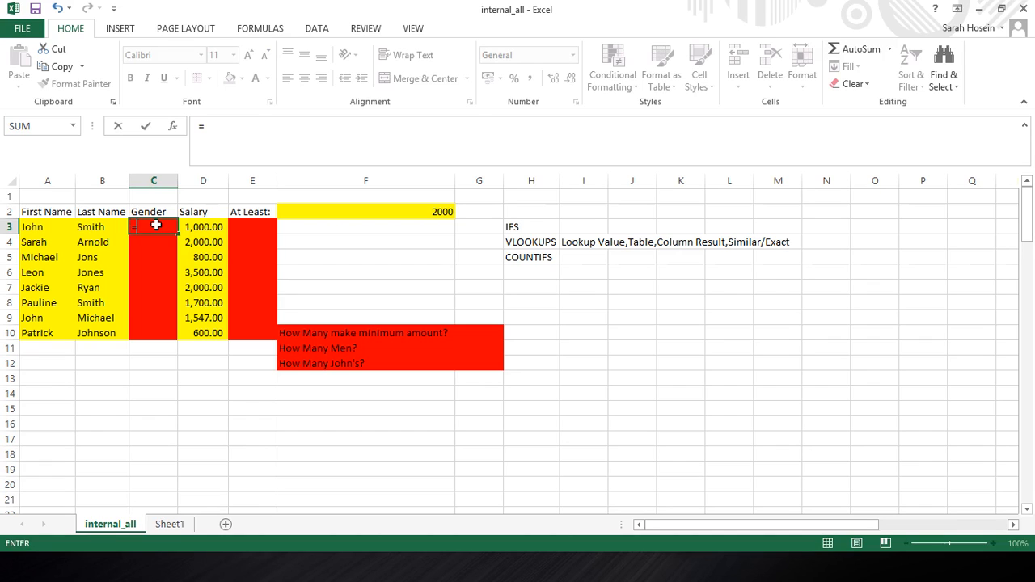
type("VLOOKUP")
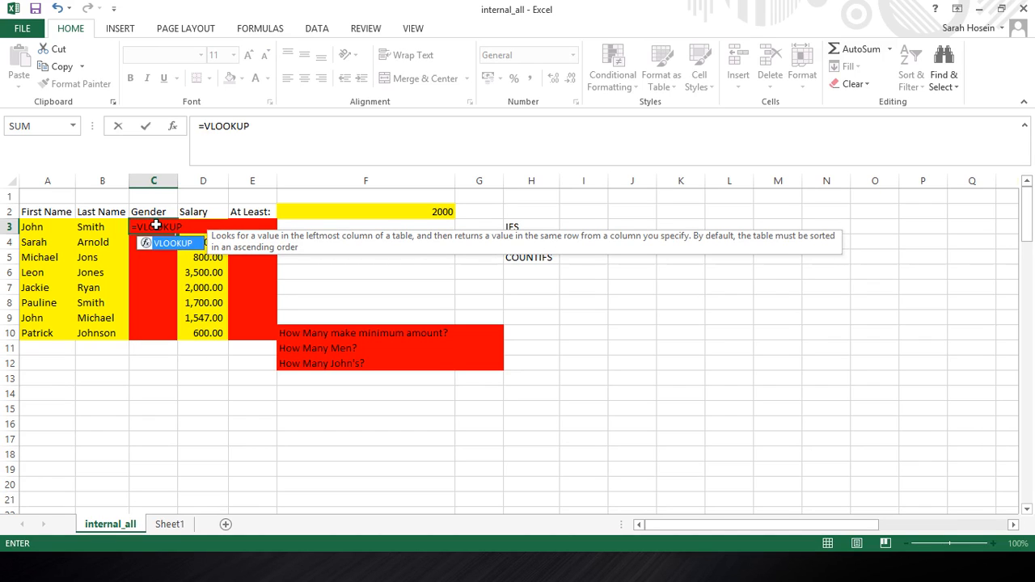
type("(")
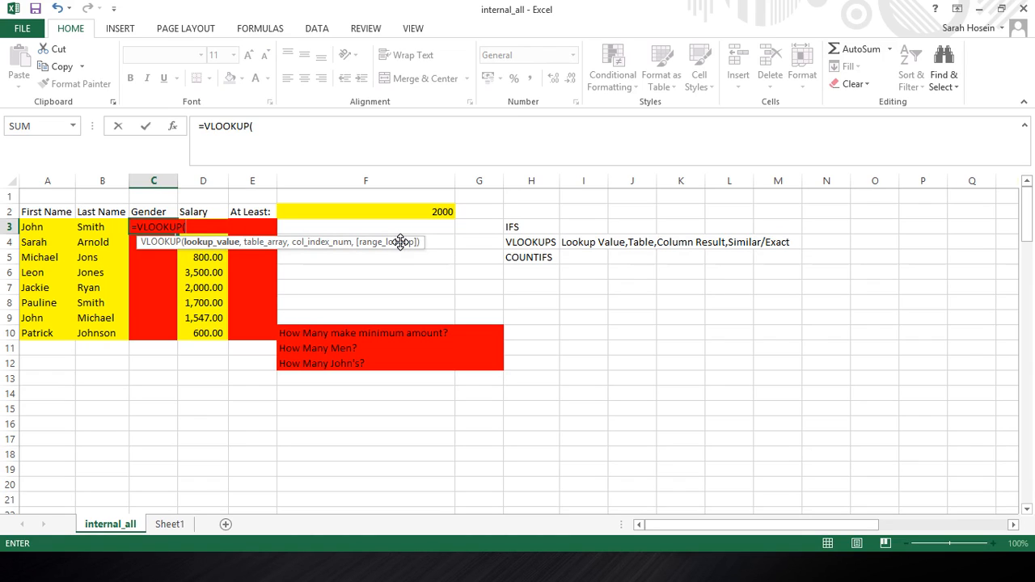
left_click(267, 133)
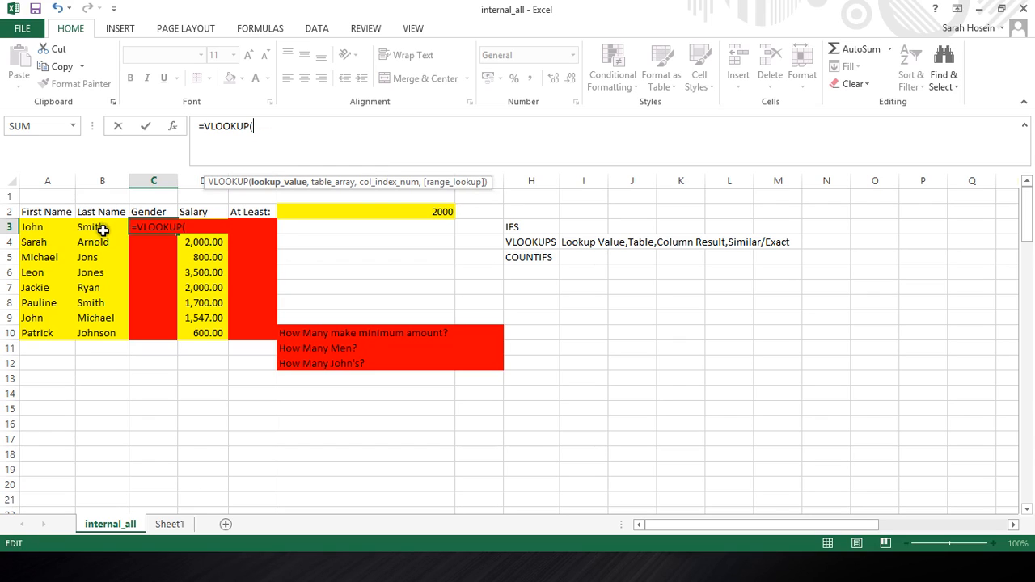
left_click(38, 227)
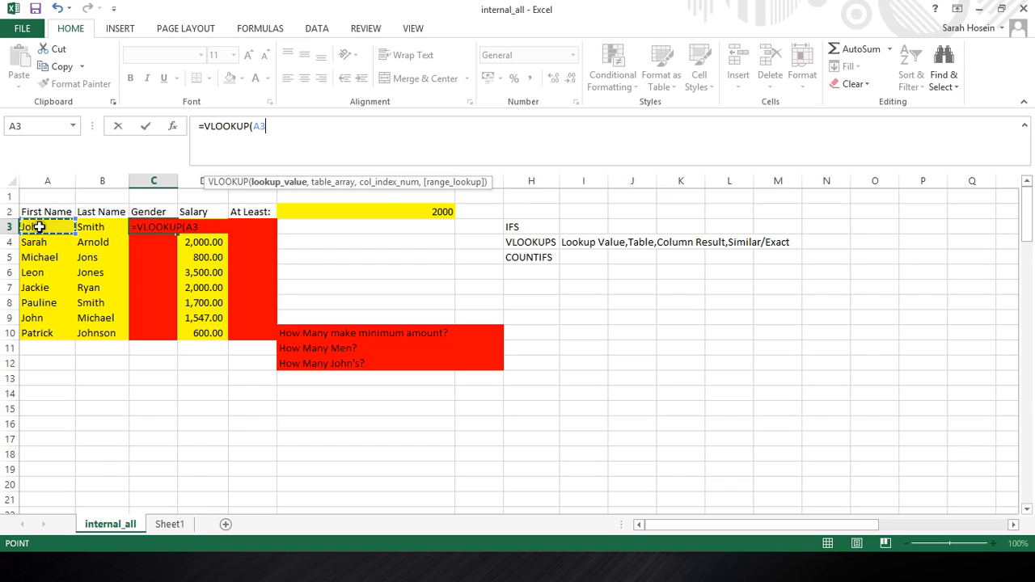
type(",")
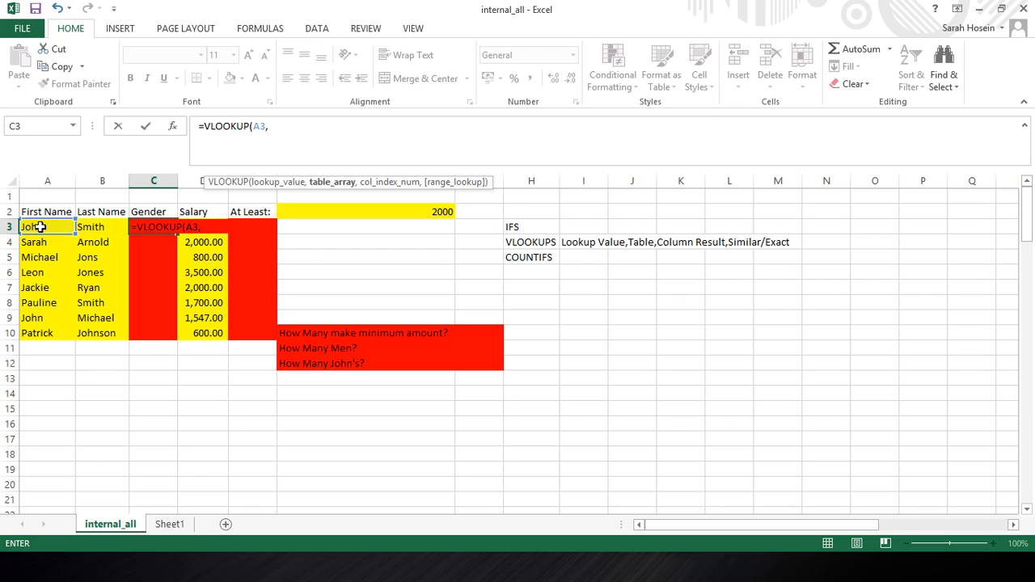
- Set the formula's table array to Sheet1 A2:B9 as the absolute reference $A$2:$B$9
left_click(174, 525)
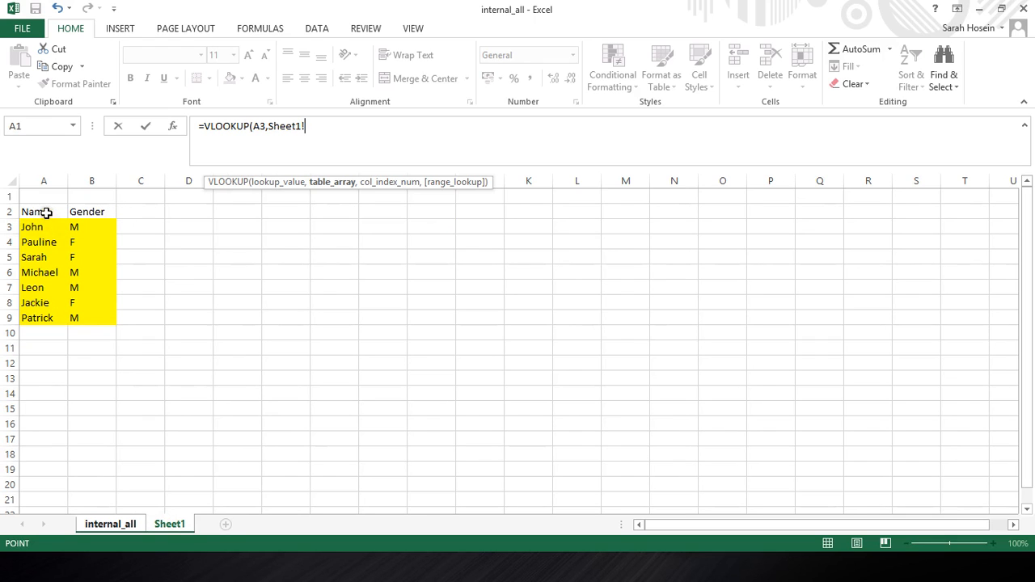
left_click_drag(46, 213, 99, 317)
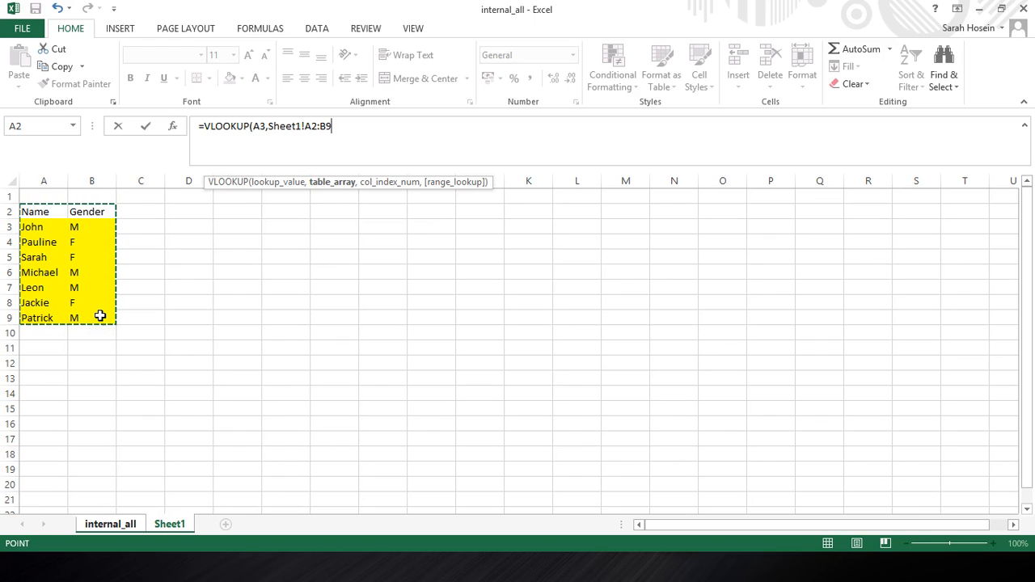
key("F4")
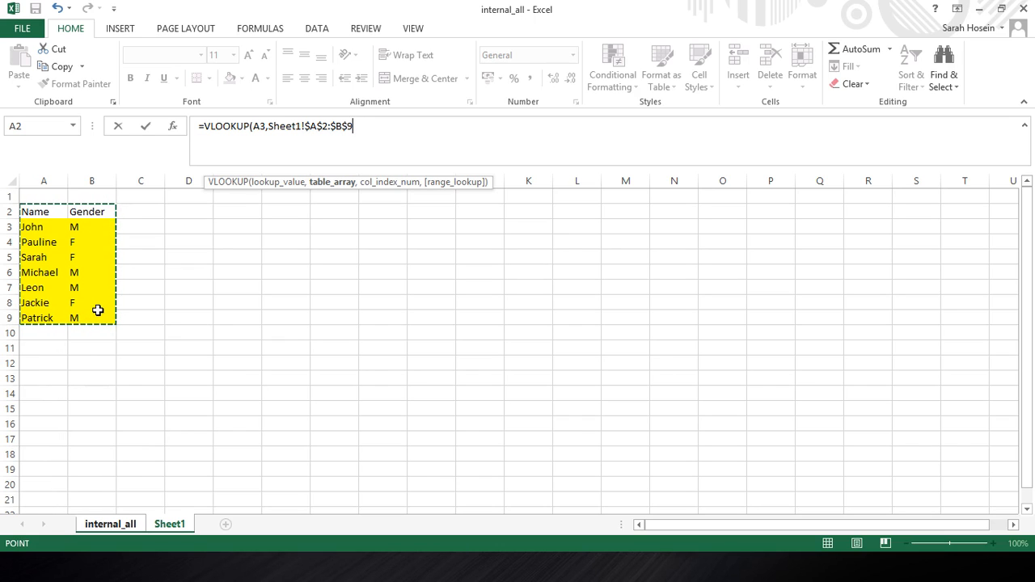
type(",")
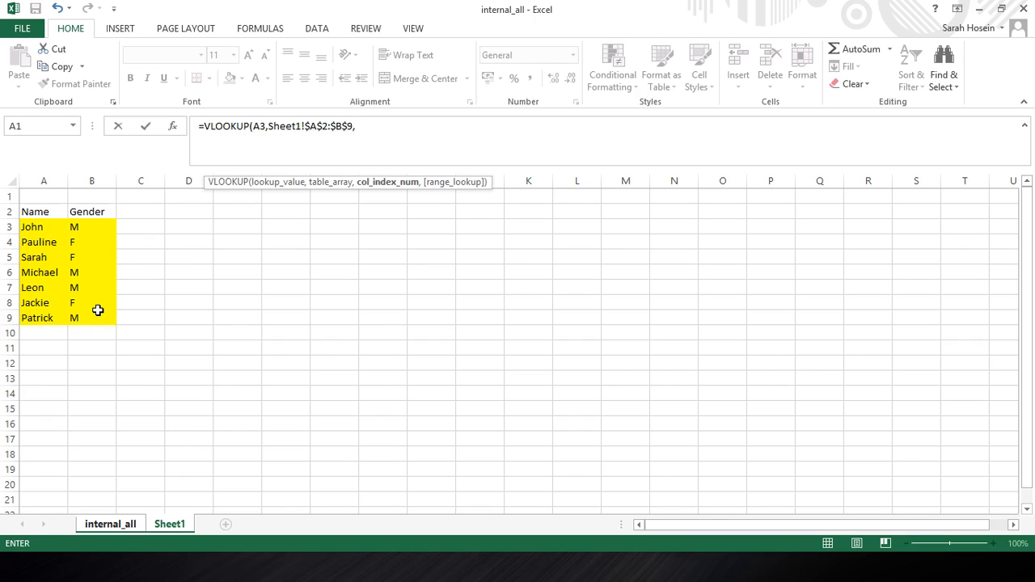
- Return to the internal_all sheet and remove the stray internal_all! reference from the end of the C3 formula
left_click(120, 524)
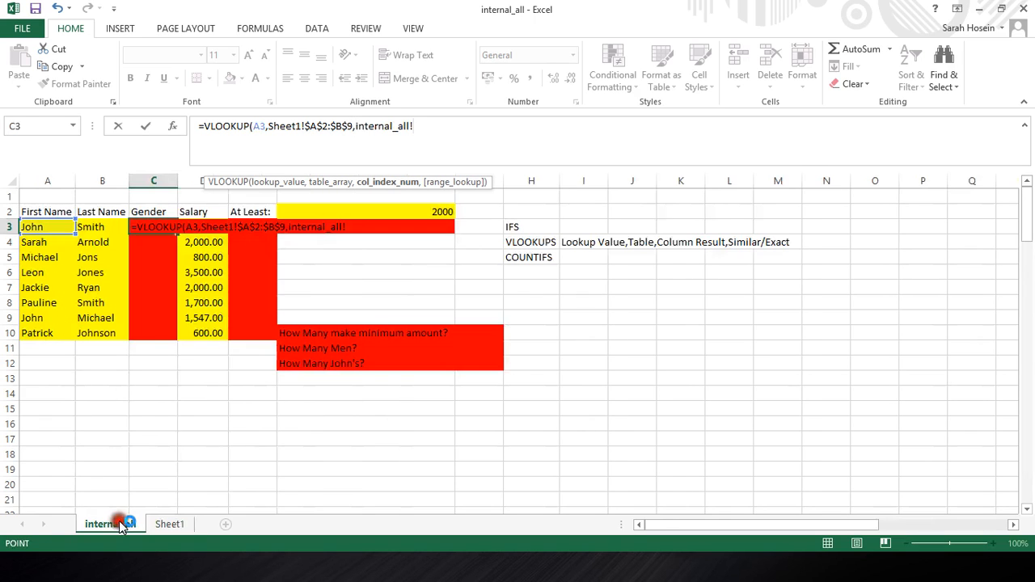
key("BackSpace")
key("BackSpace")
key("BackSpace")
key("BackSpace")
key("BackSpace")
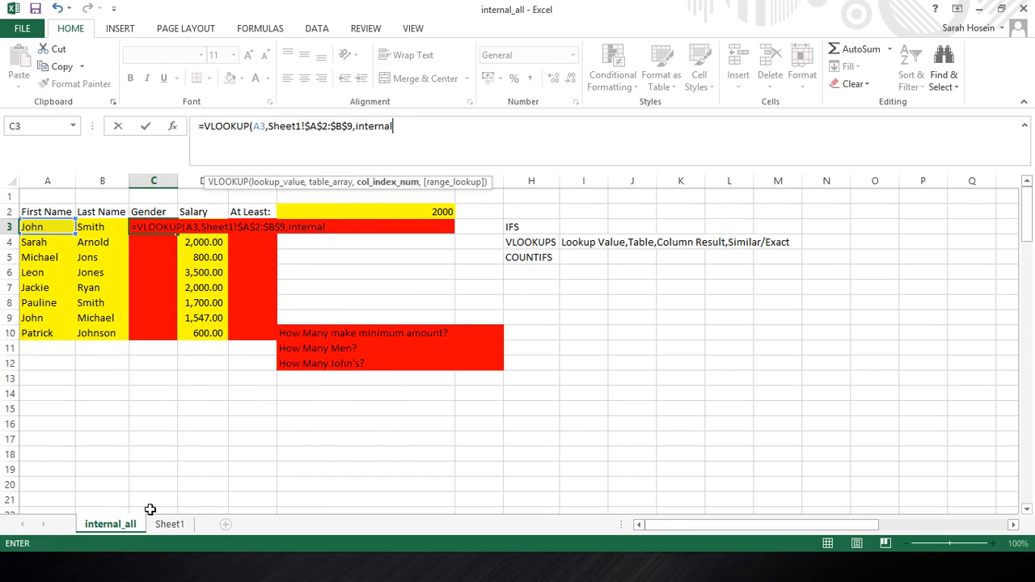
key("BackSpace")
key("BackSpace")
key("BackSpace")
key("BackSpace")
key("BackSpace")
key("BackSpace")
key("BackSpace")
key("BackSpace")
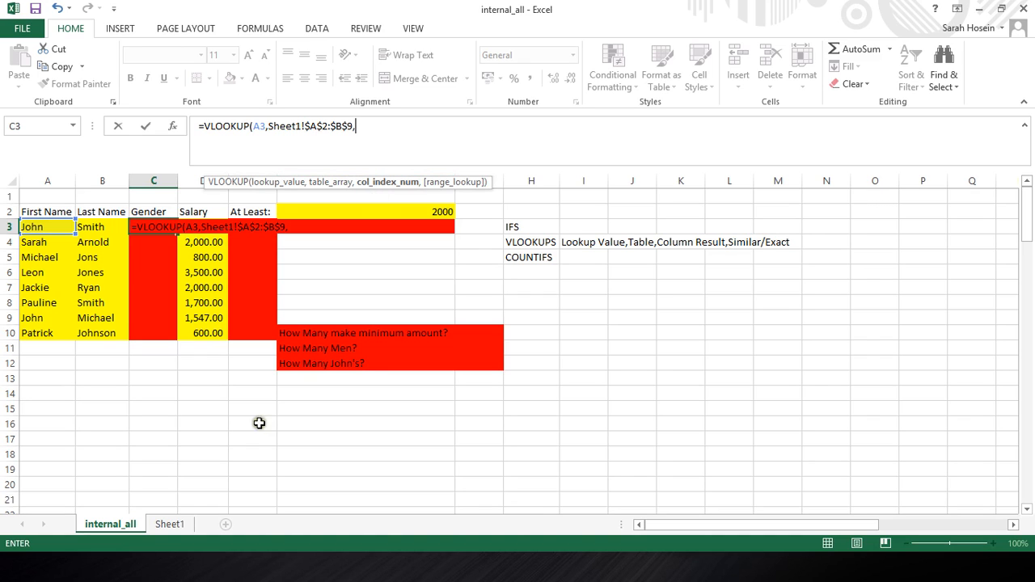
left_click(166, 519)
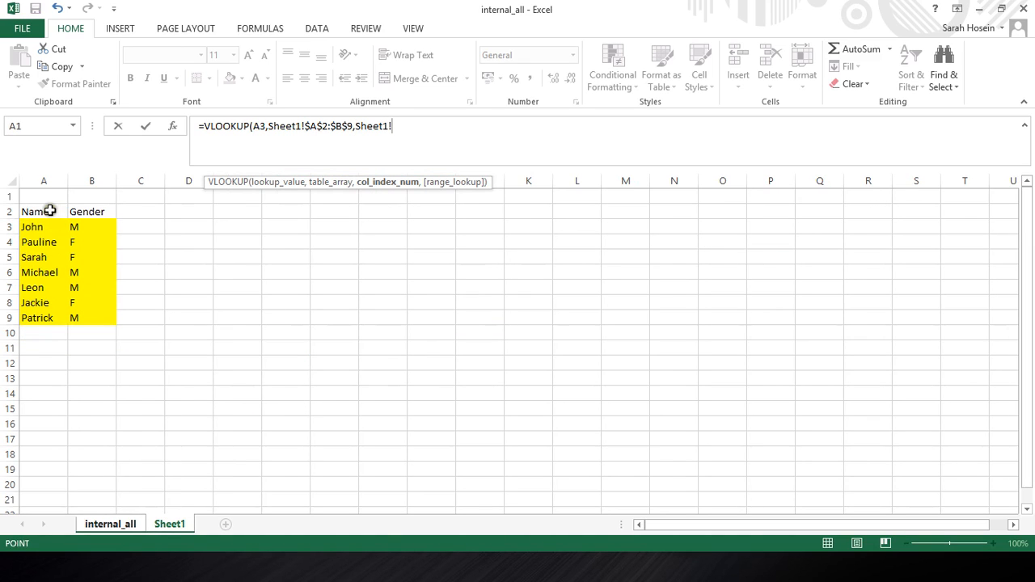
left_click(114, 526)
key("BackSpace")
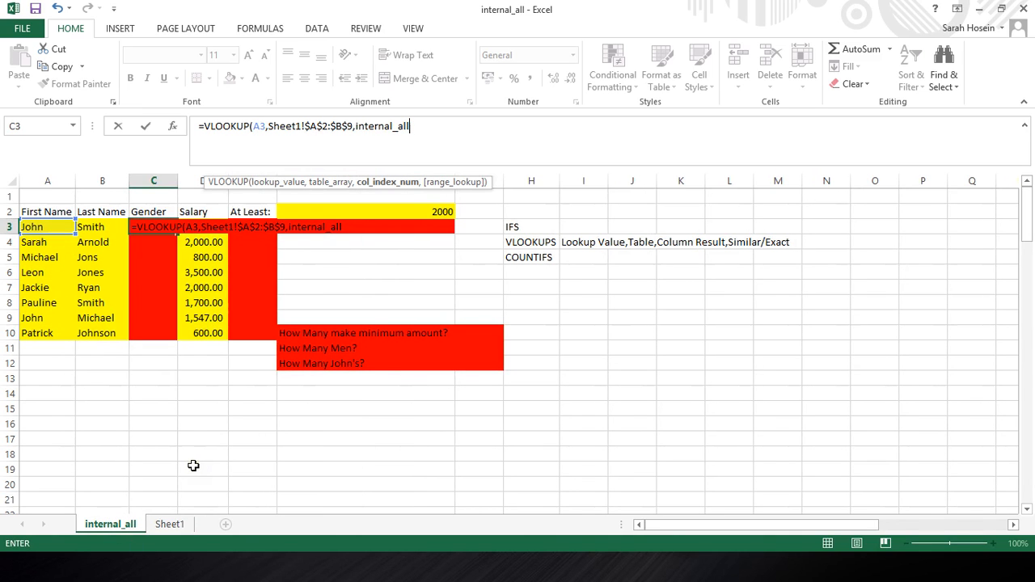
key("BackSpace")
key("BackSpace")
key("BackSpace")
key("BackSpace")
key("BackSpace")
key("BackSpace")
key("BackSpace")
key("BackSpace")
key("BackSpace")
key("BackSpace")
key("BackSpace")
key("BackSpace")
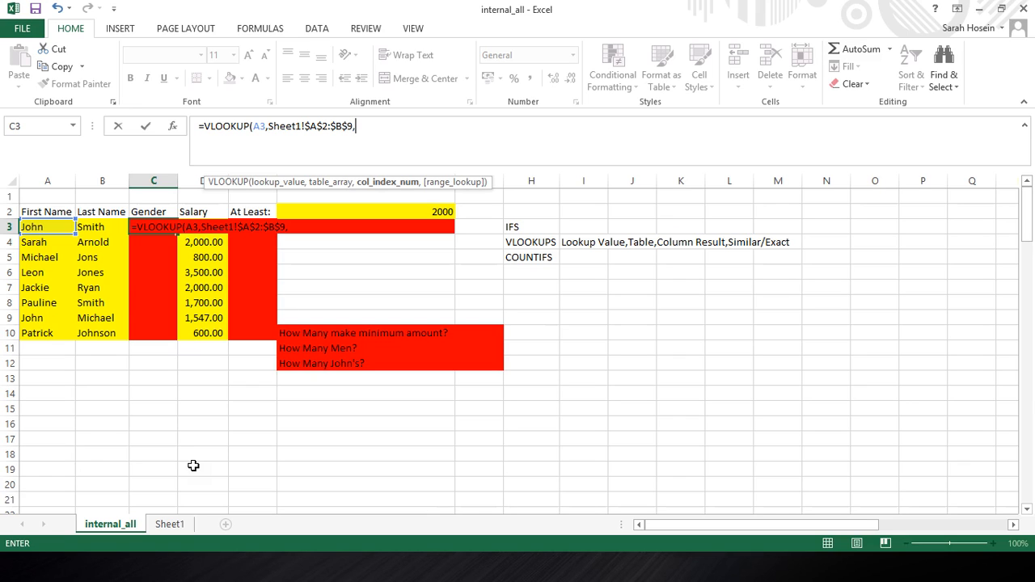
- Complete the C3 formula with column index 2 and FALSE for an exact match, and fill it down through C10
type("B")
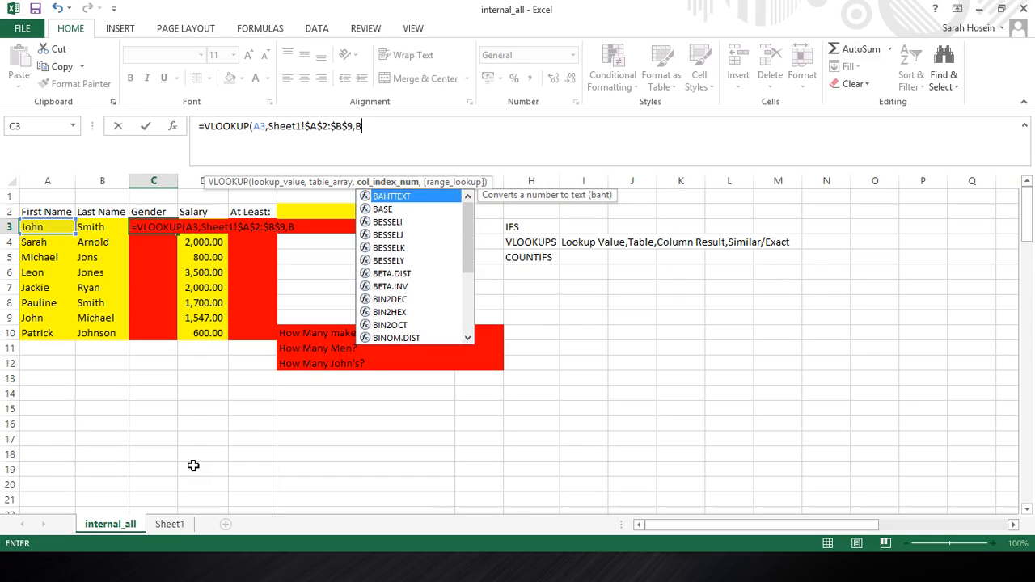
key("BackSpace")
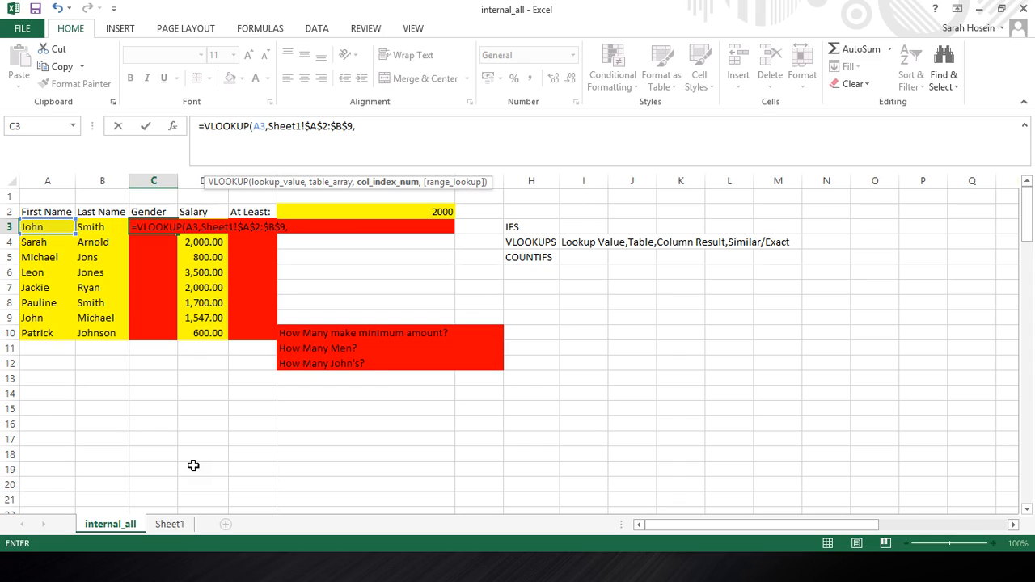
type("2")
type(",")
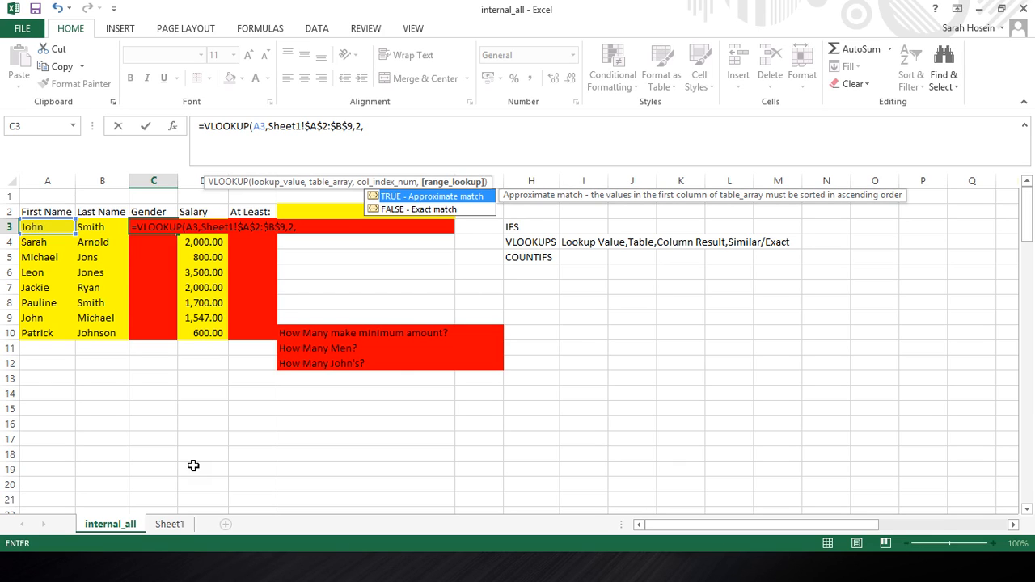
type("FALSE")
key("Return")
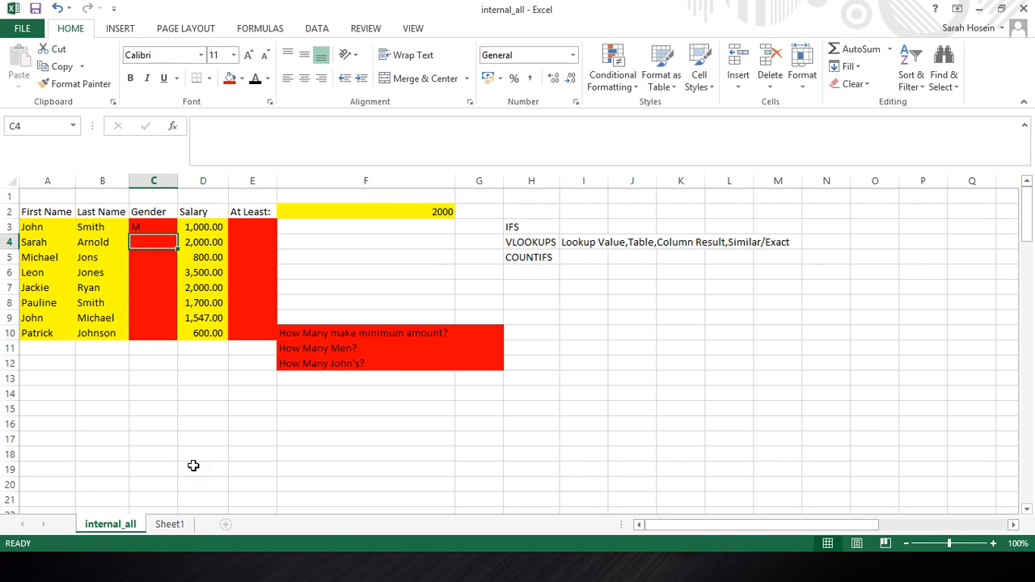
left_click(161, 220)
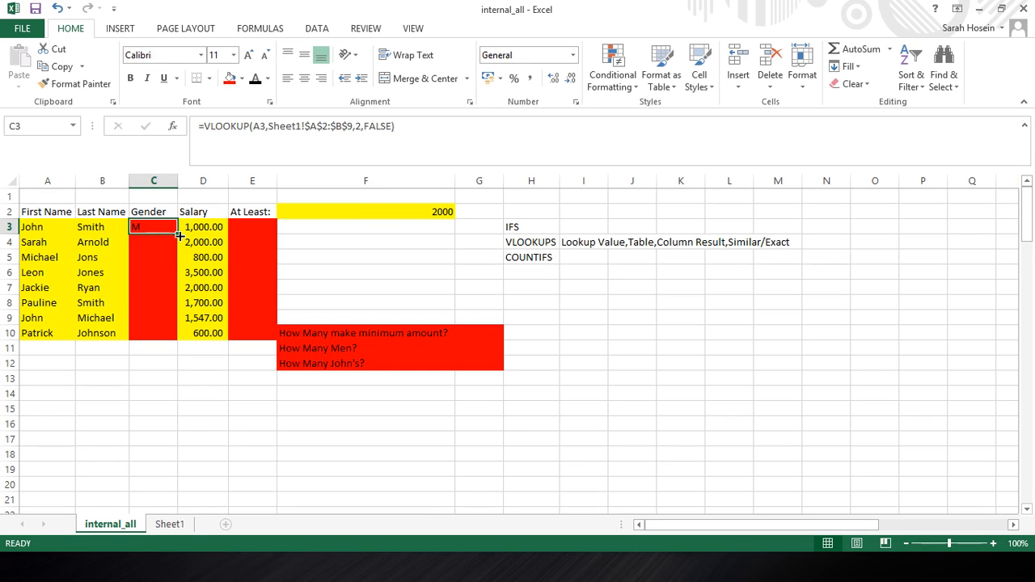
left_click_drag(179, 235, 178, 338)
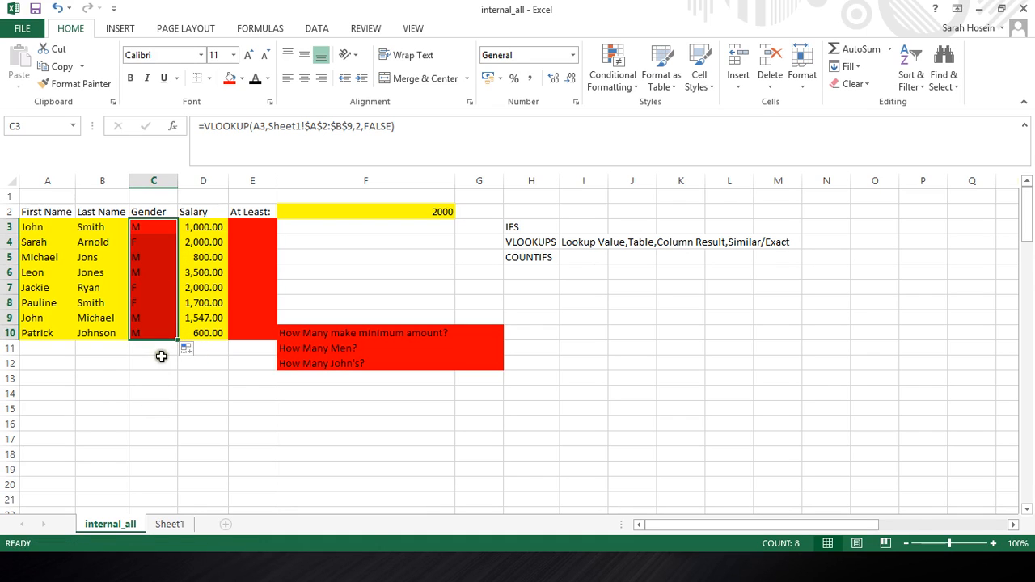
- Clear the VLOOKUP formulas from the Gender cells C3:C10
left_click(164, 228)
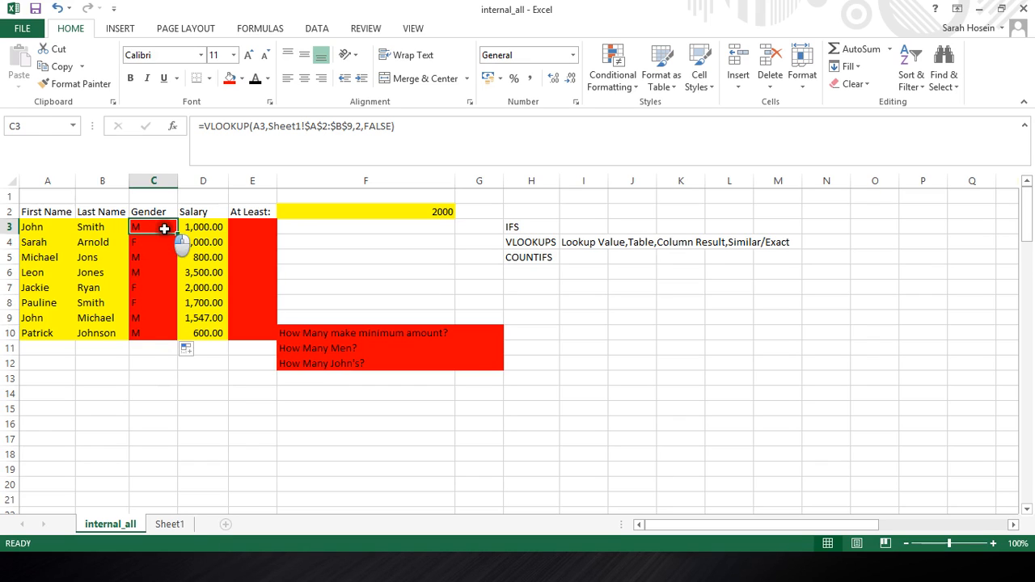
left_click_drag(164, 229, 164, 332)
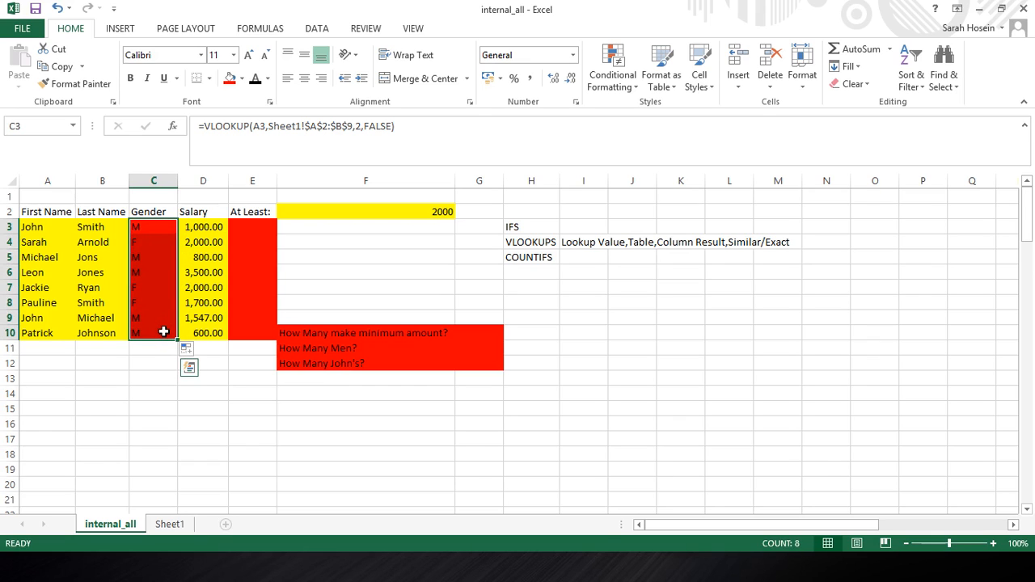
key("Delete")
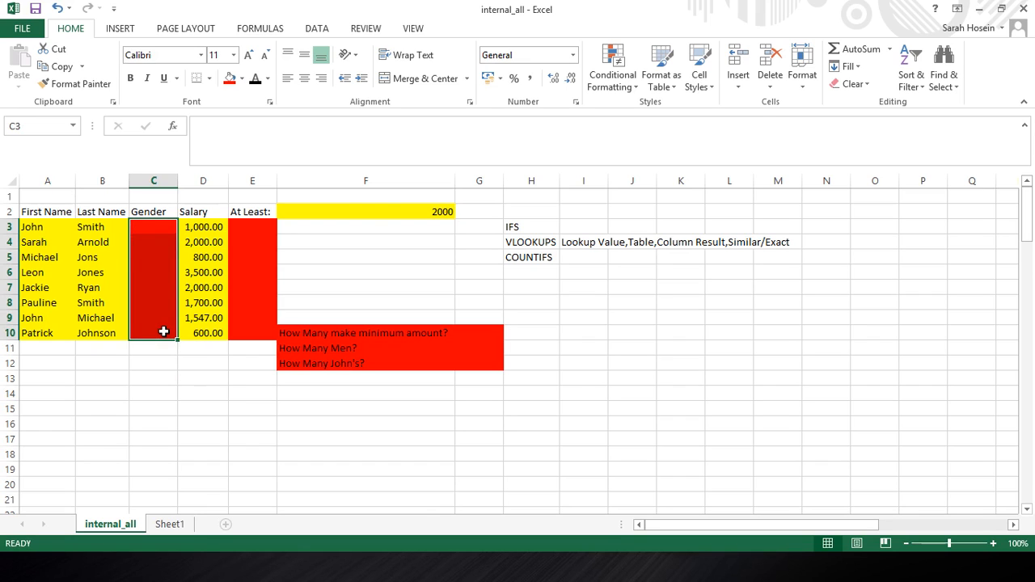
- Start a VLOOKUP in C3 again with lookup value A3 and the relative range Sheet1!A2:B9 as its table array
left_click(161, 230)
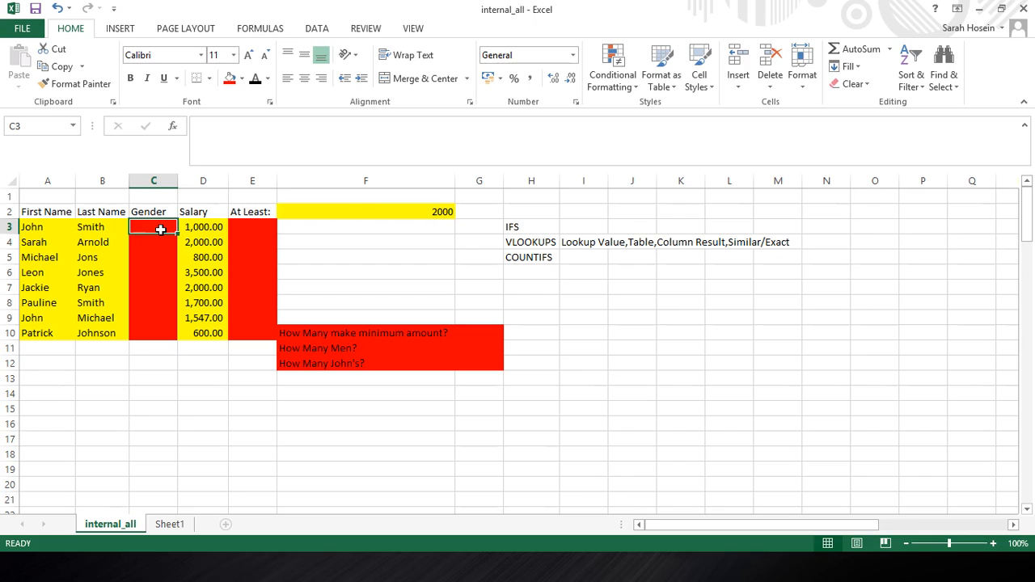
type("=VLOOKU")
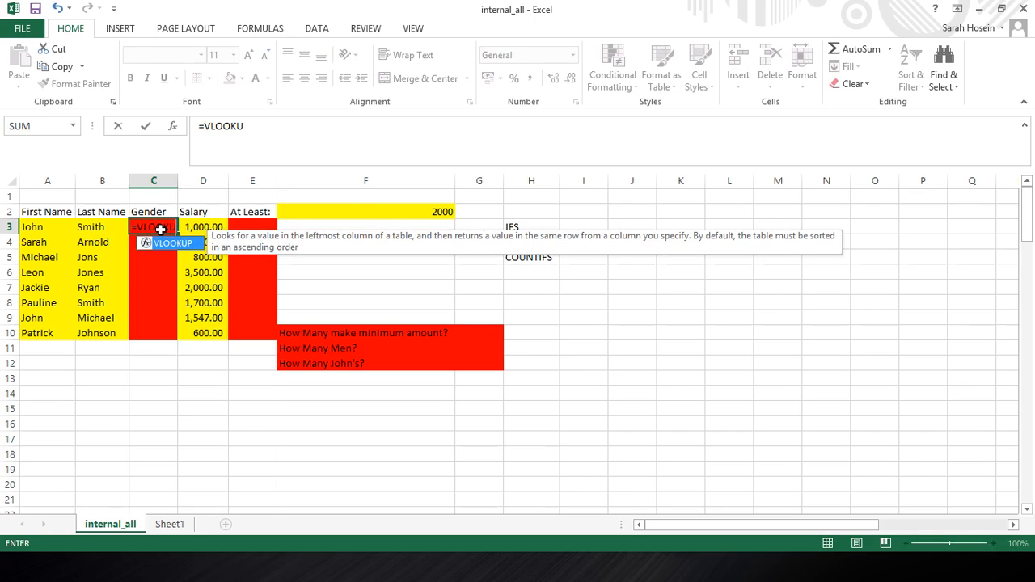
type("P(")
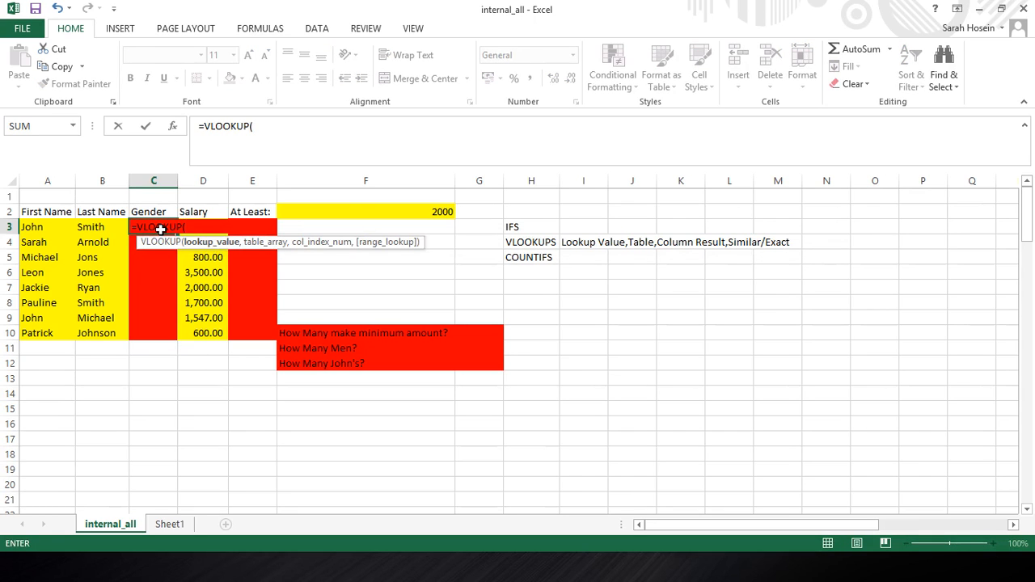
left_click(50, 227)
type(",")
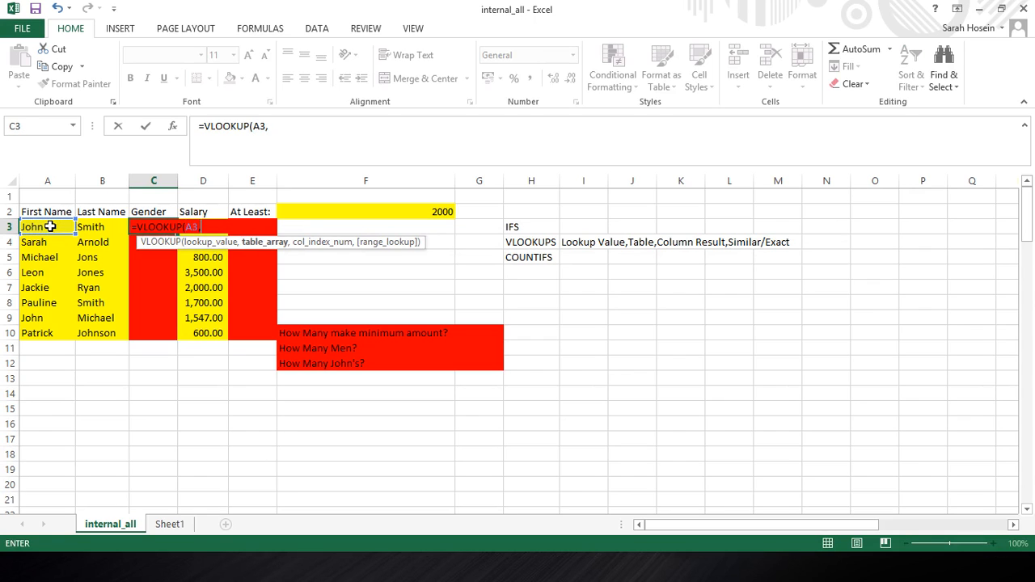
left_click(165, 525)
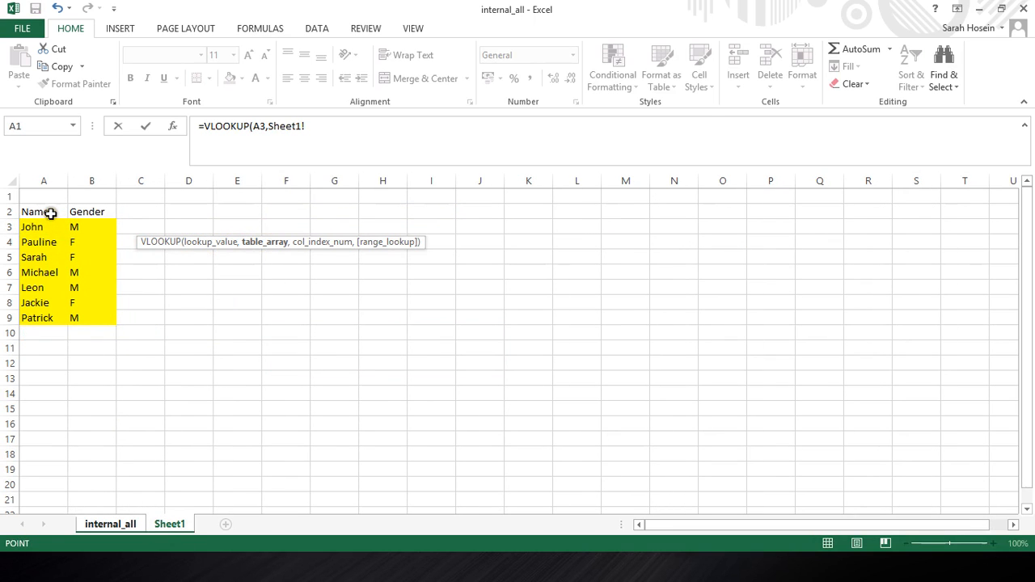
left_click_drag(49, 211, 83, 322)
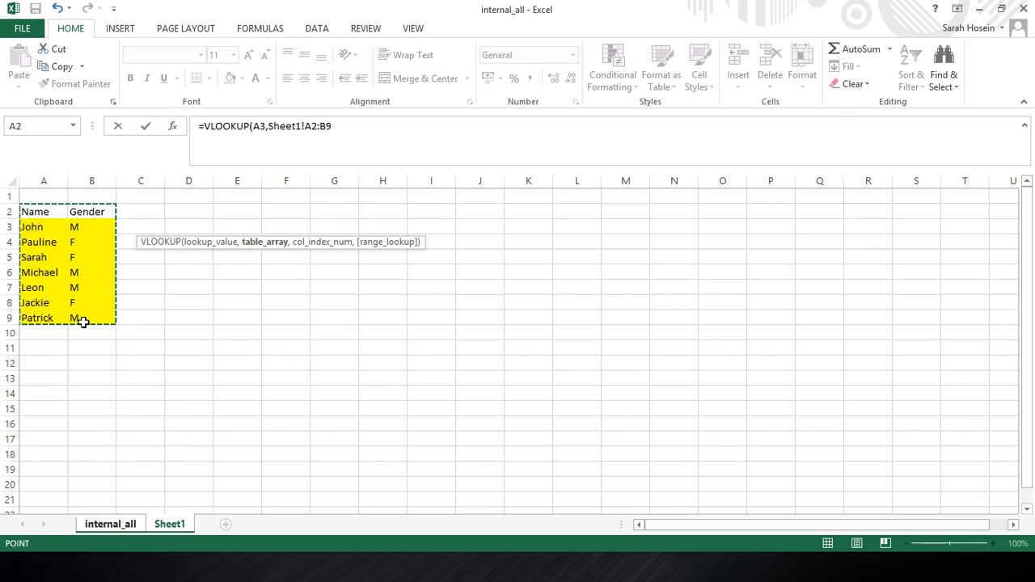
type(",")
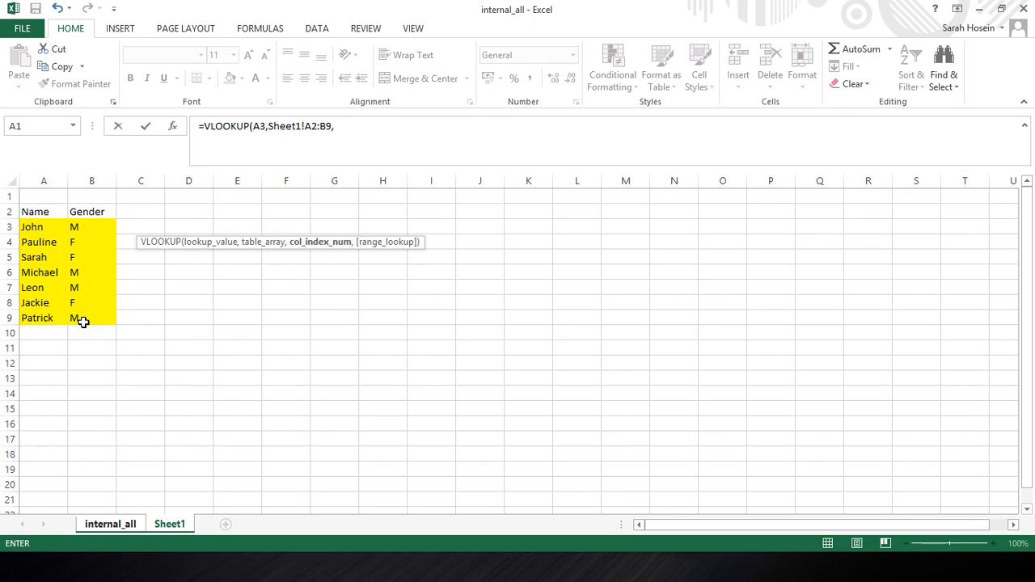
- On internal_all, replace the stray sheet reference in the C3 formula with column index 2 and FALSE, and fill it down through C10
left_click(103, 524)
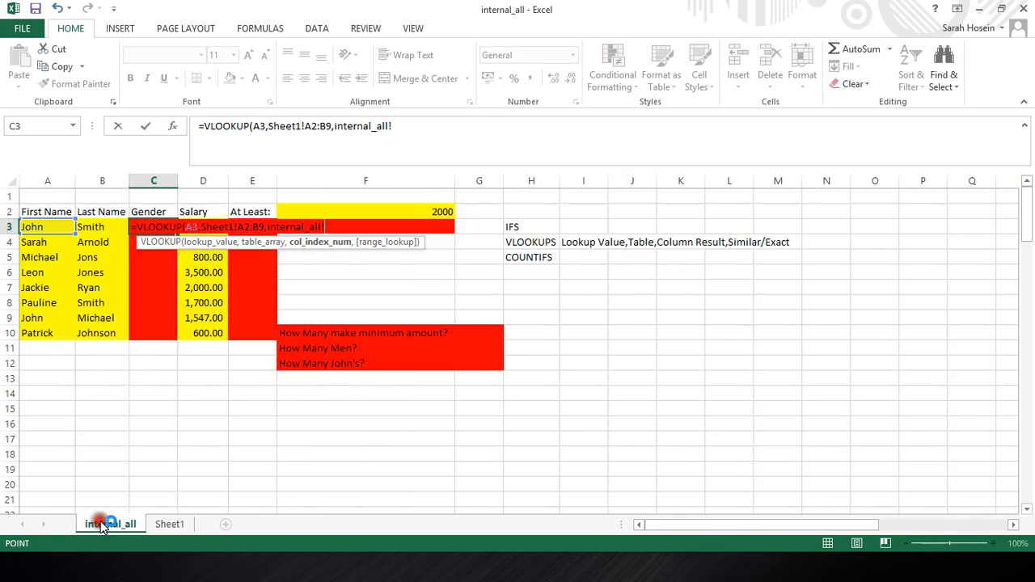
left_click(332, 126)
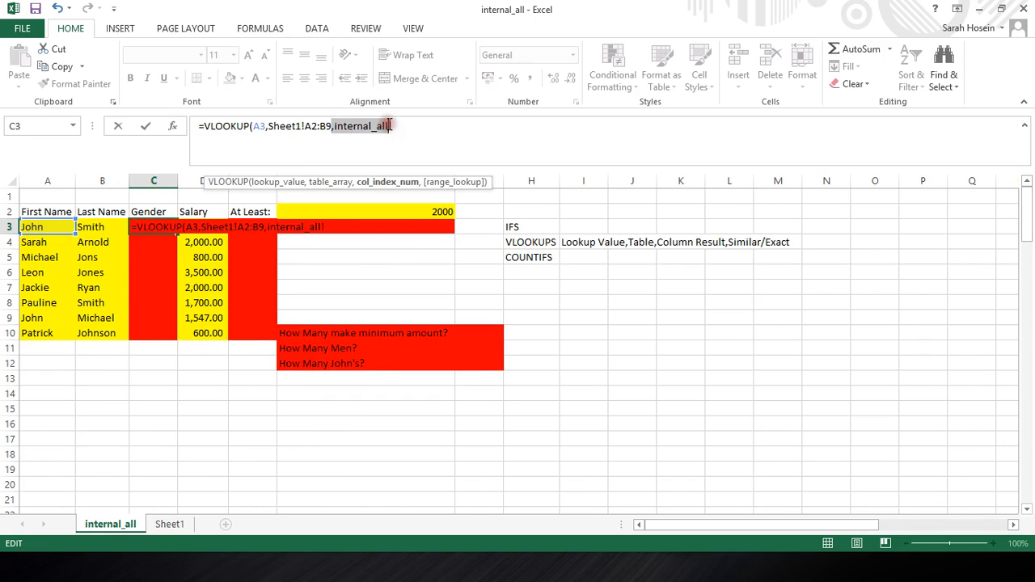
key("BackSpace")
type("2")
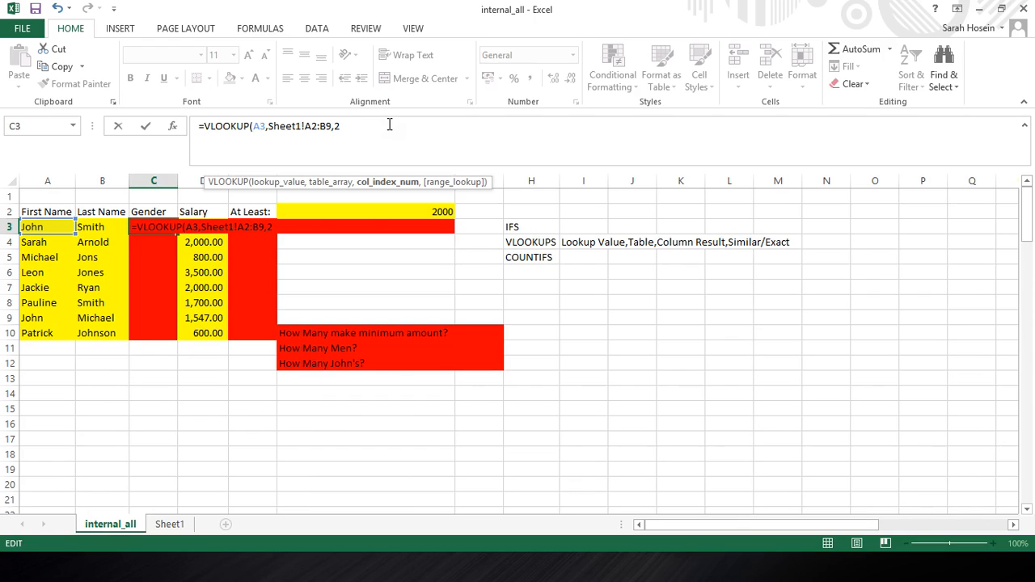
type(",FALSE")
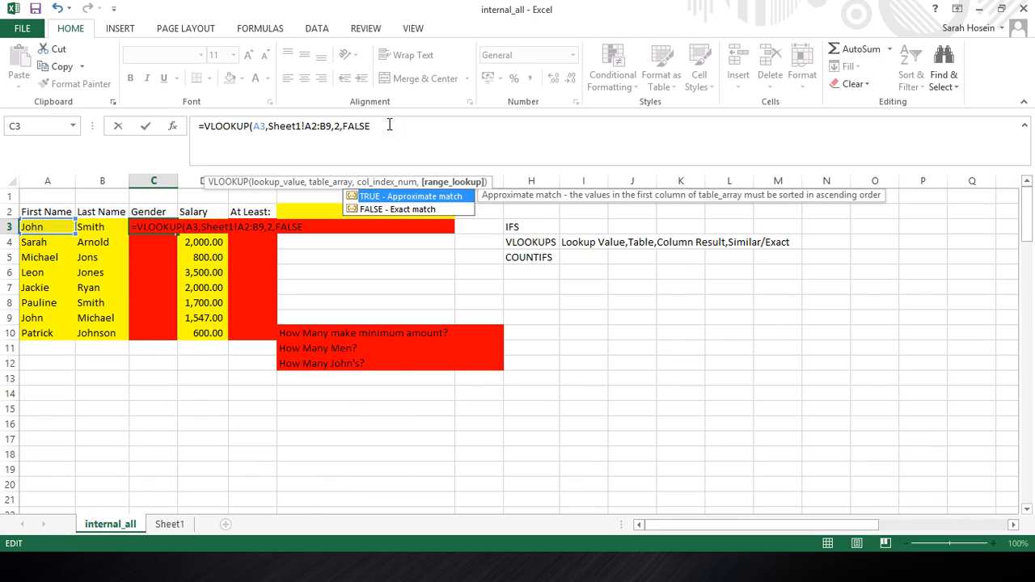
type(")")
key("Return")
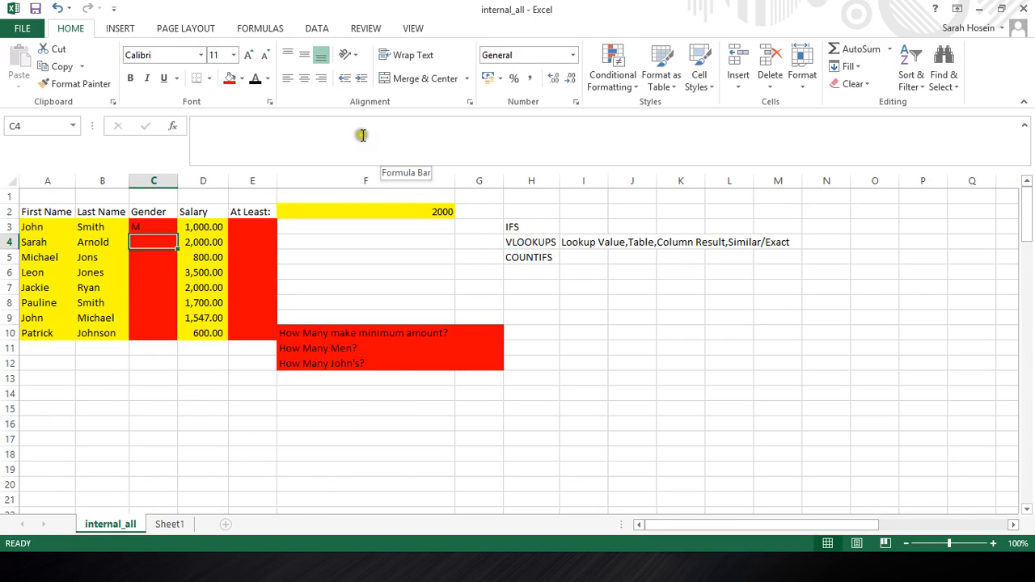
left_click(174, 229)
left_click_drag(179, 234, 178, 338)
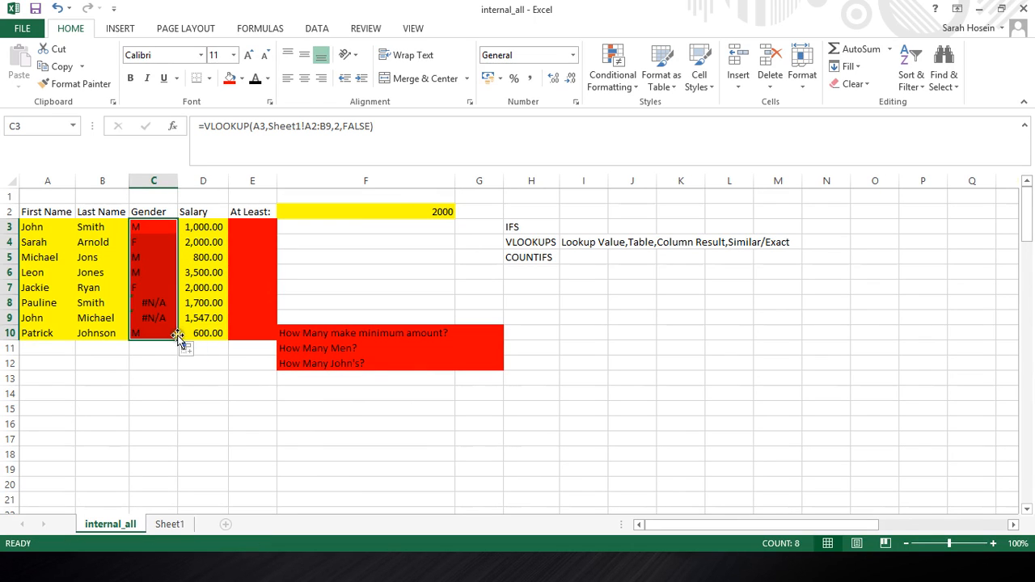
- Inspect the table range in the C8 formula and compare it with cells A7:B14 on Sheet1
left_click(154, 300)
left_click_drag(154, 299, 153, 318)
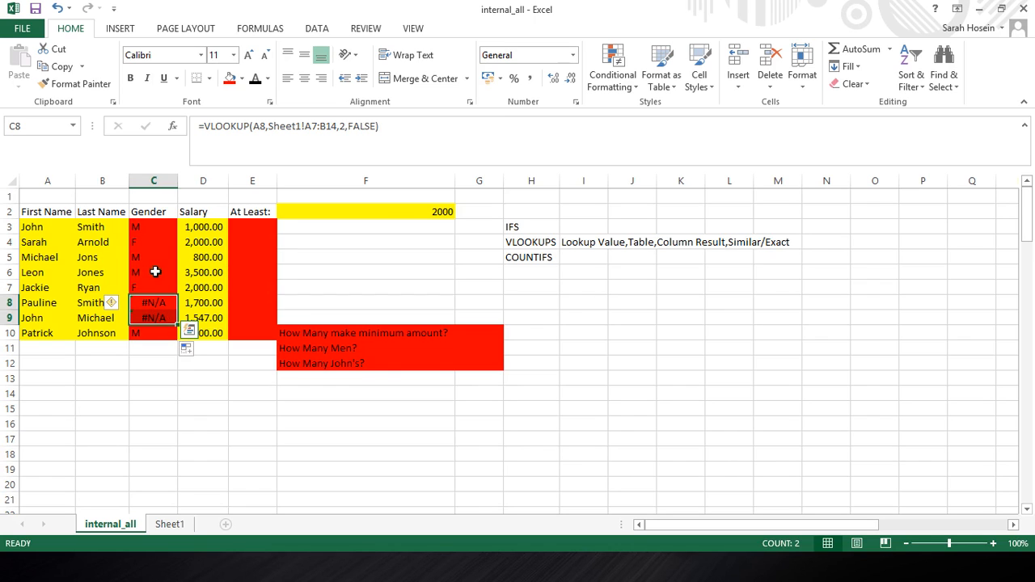
left_click(152, 303)
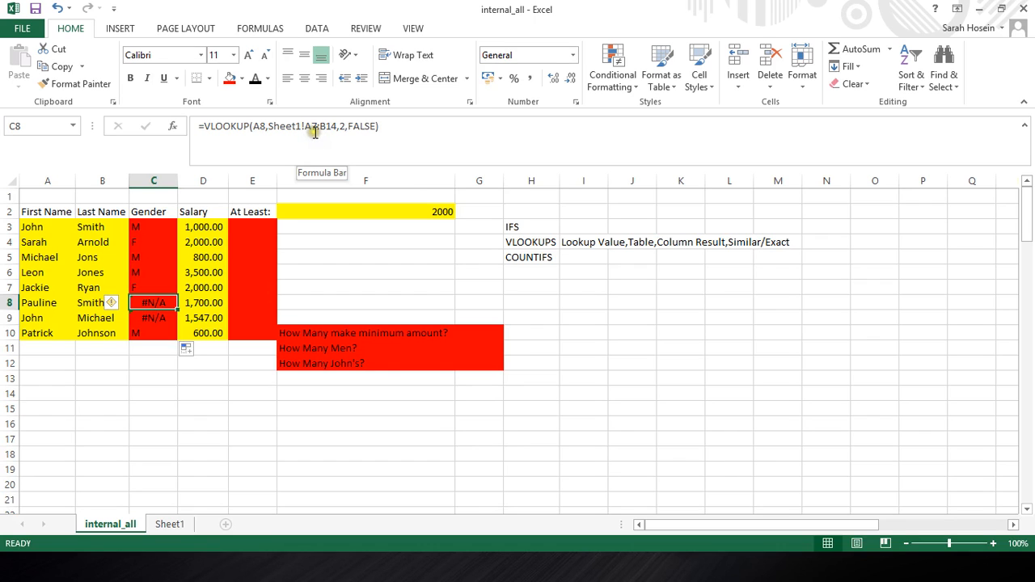
left_click(179, 523)
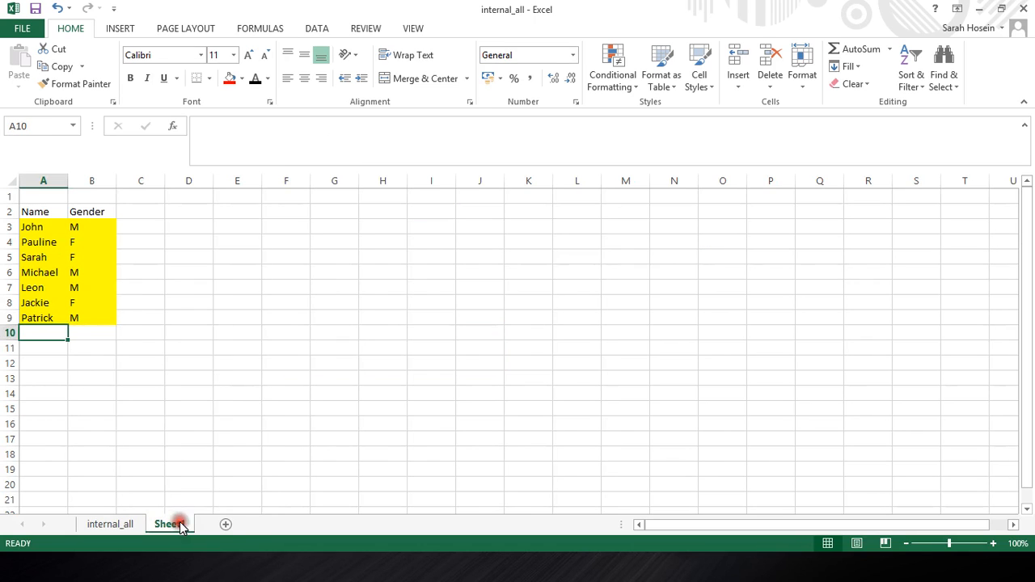
left_click(37, 287)
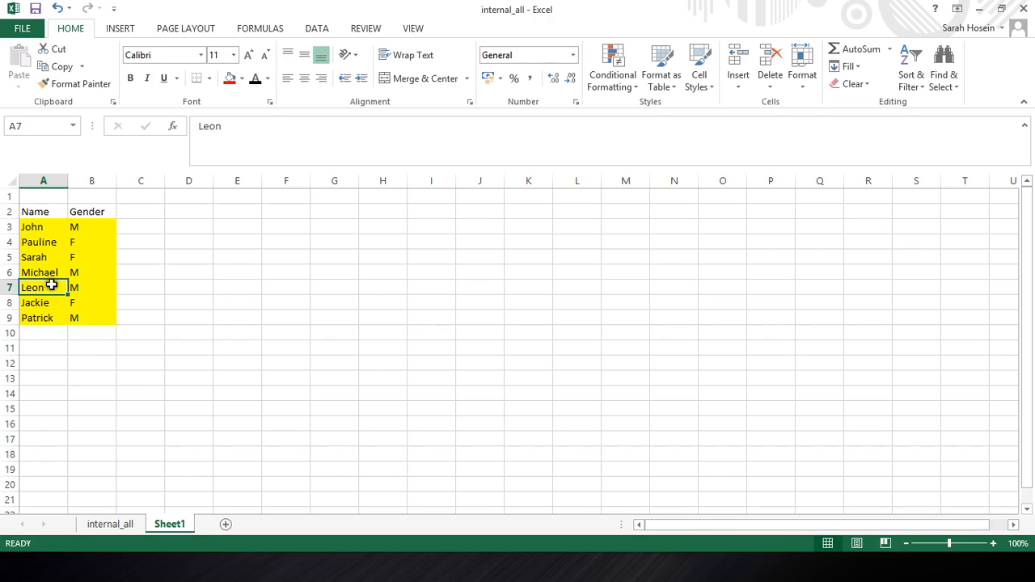
left_click(53, 284)
left_click_drag(52, 285, 85, 393)
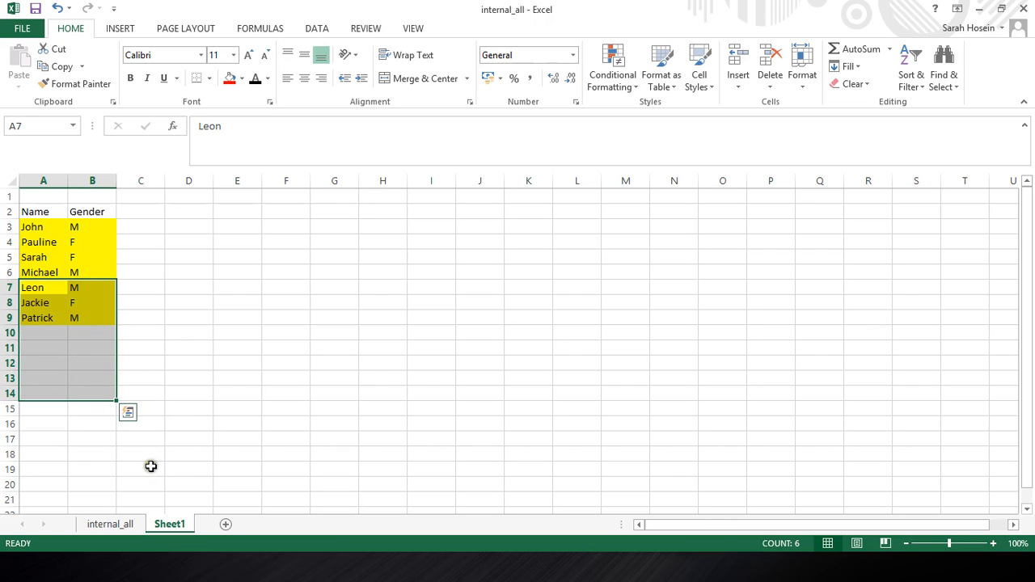
left_click(120, 520)
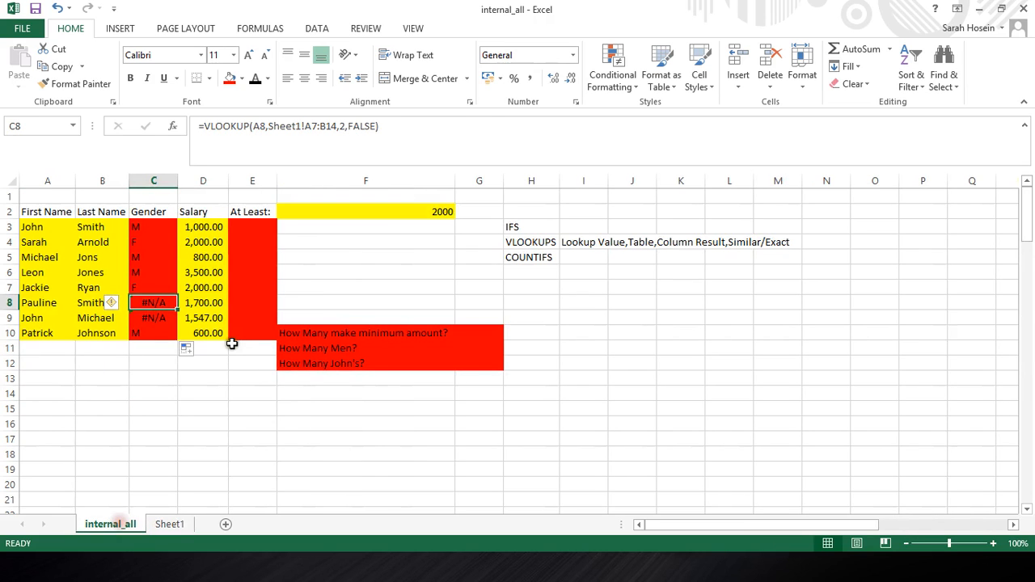
- Make the table range in the C3 formula absolute as Sheet1!$A$2:$B$9 and fill the formula down through C10
left_click(164, 227)
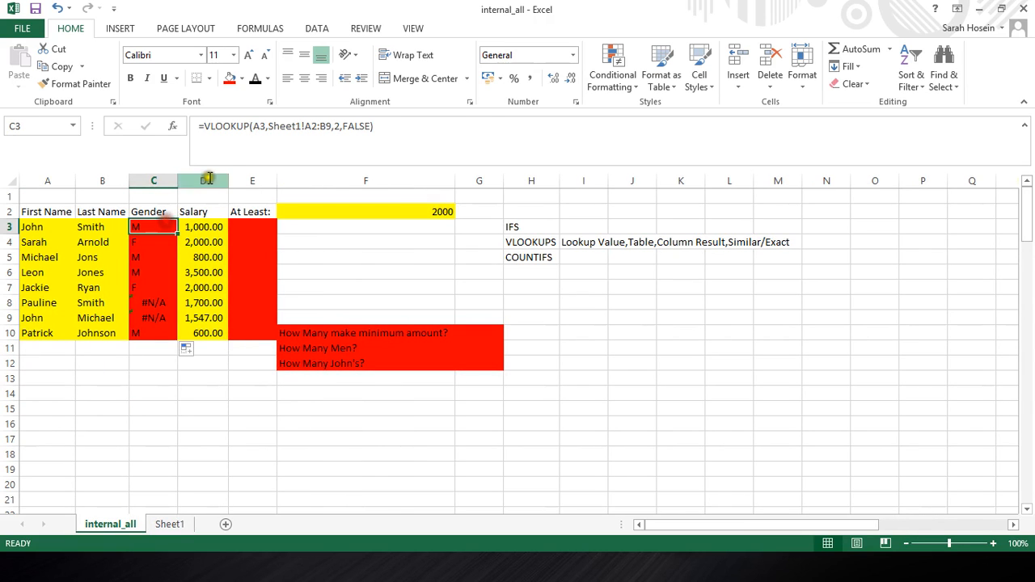
left_click(321, 127)
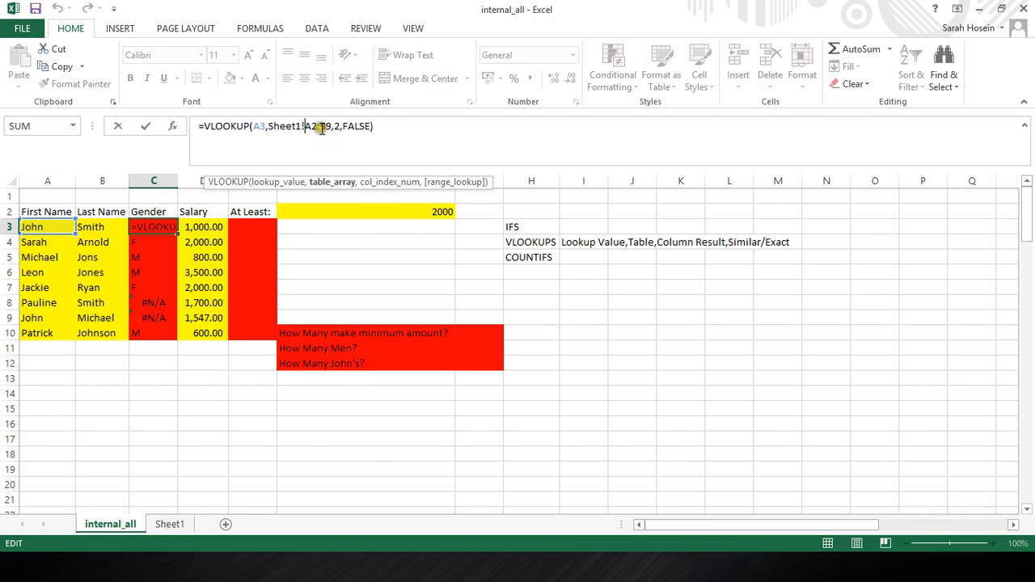
key("F4")
key("Return")
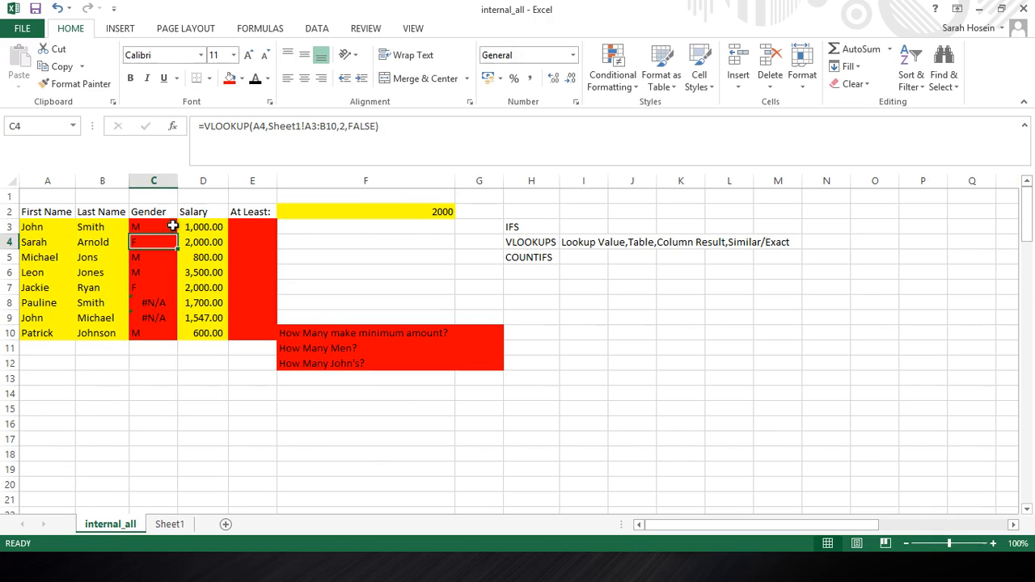
left_click(172, 226)
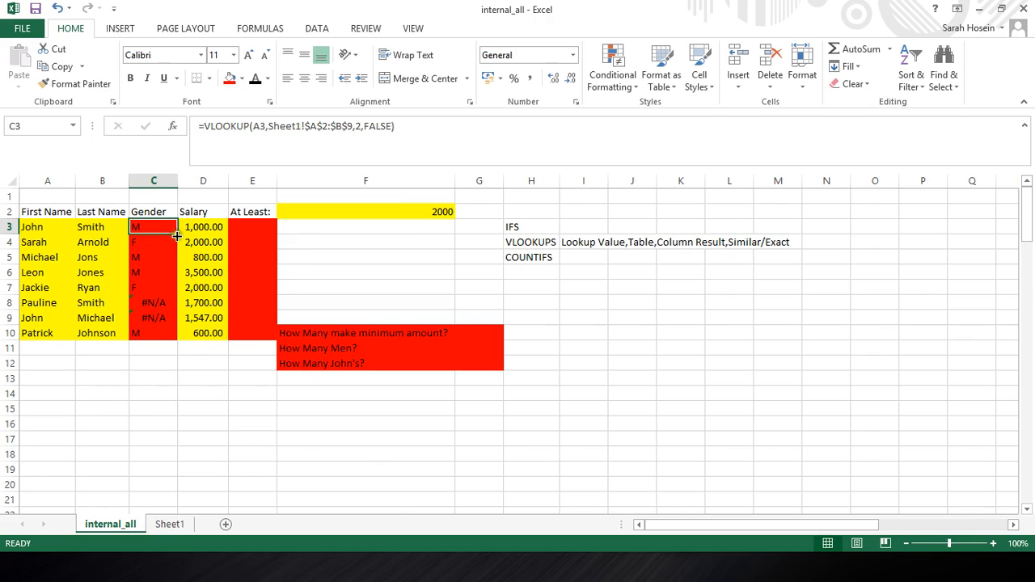
left_click_drag(176, 235, 178, 336)
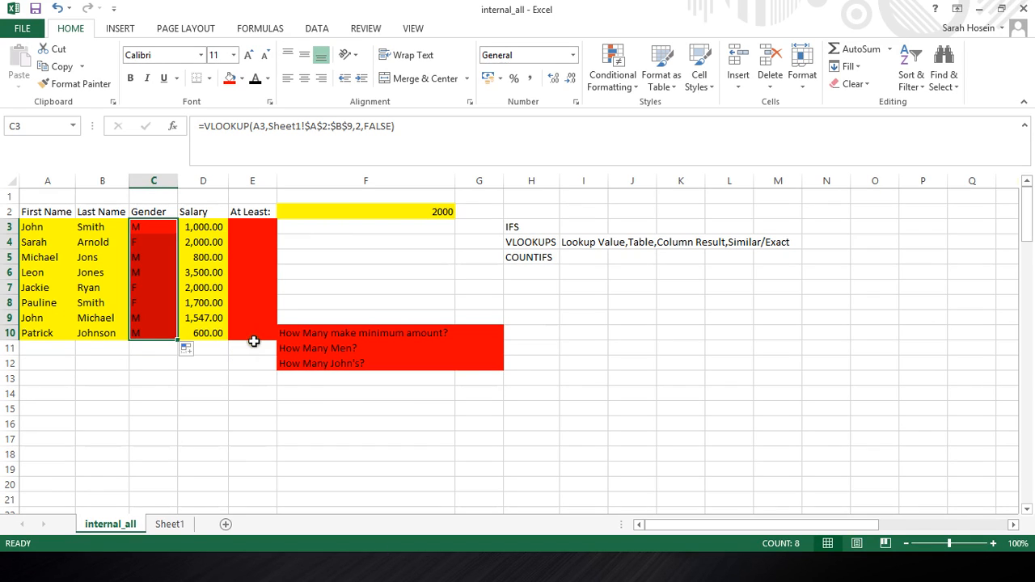
- Shade the VLOOKUPS label in H4 with a red fill
left_click(524, 242)
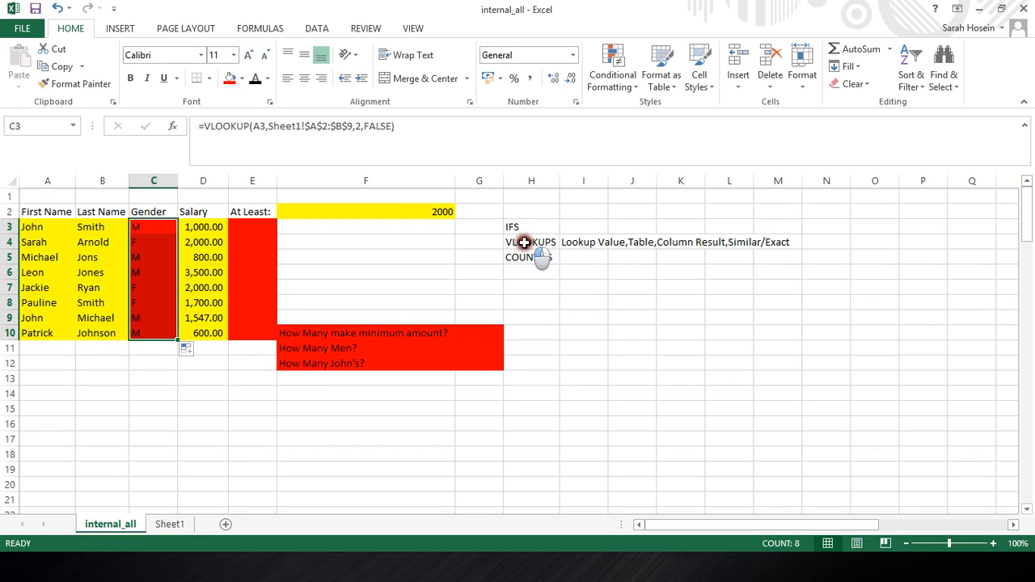
left_click(229, 78)
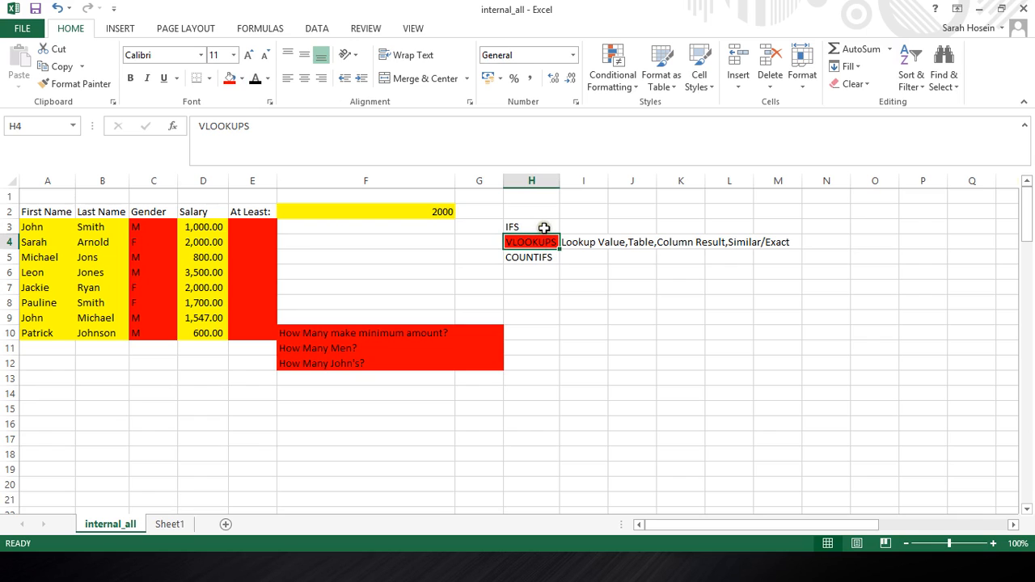
- Review the empty At Least cells E3:E10 against the salary in D3 and the threshold amount in F2
left_click_drag(257, 228, 261, 331)
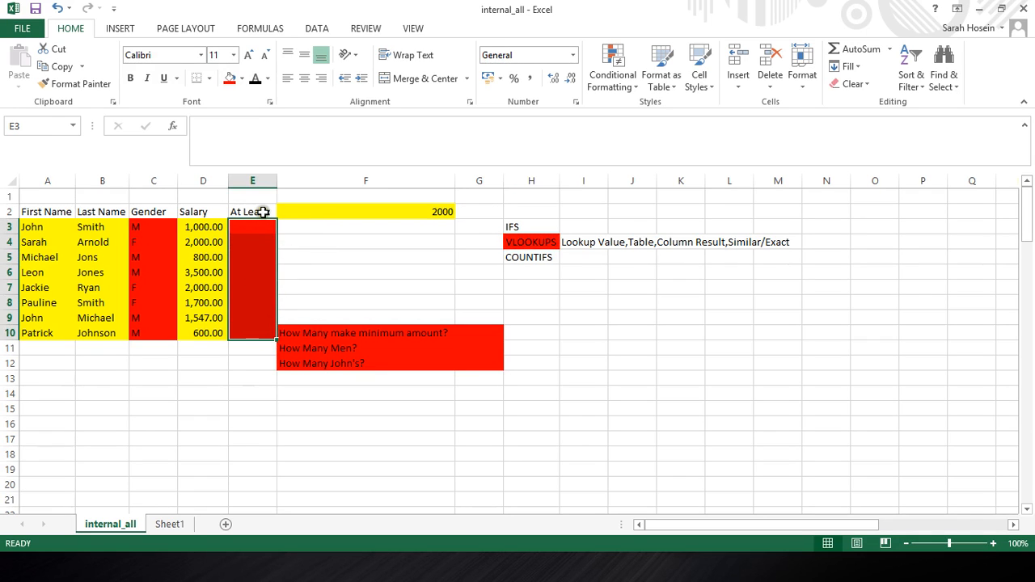
left_click(46, 228)
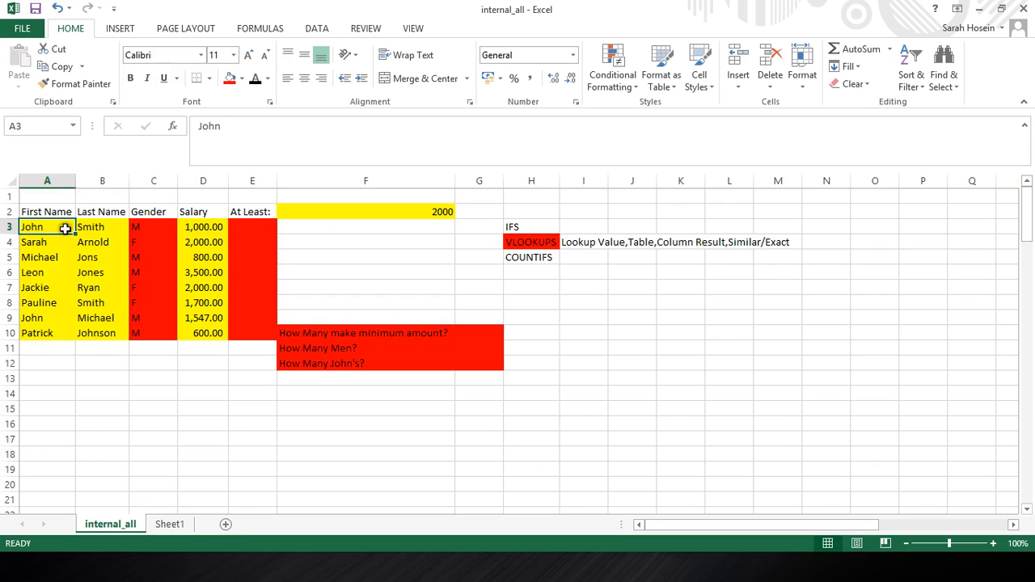
left_click(205, 226)
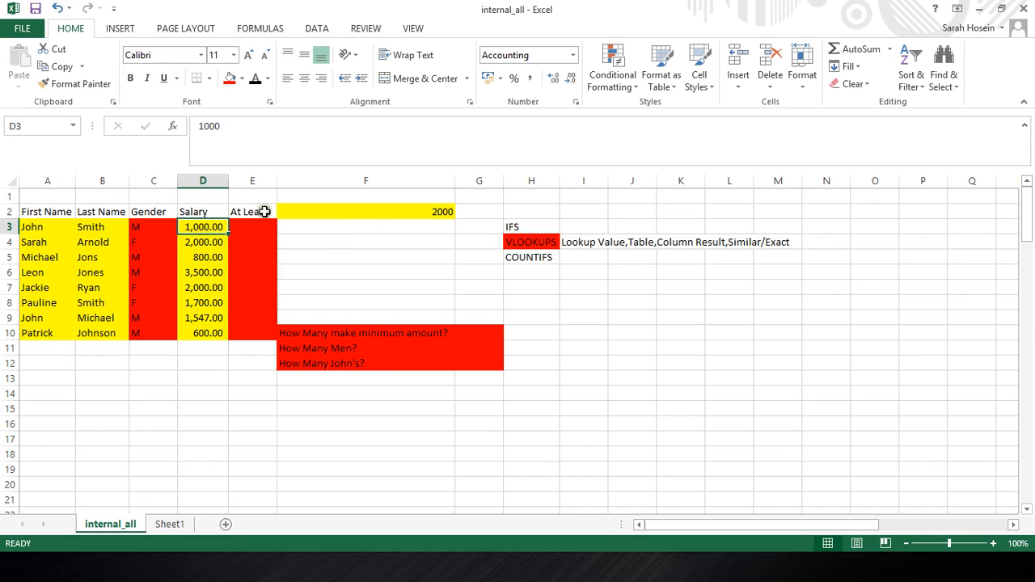
left_click(399, 211)
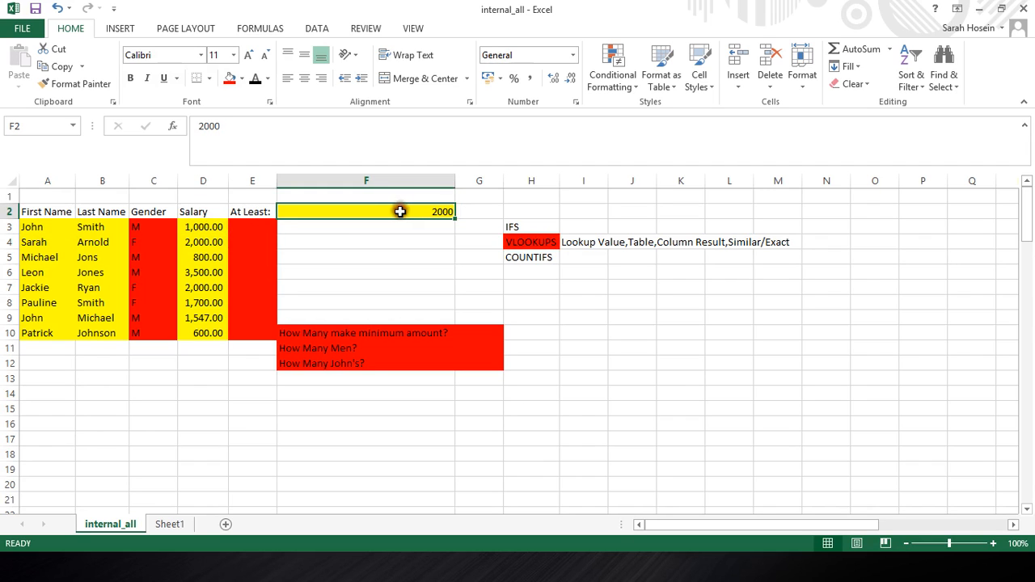
left_click(266, 225)
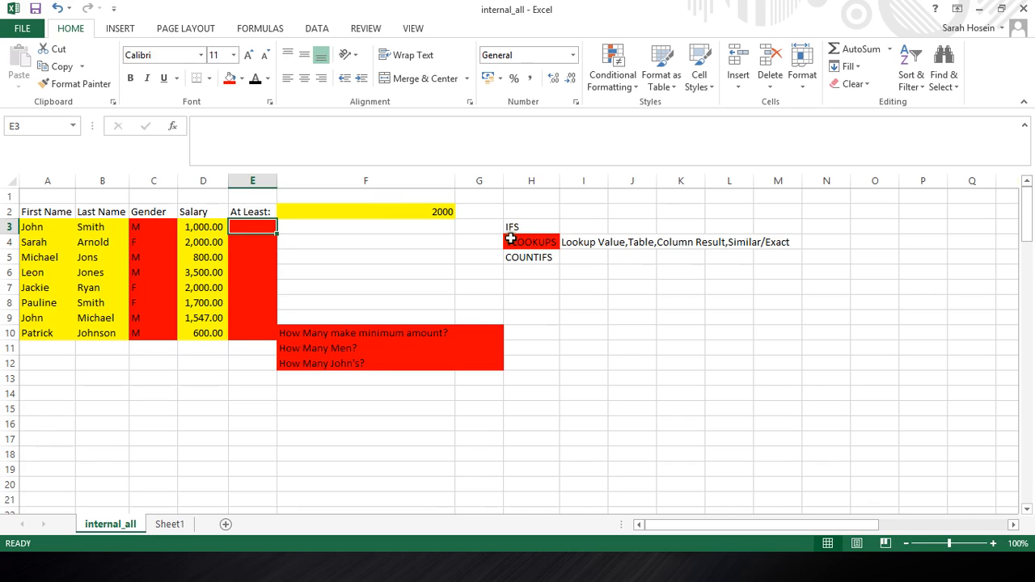
left_click(585, 226)
type("=")
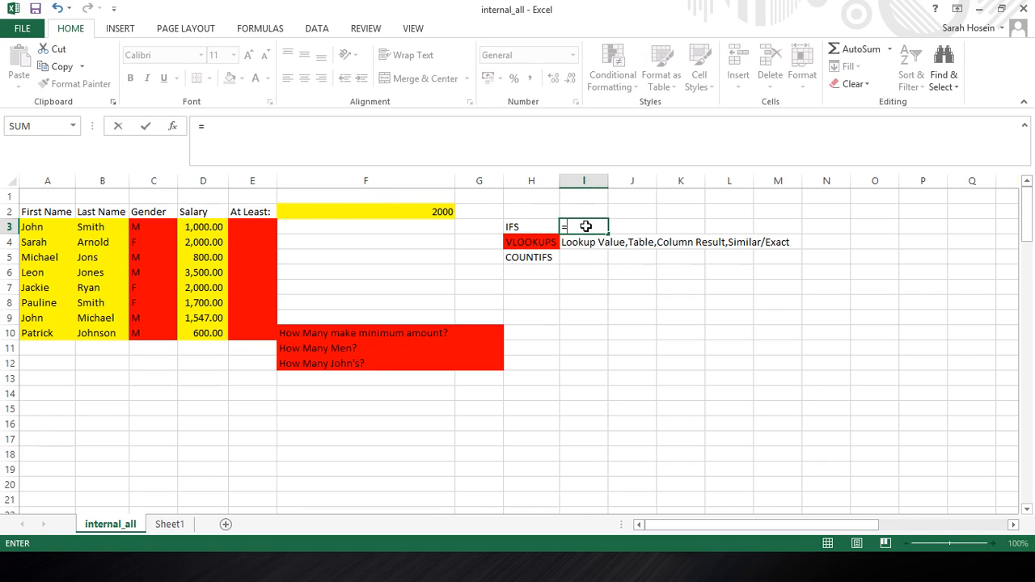
type("IF")
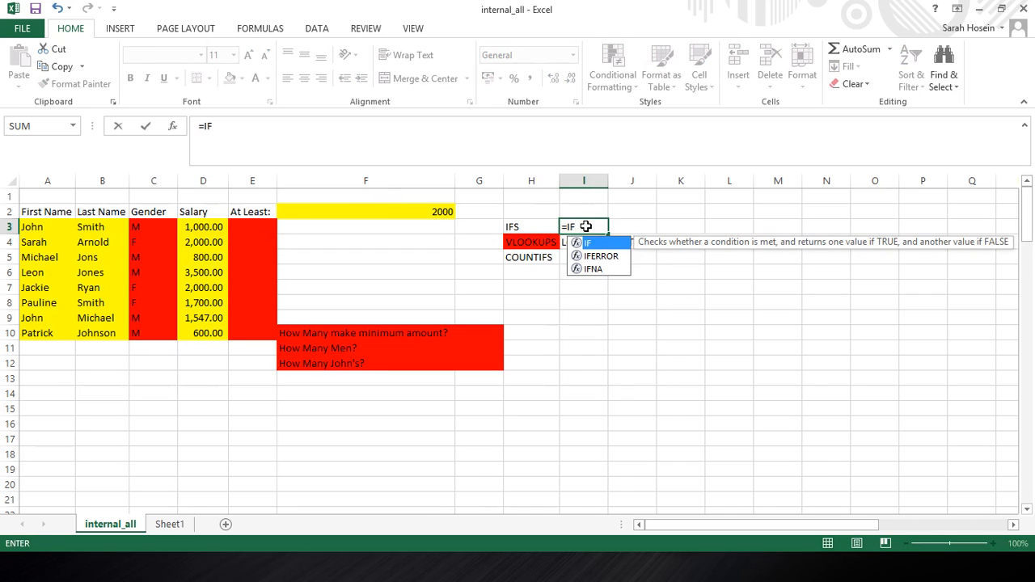
type("(")
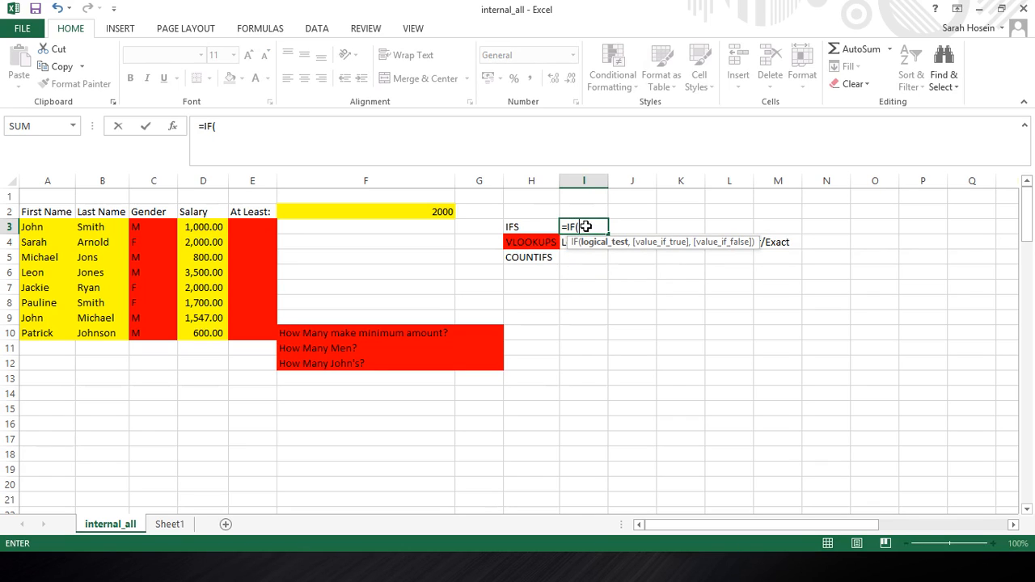
key("BackSpace")
key("BackSpace")
key("BackSpace")
key("BackSpace")
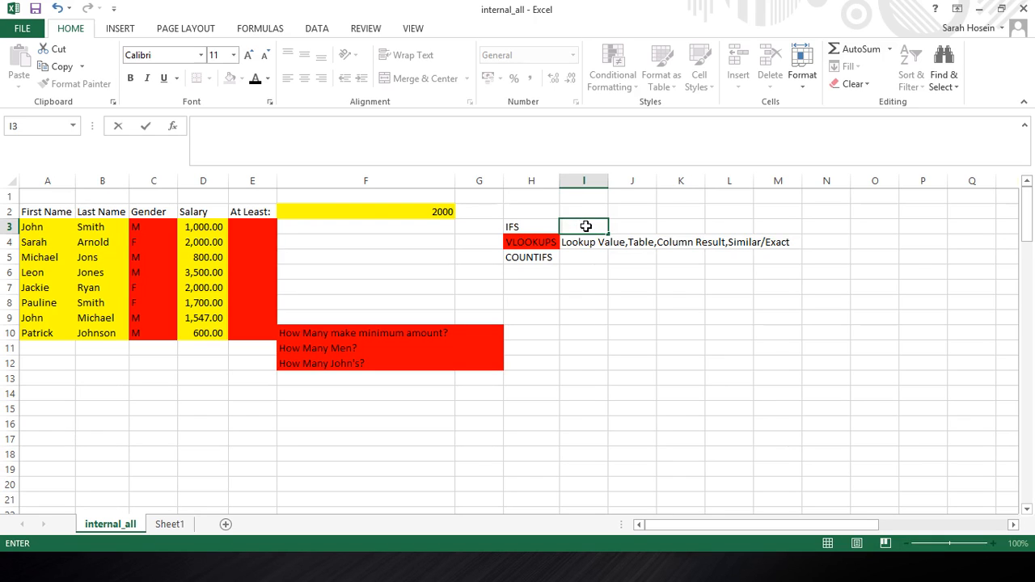
- Write the note "Scenario,What if true, what if fule" in I3 beside the IFS label
type("sCENARIO")
key("BackSpace")
key("BackSpace")
key("BackSpace")
key("BackSpace")
key("BackSpace")
key("BackSpace")
key("BackSpace")
key("BackSpace")
type("Scenario,T")
key("BackSpace")
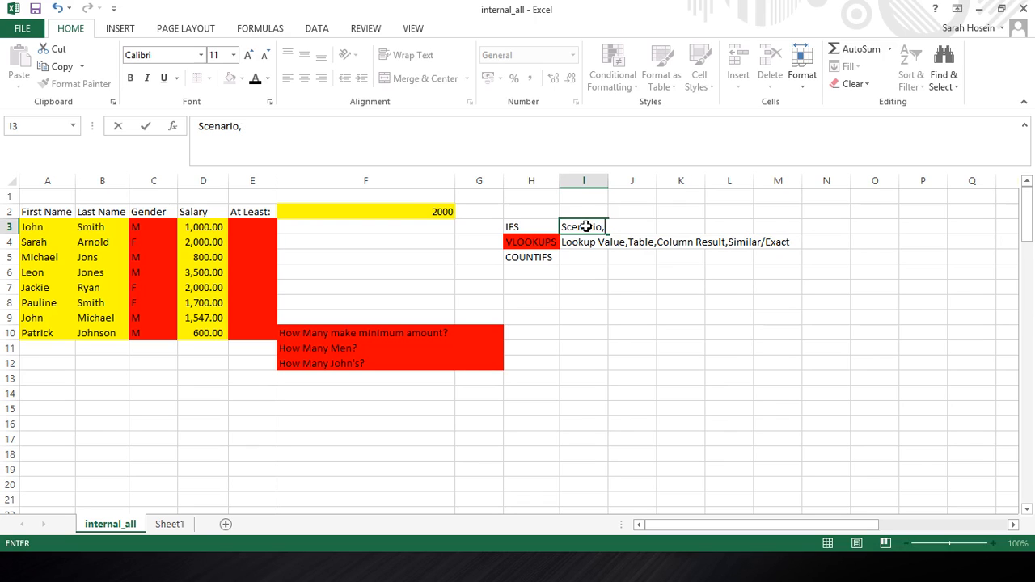
type("What if true, what if fule")
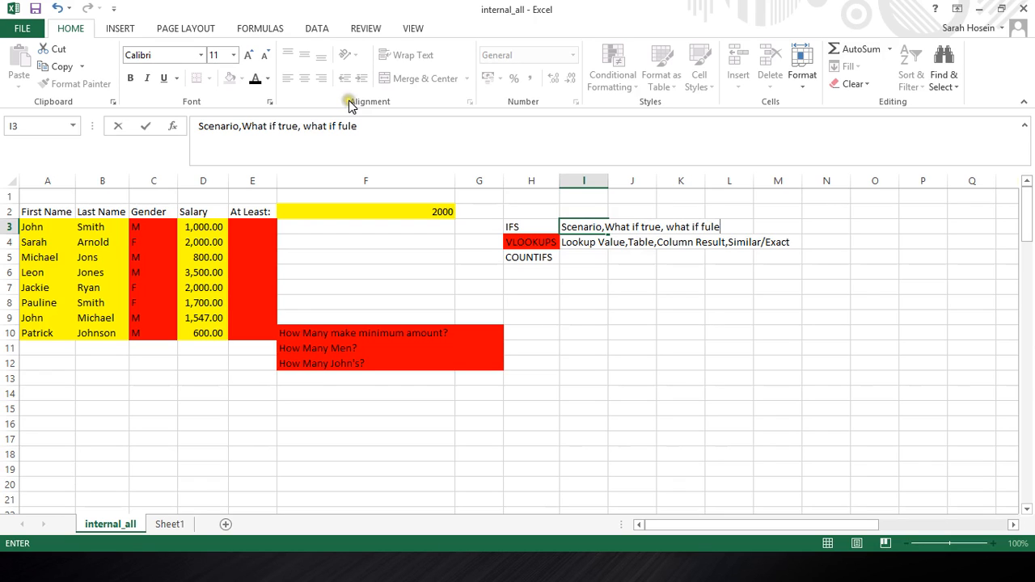
- Insert "(what are we testing)" after the word Scenario in the I3 note and commit the entry
left_click(239, 128)
type("(what are we te")
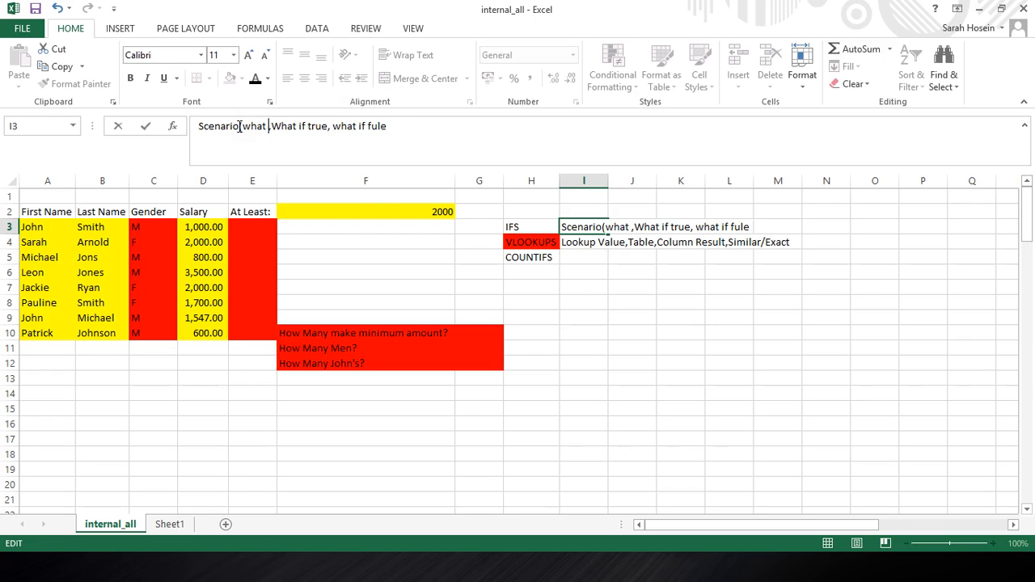
type("sting")
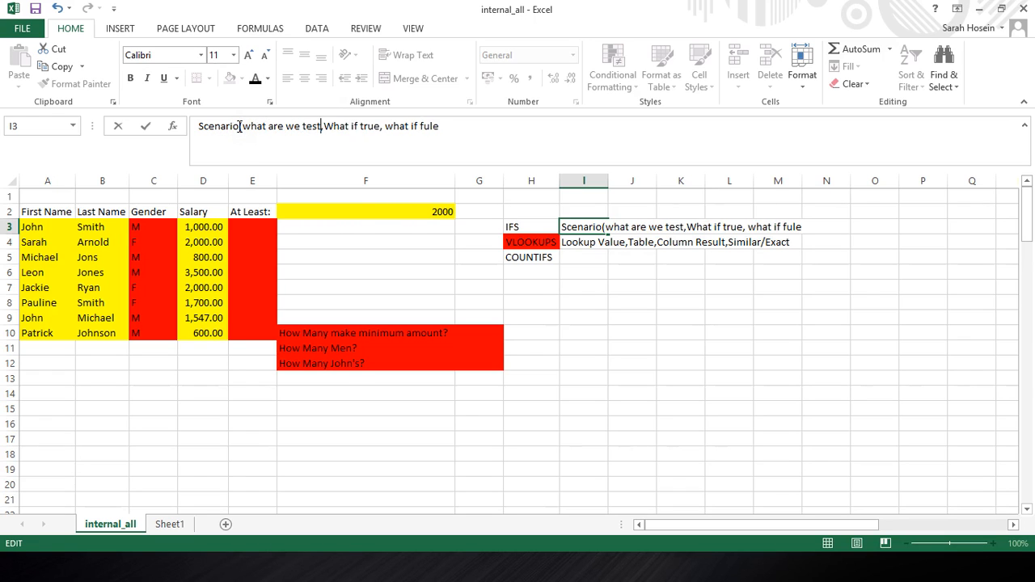
type(")")
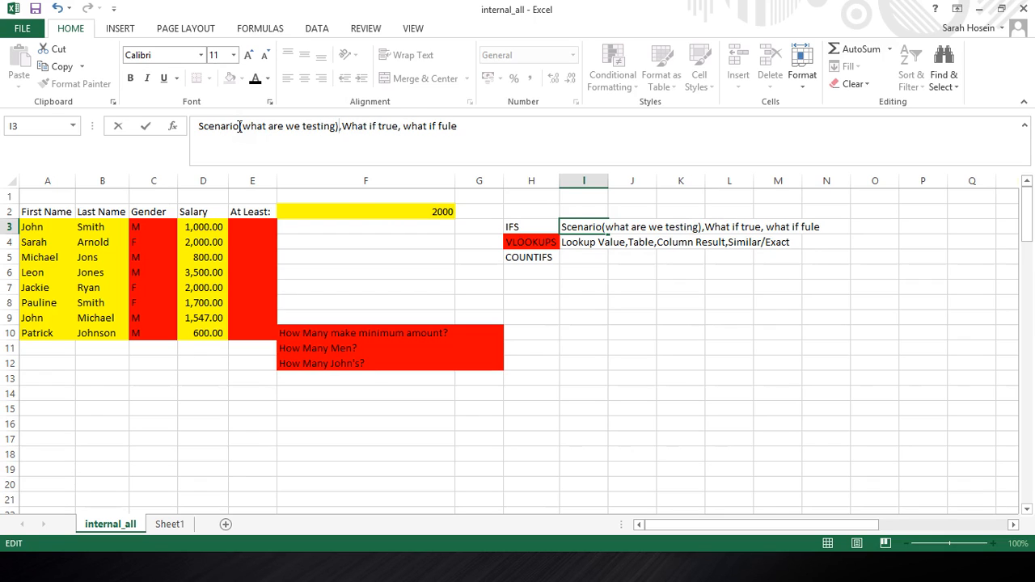
key("Return")
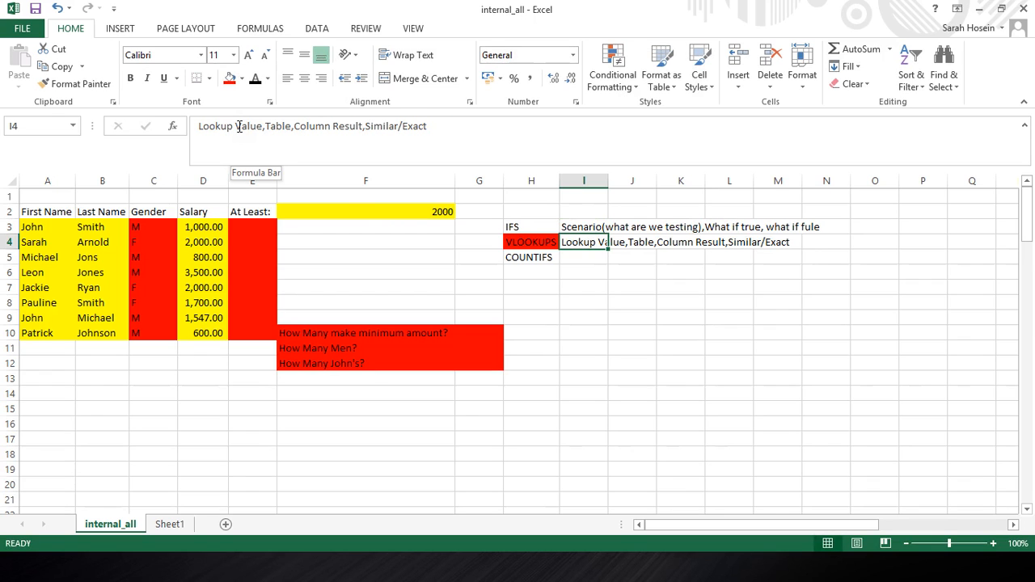
- Begin an IF formula in E3 that tests whether the salary in D3 is less than F2
left_click(248, 226)
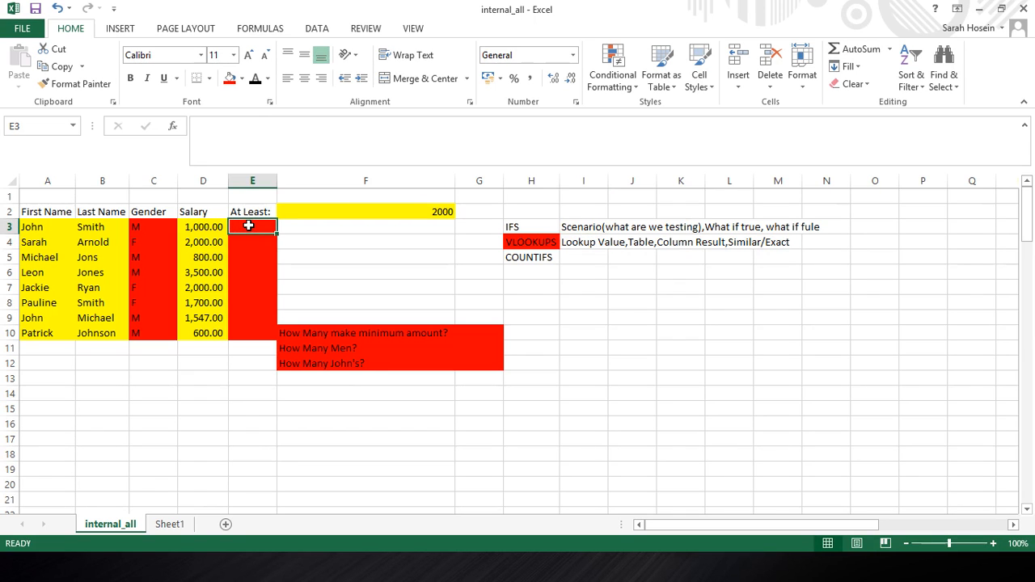
type("=IF")
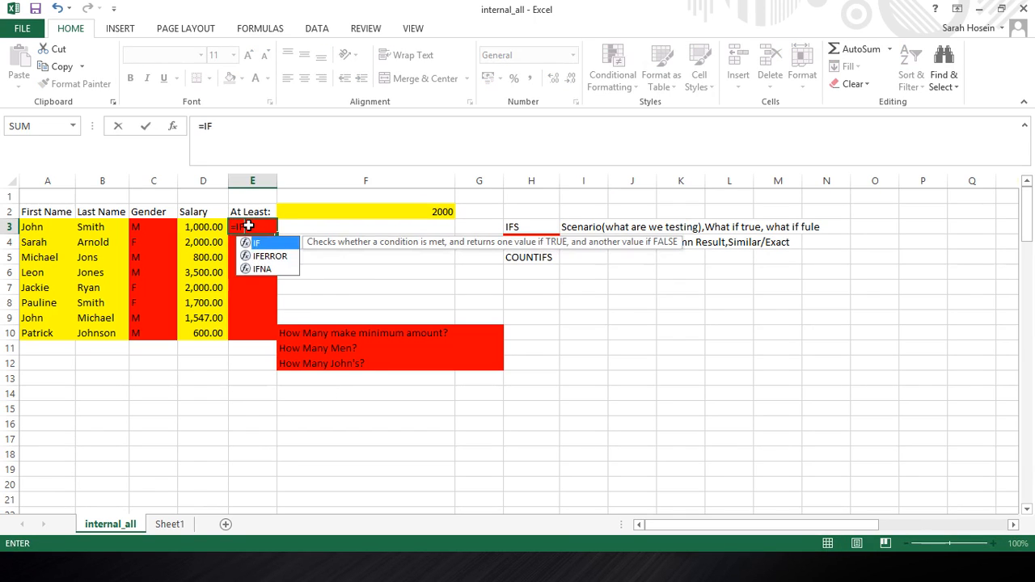
type("(")
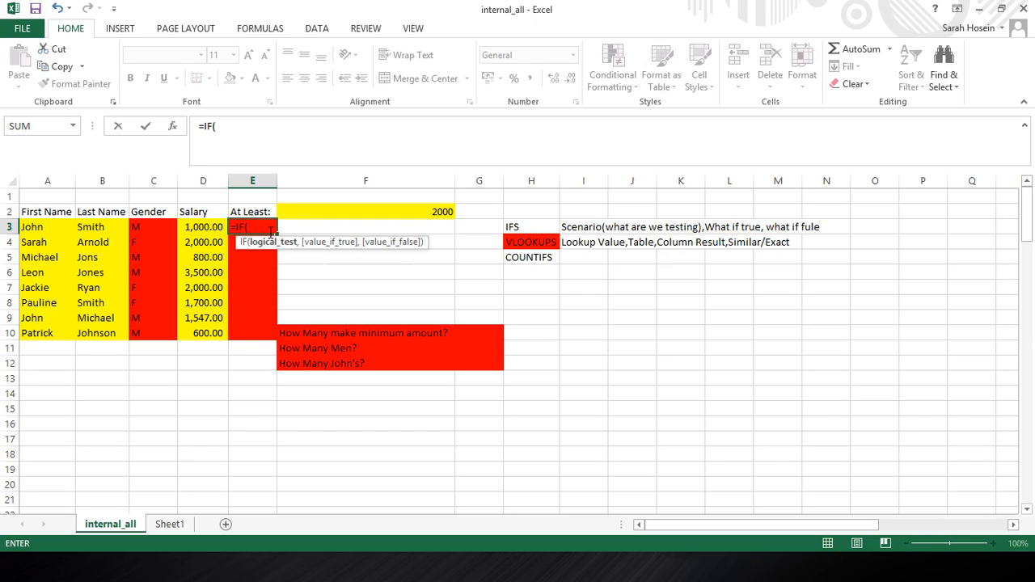
left_click(200, 227)
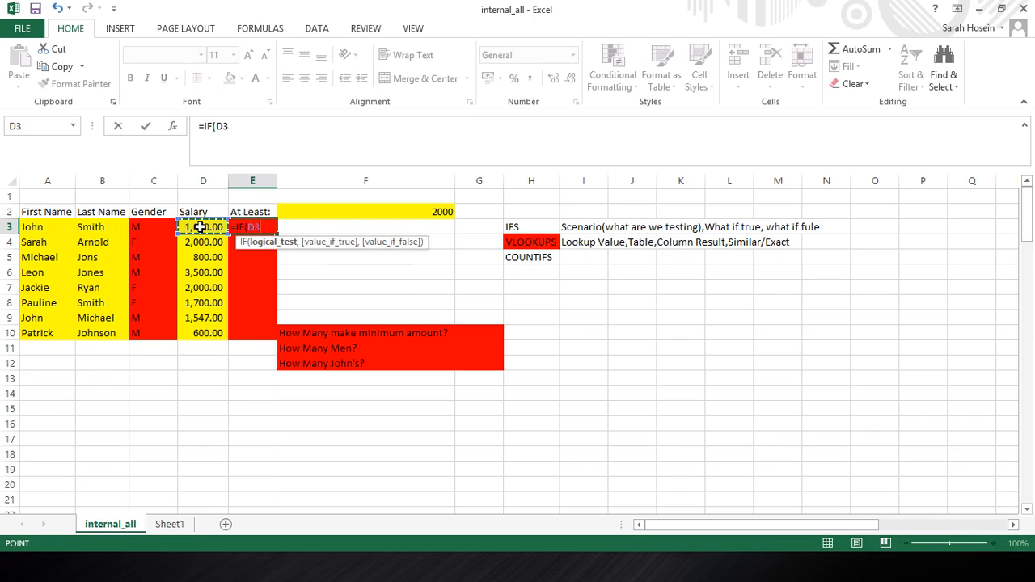
type("<")
left_click(350, 209)
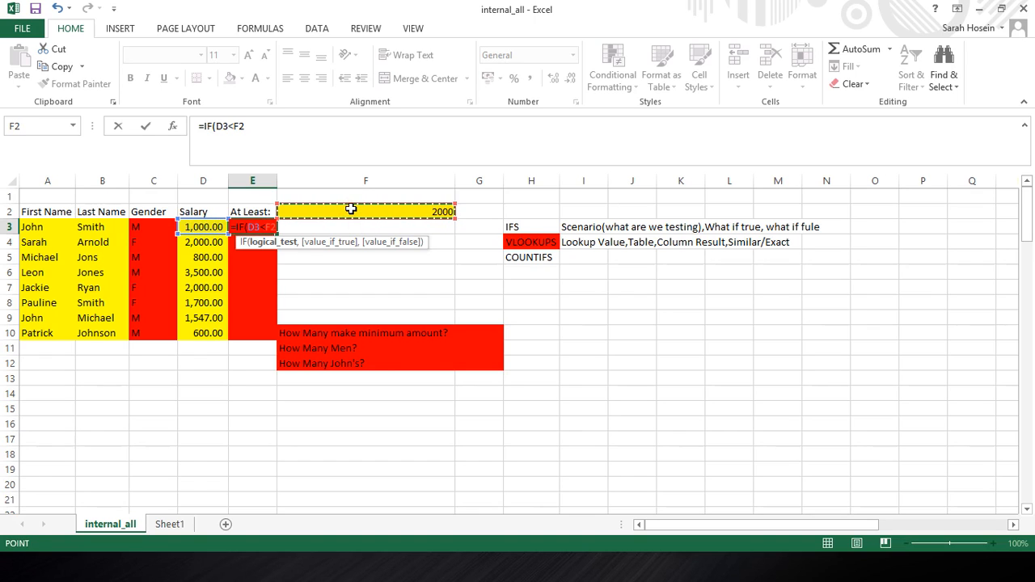
type(",")
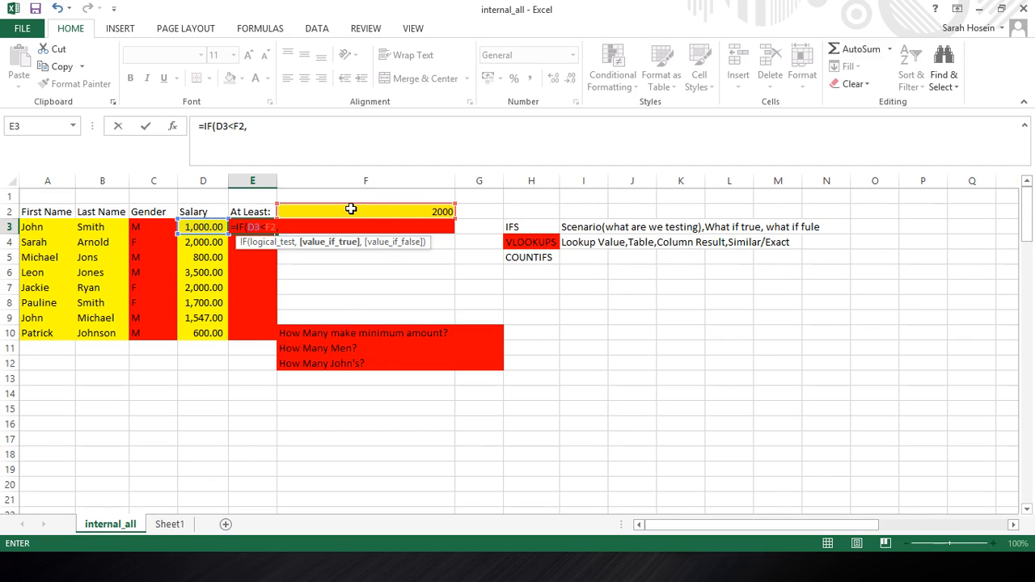
- Give the E3 IF formula "YES" as the value if true and "NO" as the value if false
type("yes")
key("BackSpace")
key("BackSpace")
key("BackSpace")
type("YES")
left_click(250, 126)
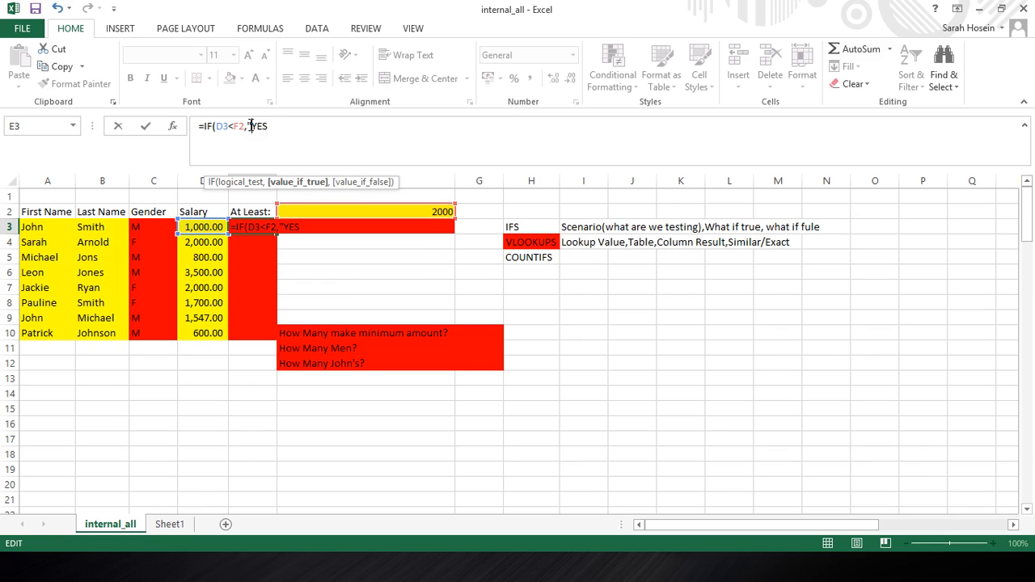
type("\"")
left_click(270, 126)
type("\",")
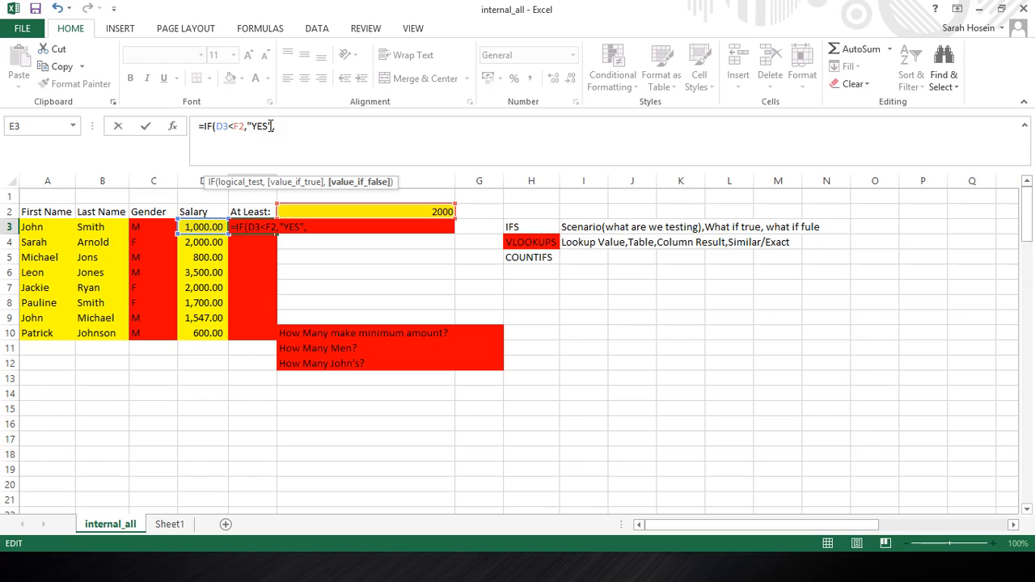
type("\"NO\"")
- Change the comparison in the E3 formula to greater than, close it as =IF(D3>F2,"YES","NO") and commit it
left_click(233, 126)
key("BackSpace")
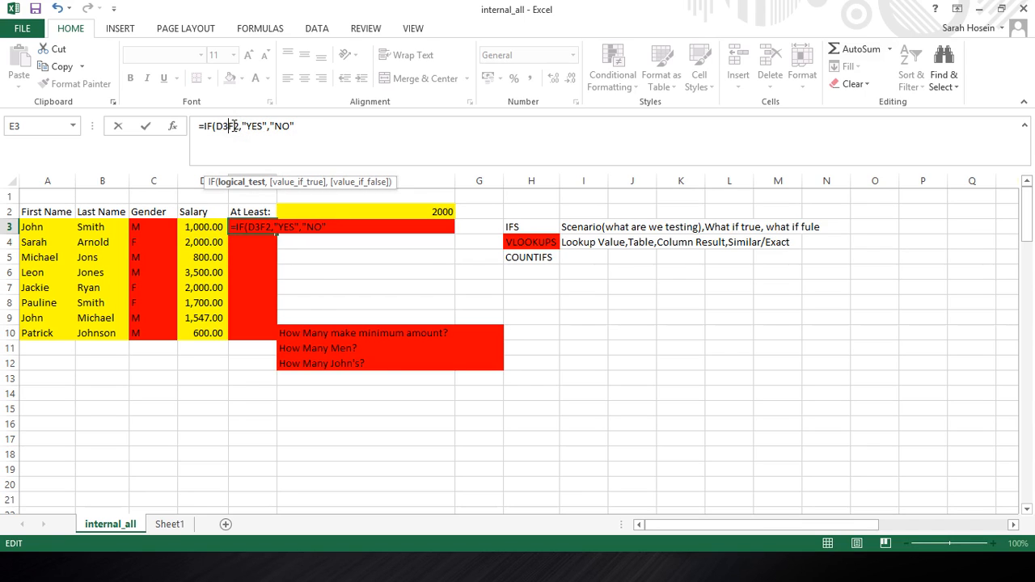
type(">")
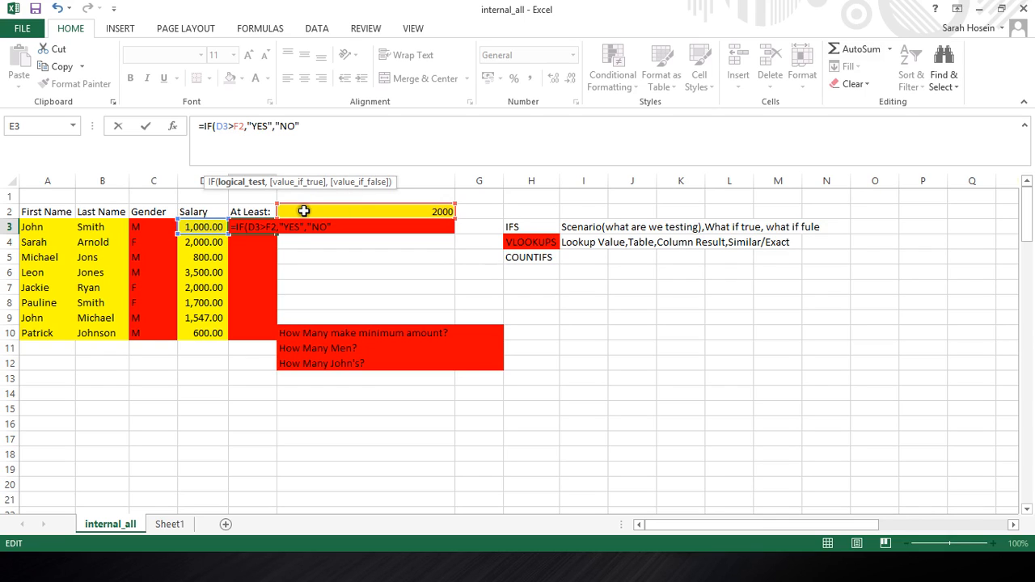
left_click(311, 127)
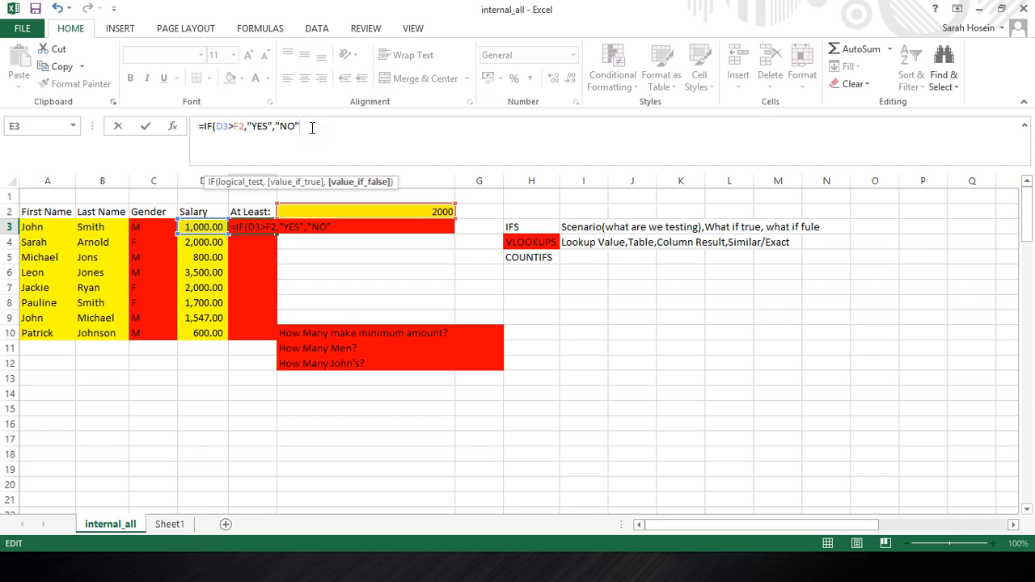
type(")")
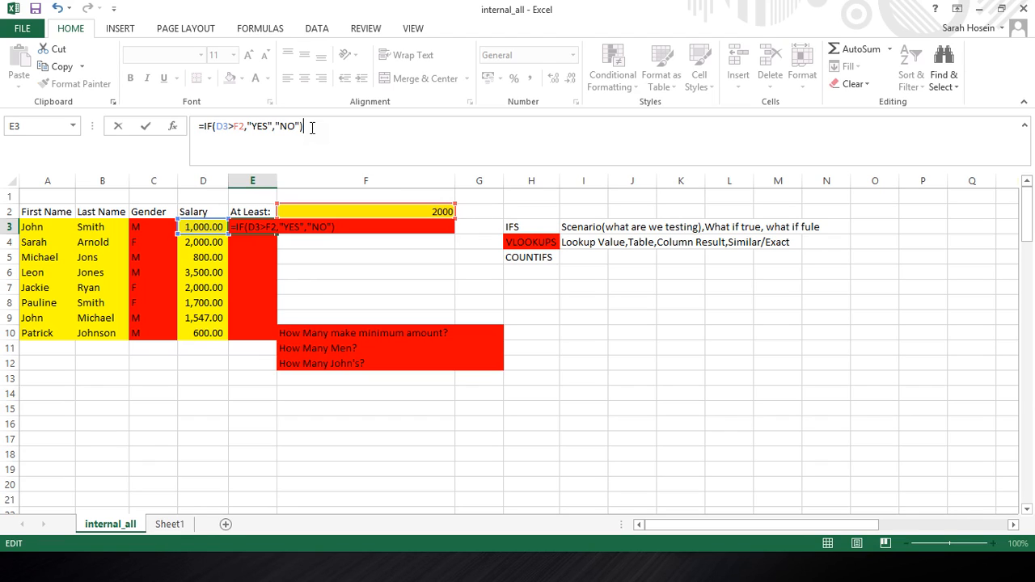
key("Return")
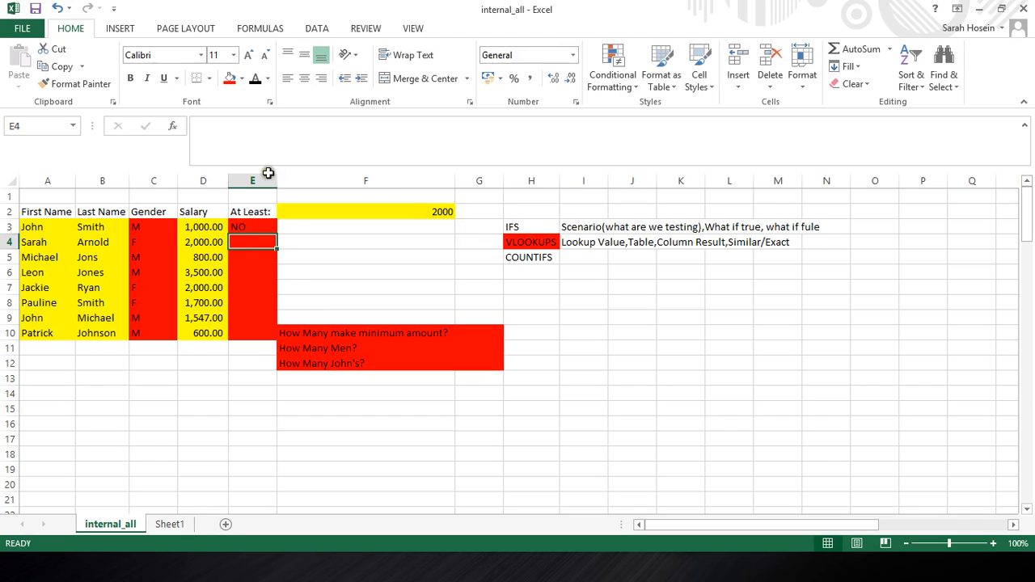
- Fill the IF formula from E3 down through E10
right_click(247, 213)
left_click(241, 225)
right_click(243, 230)
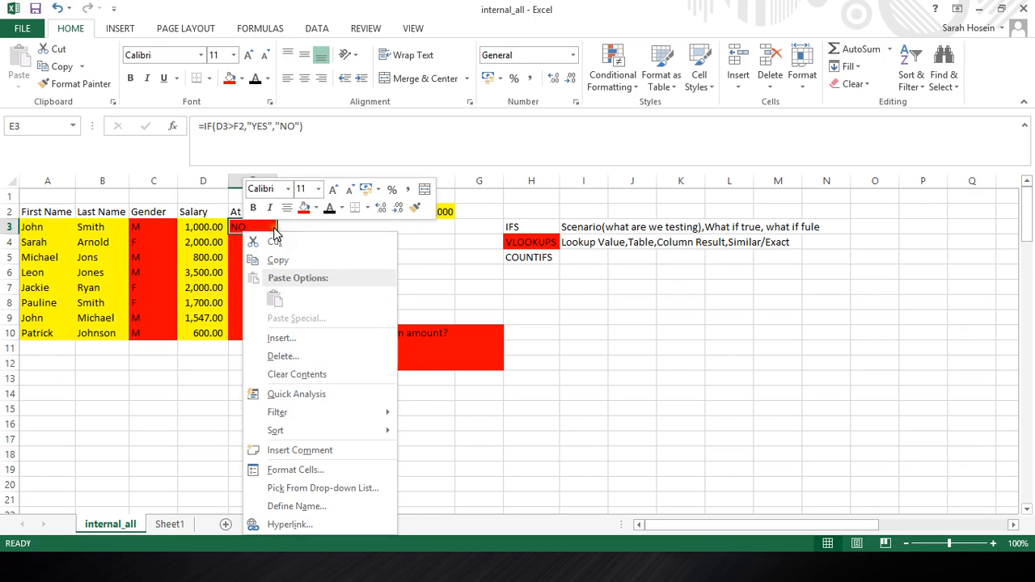
left_click(273, 228)
left_click_drag(275, 234, 278, 335)
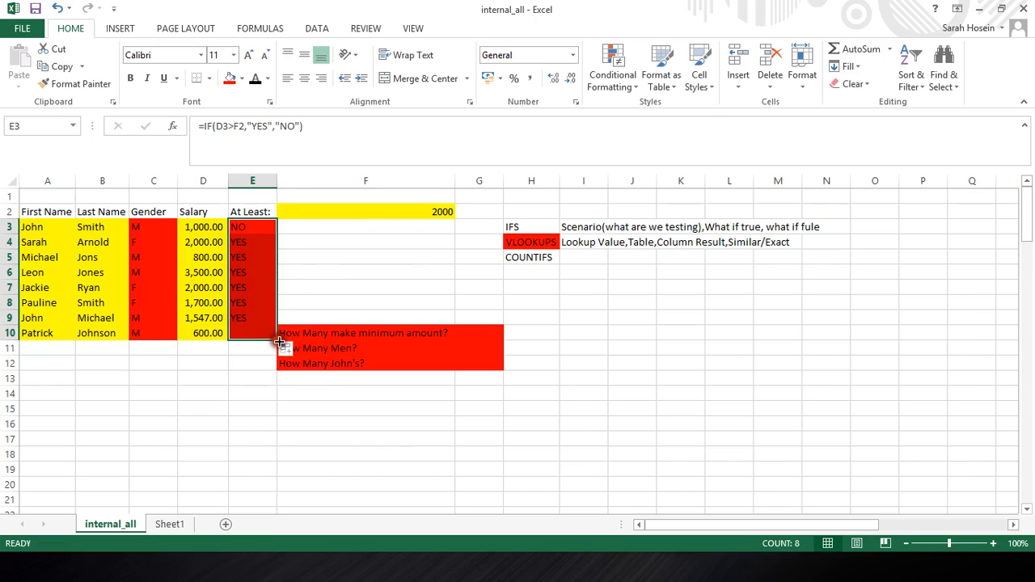
- Compare the copied formulas in E3:E5, and make the threshold reference in E3 absolute as $F$2
left_click(260, 241)
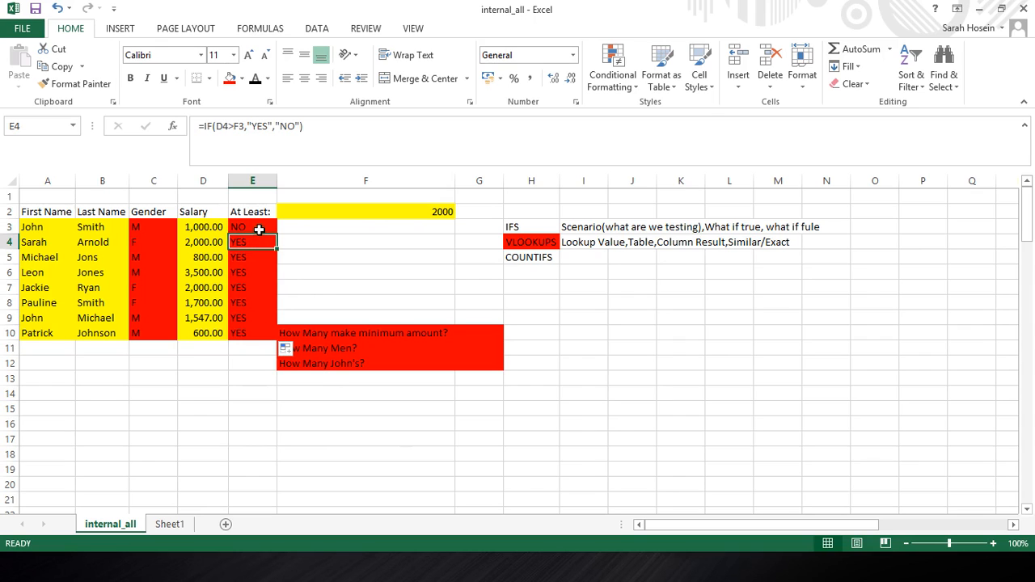
left_click(257, 227)
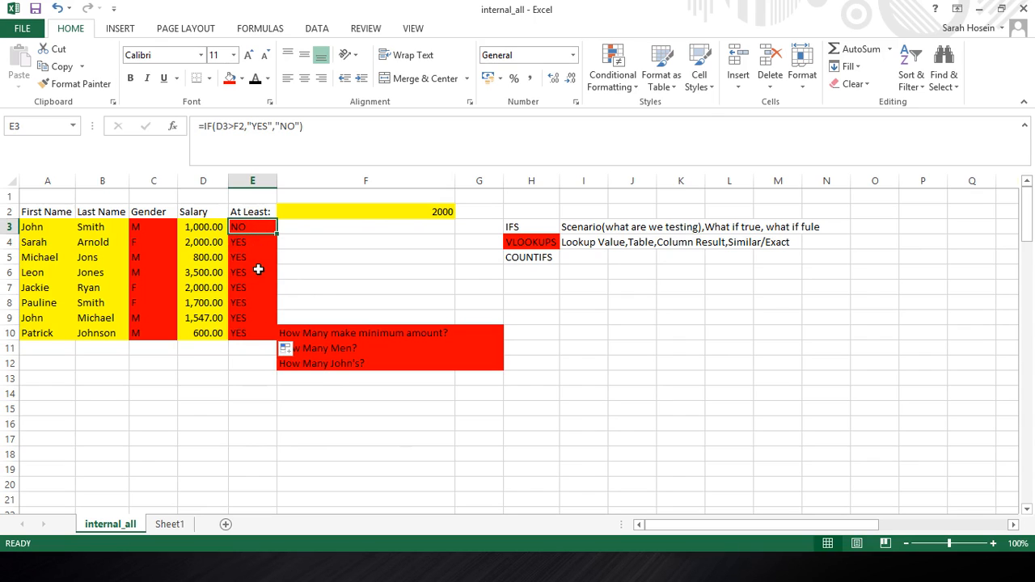
left_click(252, 259)
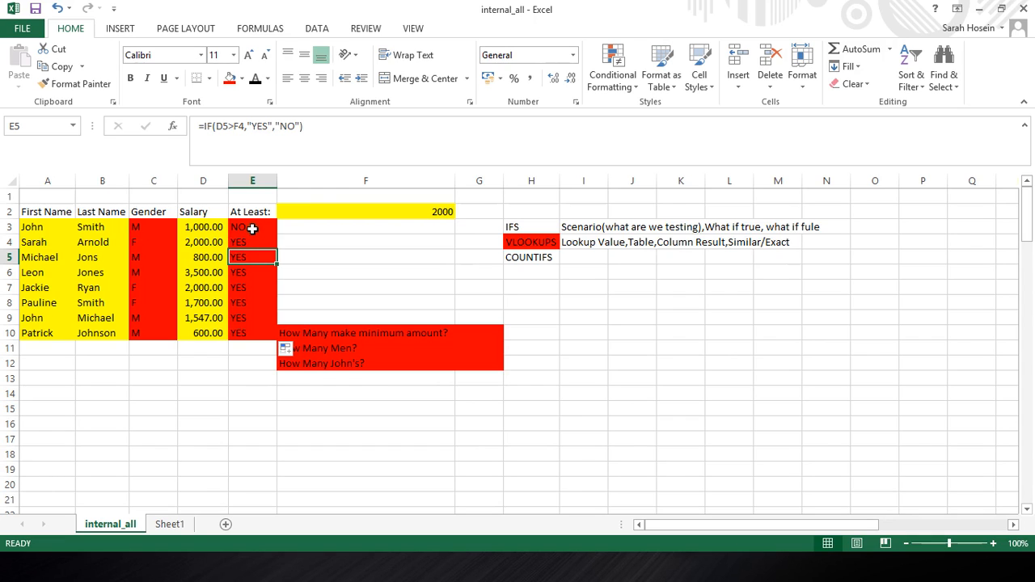
left_click(252, 228)
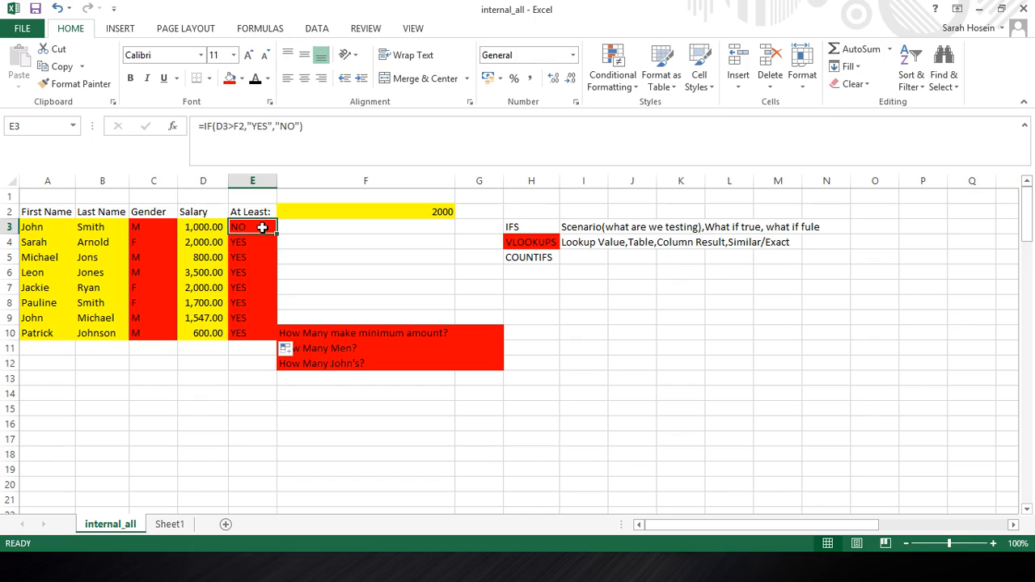
double_click(262, 227)
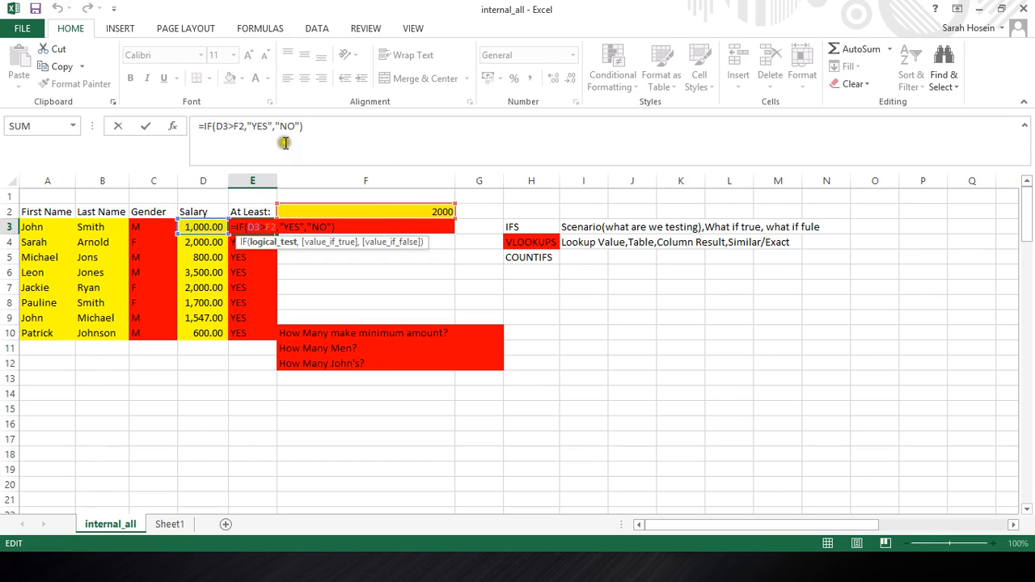
left_click(239, 127)
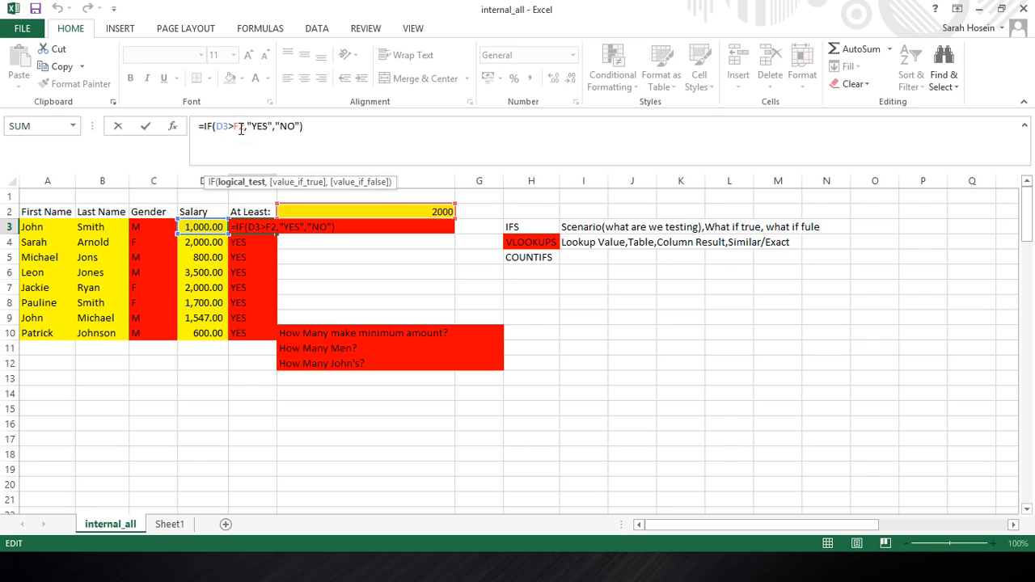
key("F4")
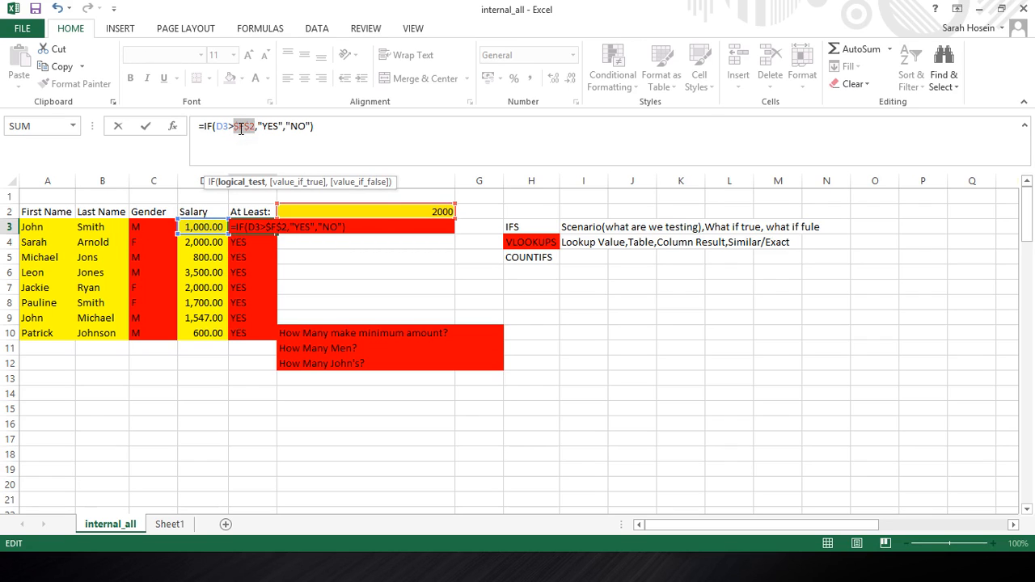
key("Return")
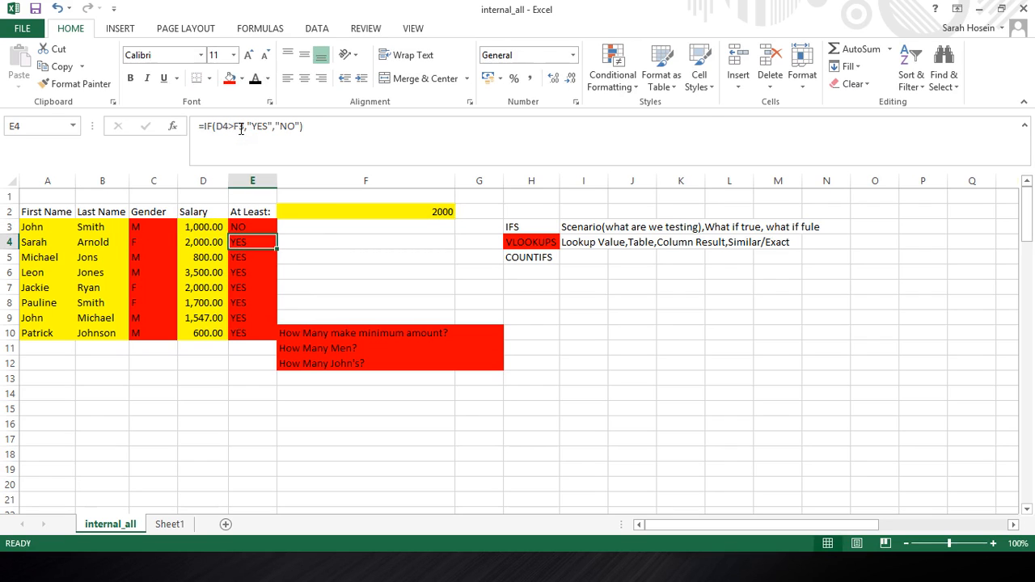
- Copy the E3 formula with the absolute $F$2 reference down the At Least column to E10
right_click(259, 228)
key("Escape")
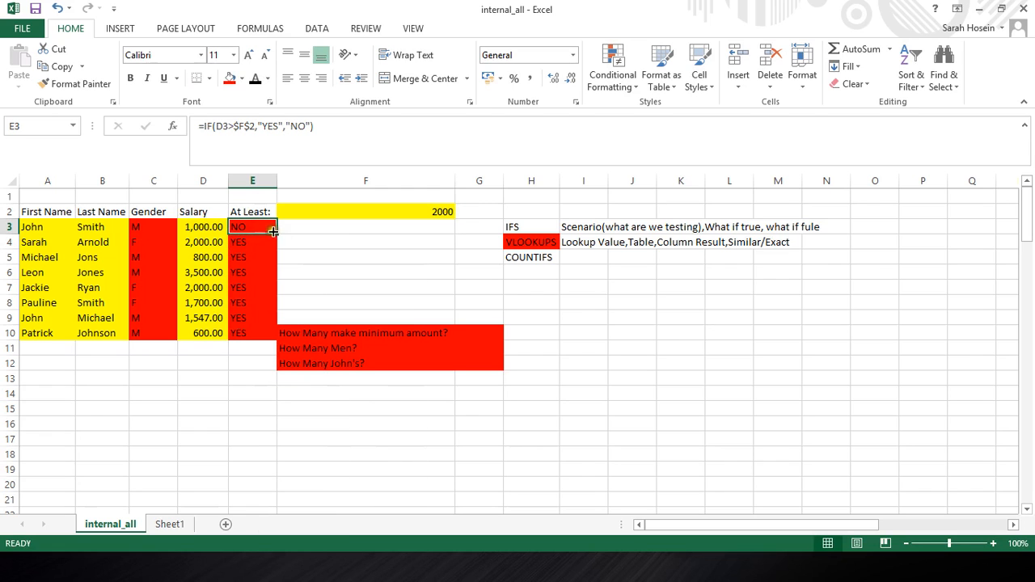
left_click_drag(274, 231, 271, 341)
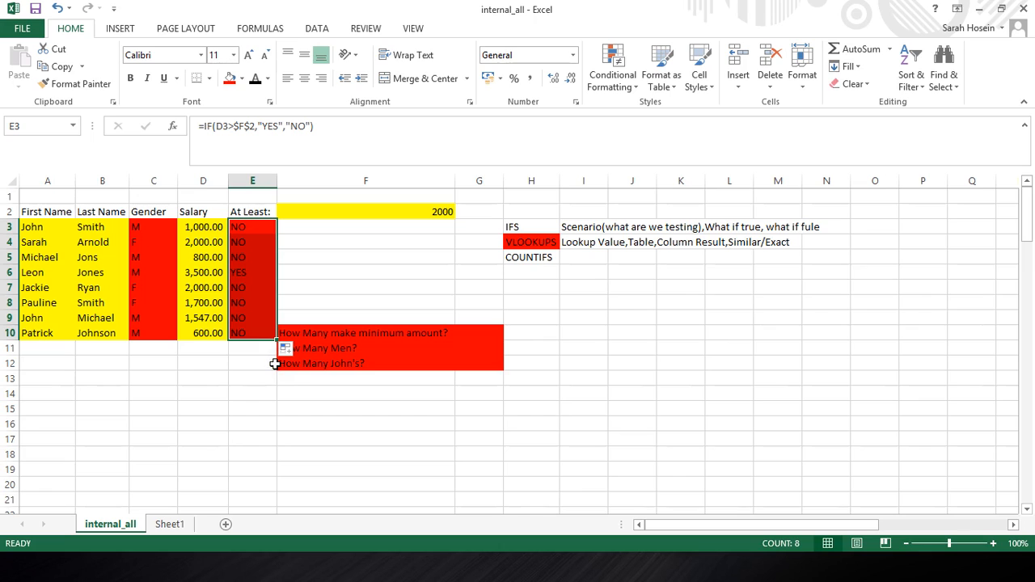
- Check the salaries in column D against the threshold in F2 and the answers in the At Least column
left_click(191, 302)
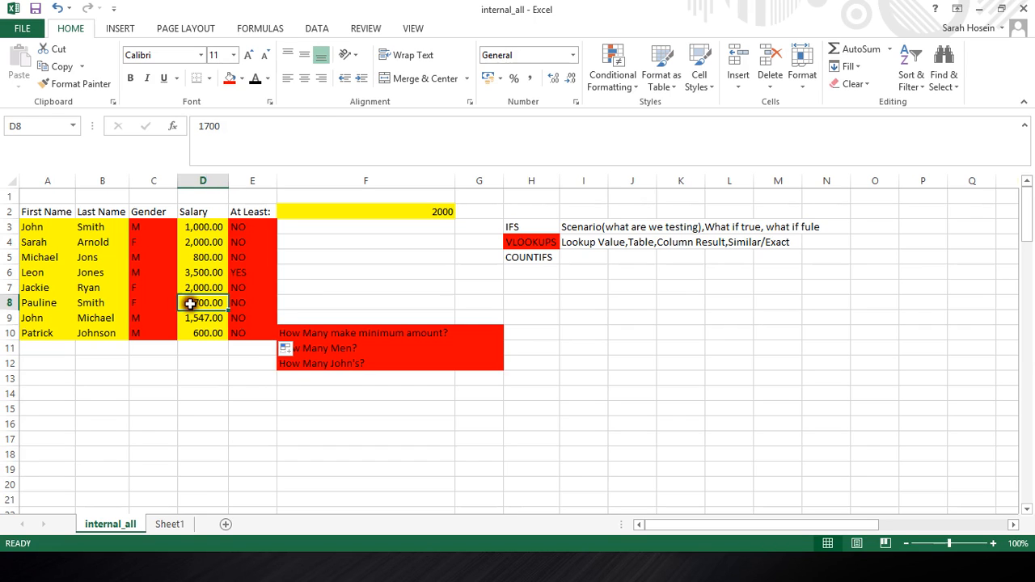
left_click(347, 215)
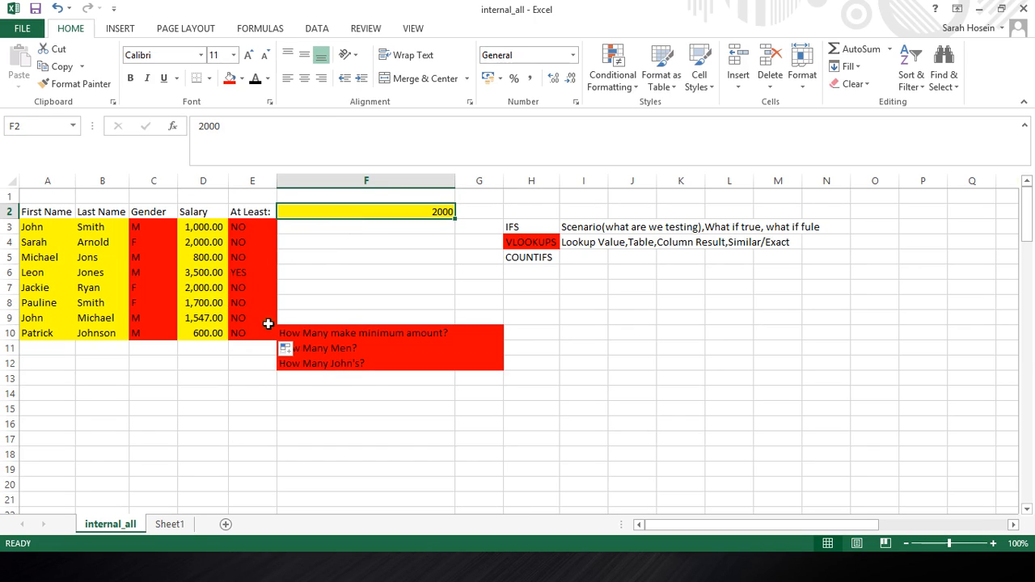
left_click(216, 320)
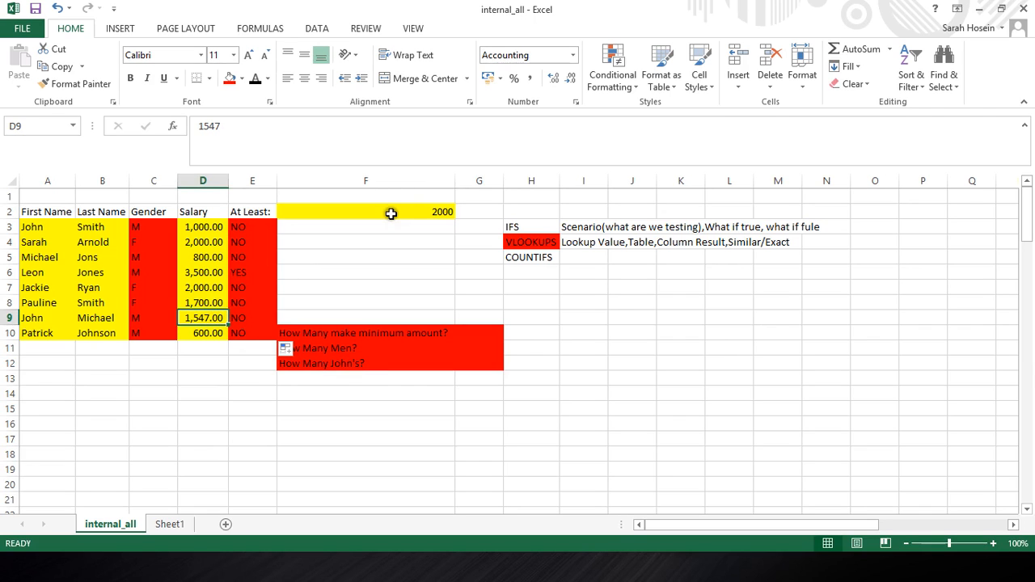
left_click_drag(393, 212, 391, 212)
left_click(213, 346)
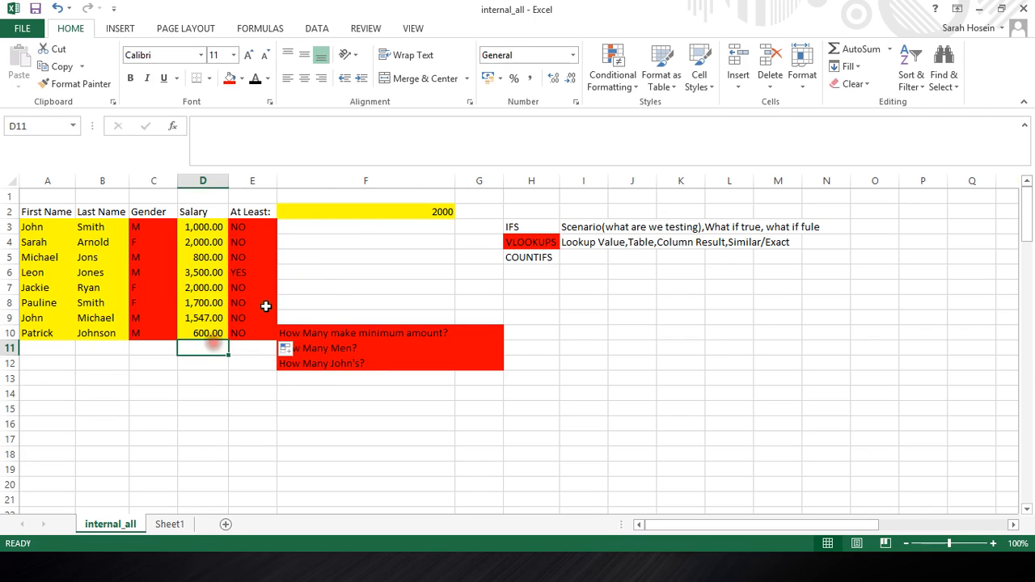
left_click(365, 198)
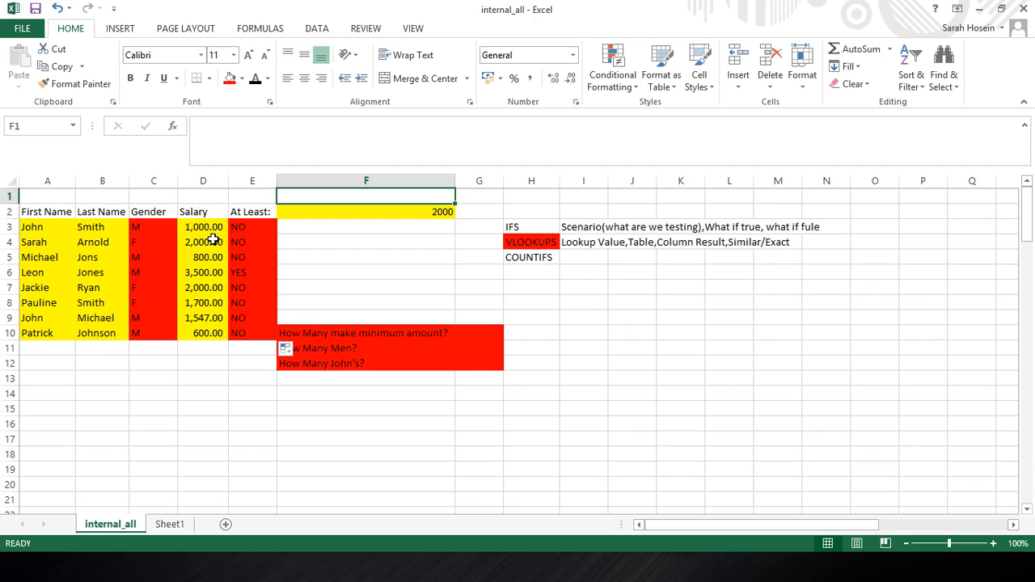
left_click(212, 240)
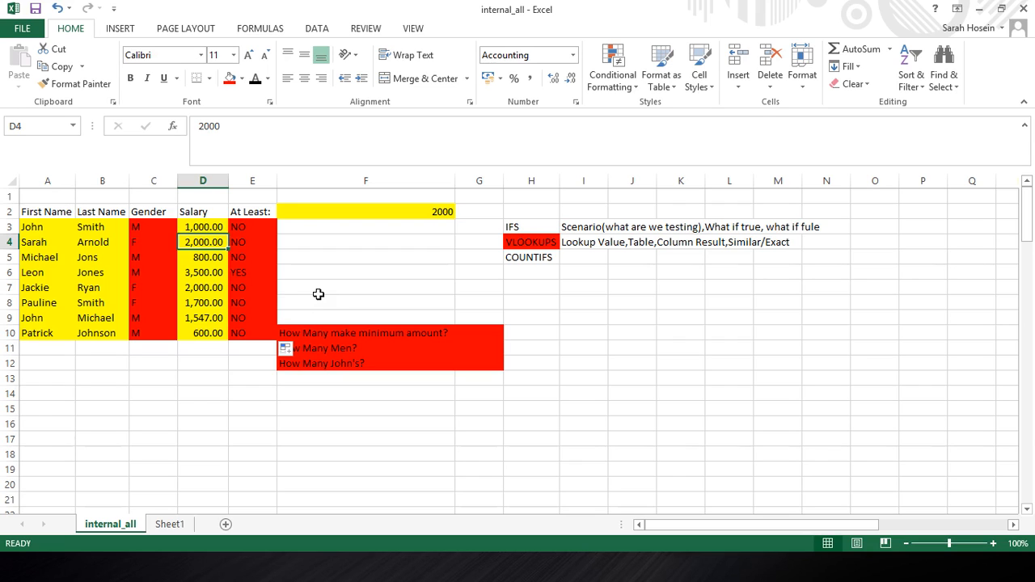
- Change the comparison in E3 to greater than or equal, giving =IF(D3>=$F$2,"YES","NO")
left_click(233, 227)
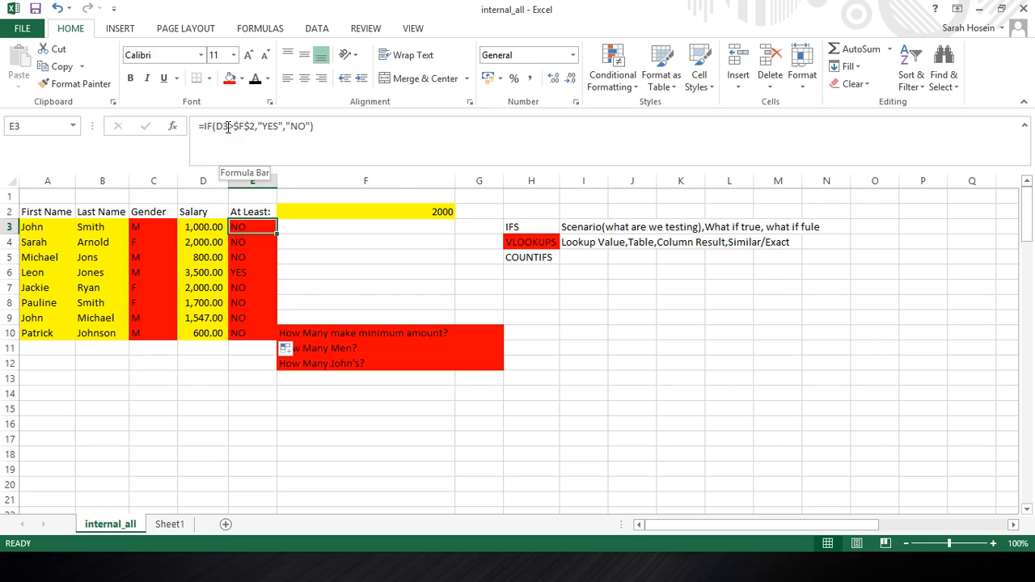
left_click(228, 127)
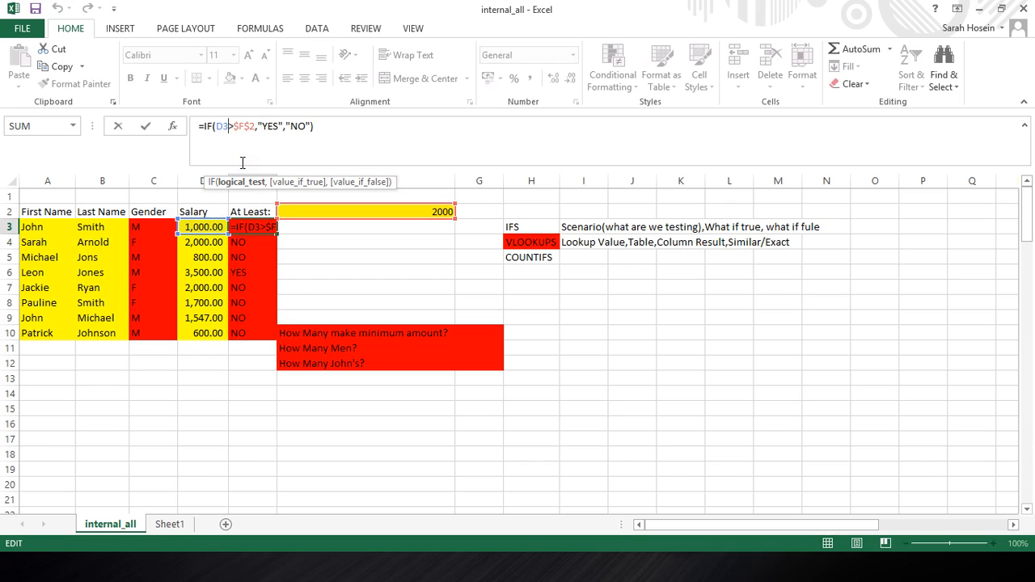
key("Right")
type("=")
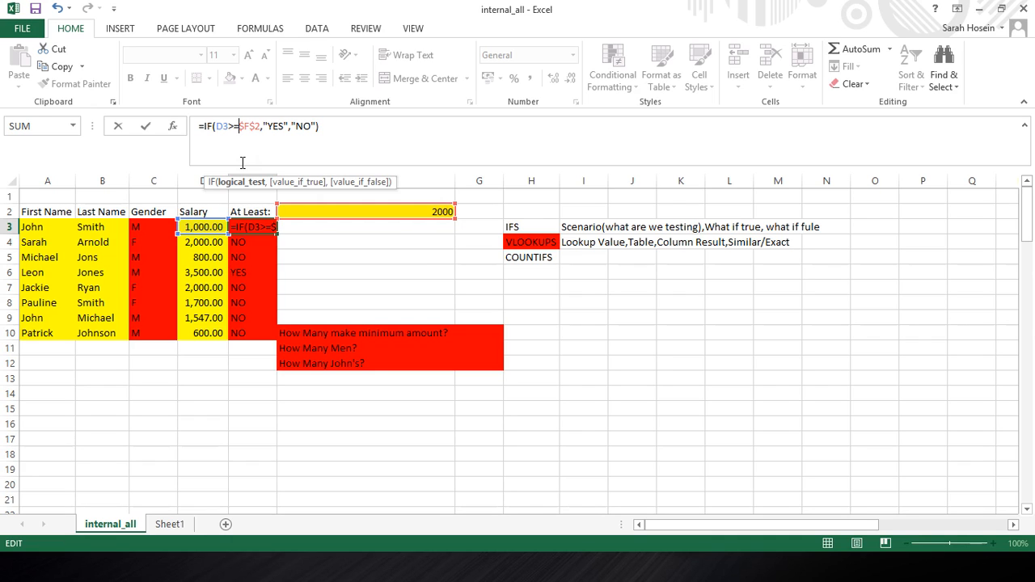
key("Return")
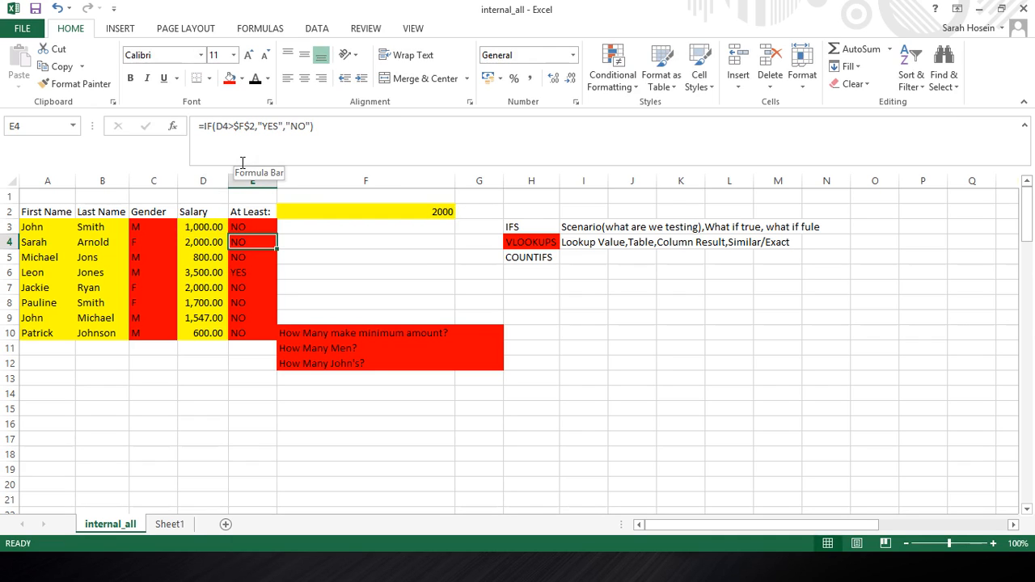
- Copy the greater-than-or-equal IF formula from E3 down the At Least column to E10
key("Down")
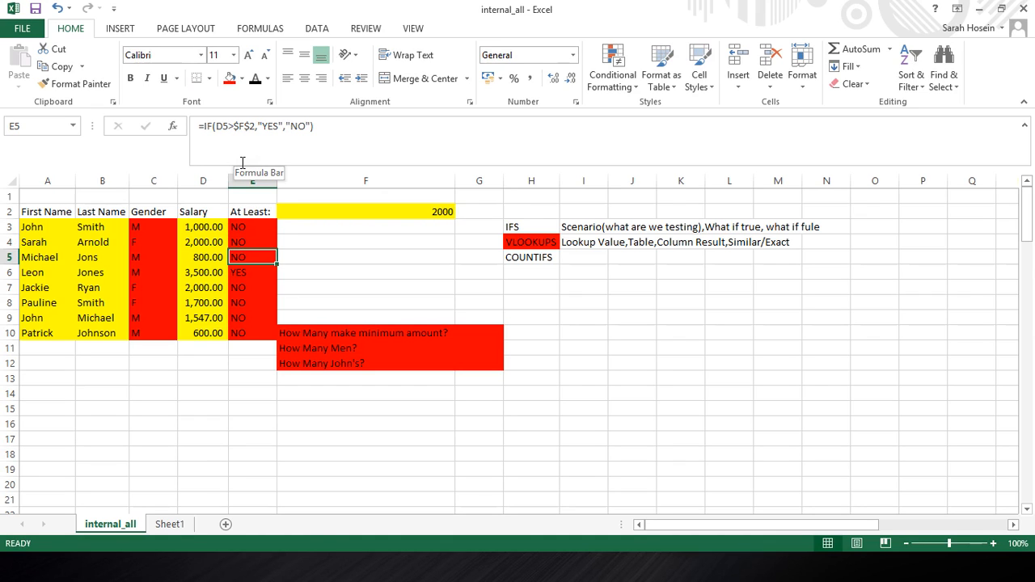
key("Up")
key("Up")
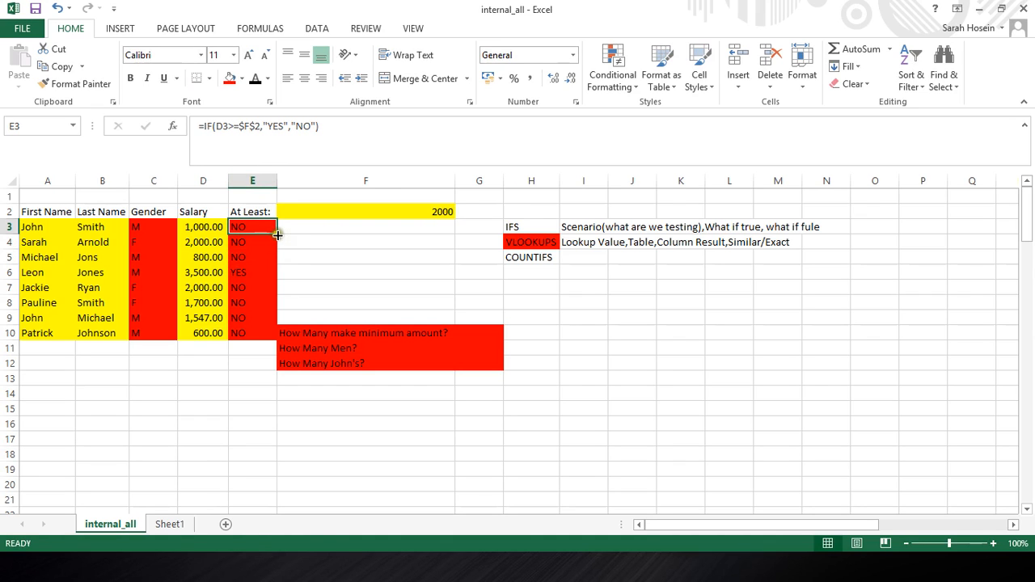
left_click_drag(277, 234, 278, 333)
left_click(240, 241)
left_click(240, 226)
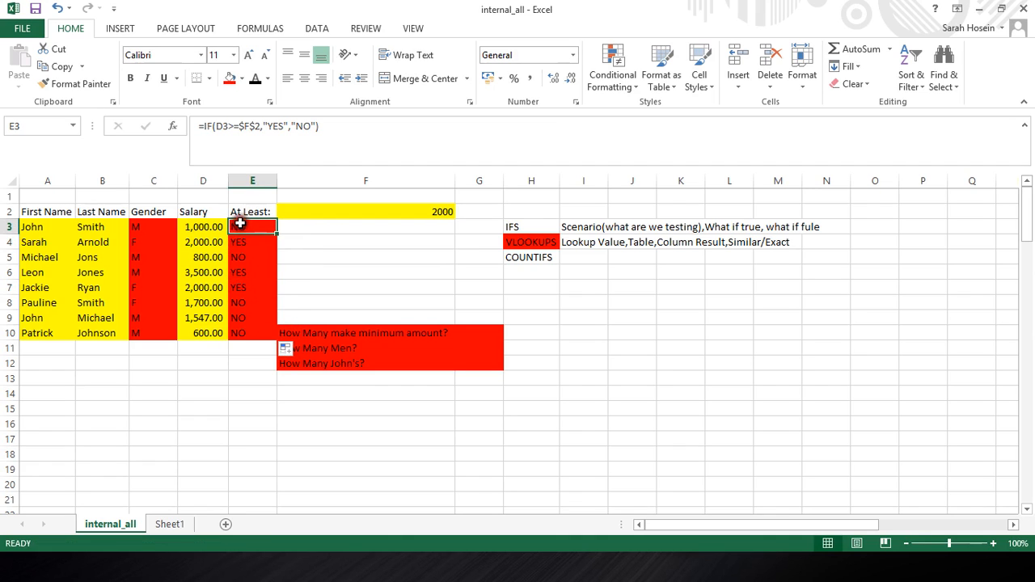
- Examine the $F$2 reference in E3's IF formula together with the threshold cell F2
left_click(240, 125)
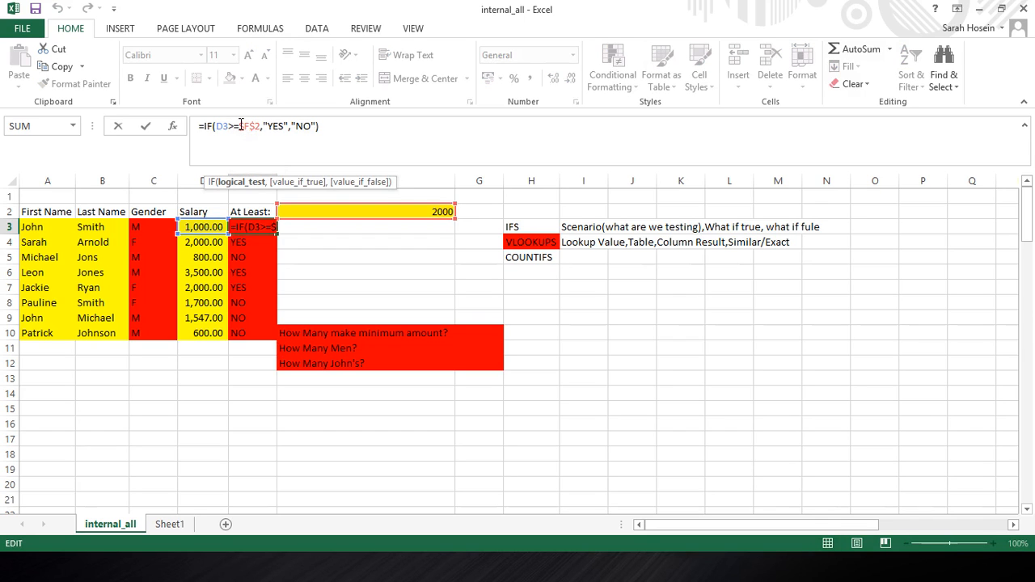
key("Return")
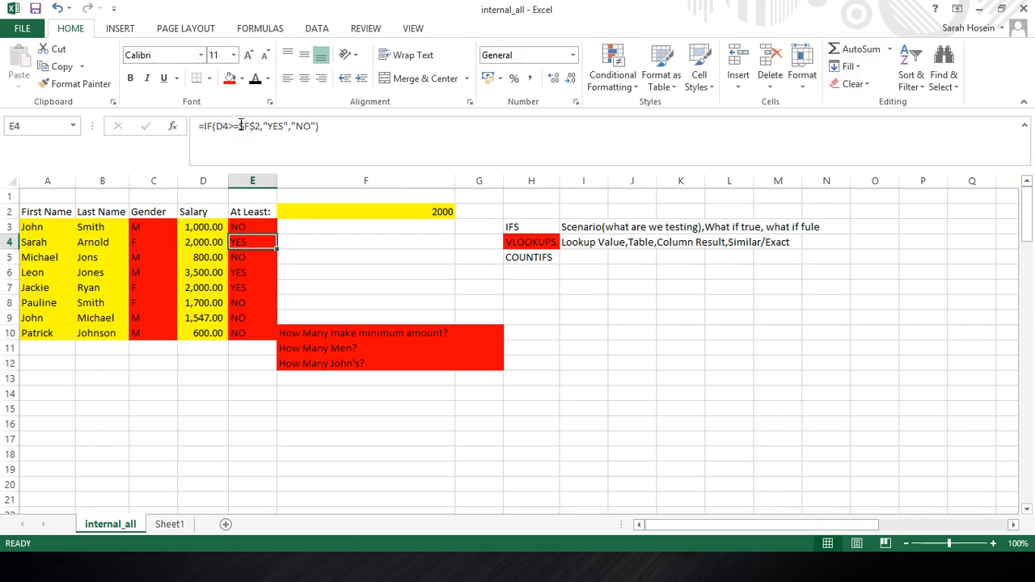
left_click(301, 212)
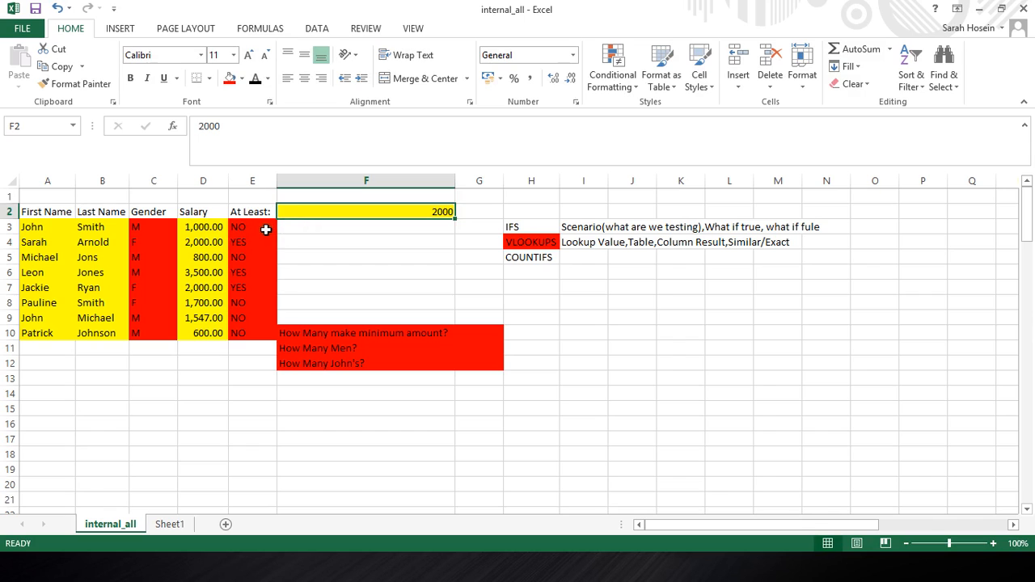
left_click(267, 226)
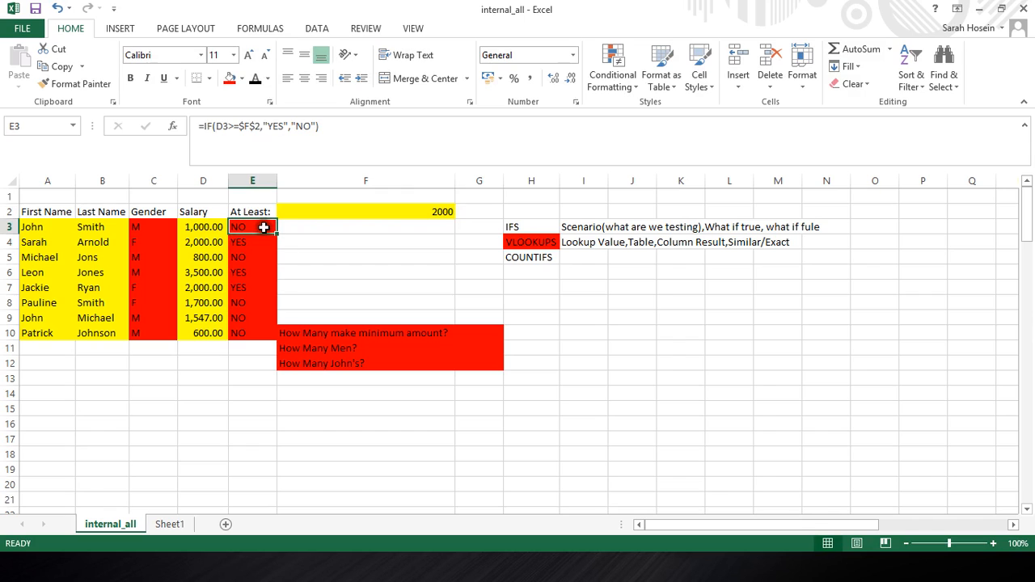
left_click(240, 127)
left_click_drag(240, 127, 259, 128)
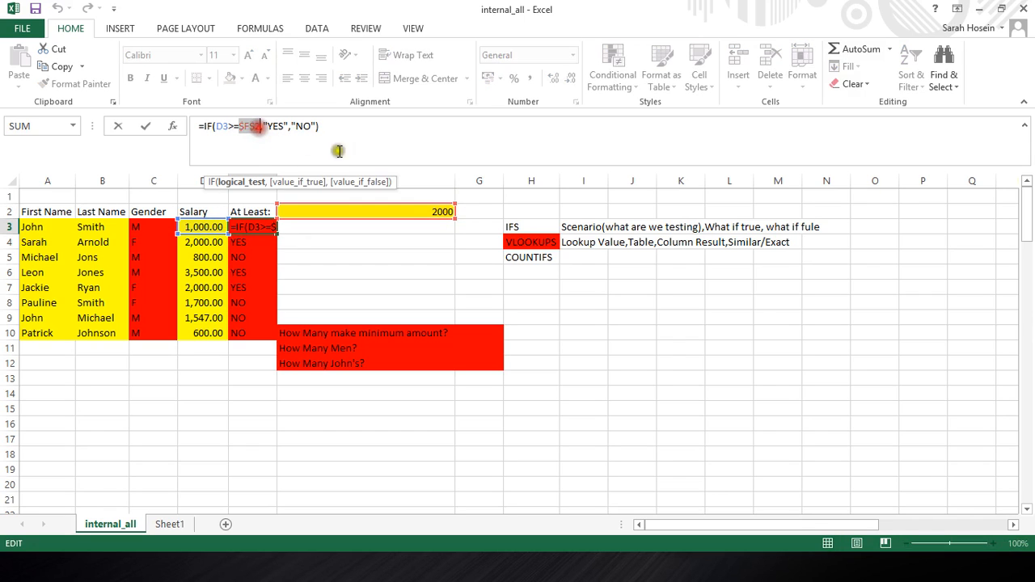
key("Return")
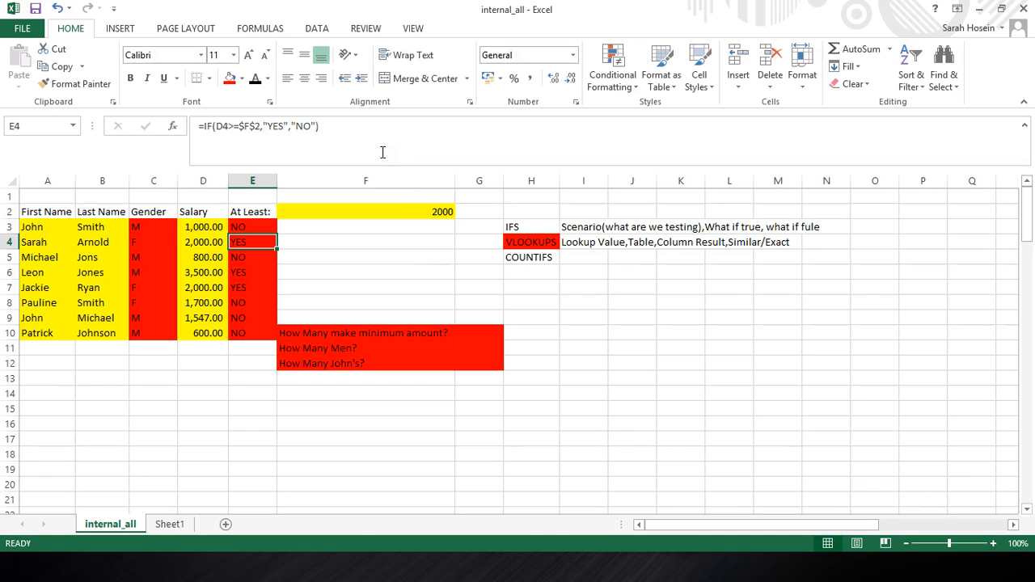
- Set the threshold in F2 to 1500 and check the answers in E8:E9 against it
left_click(374, 215)
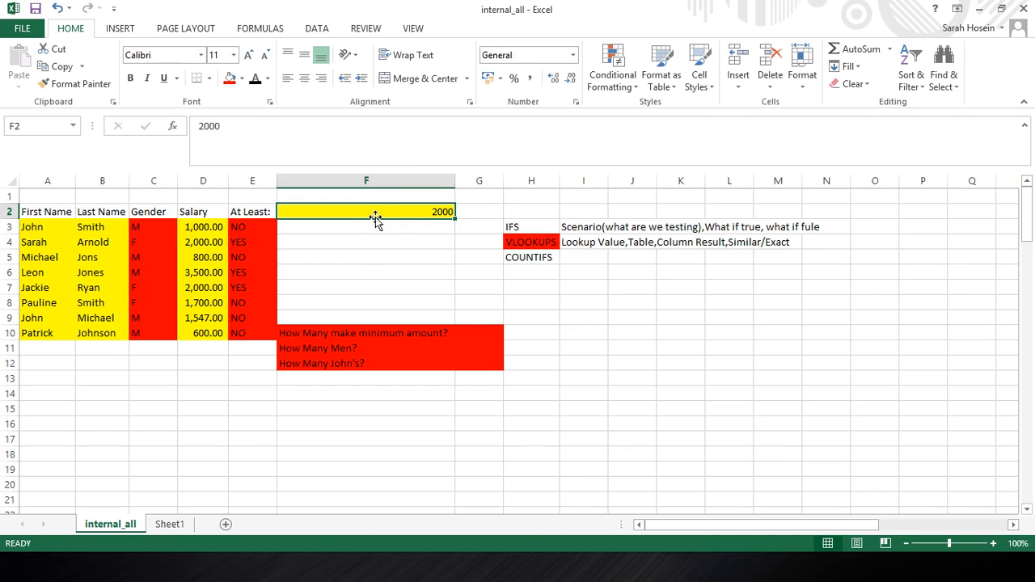
type("1002")
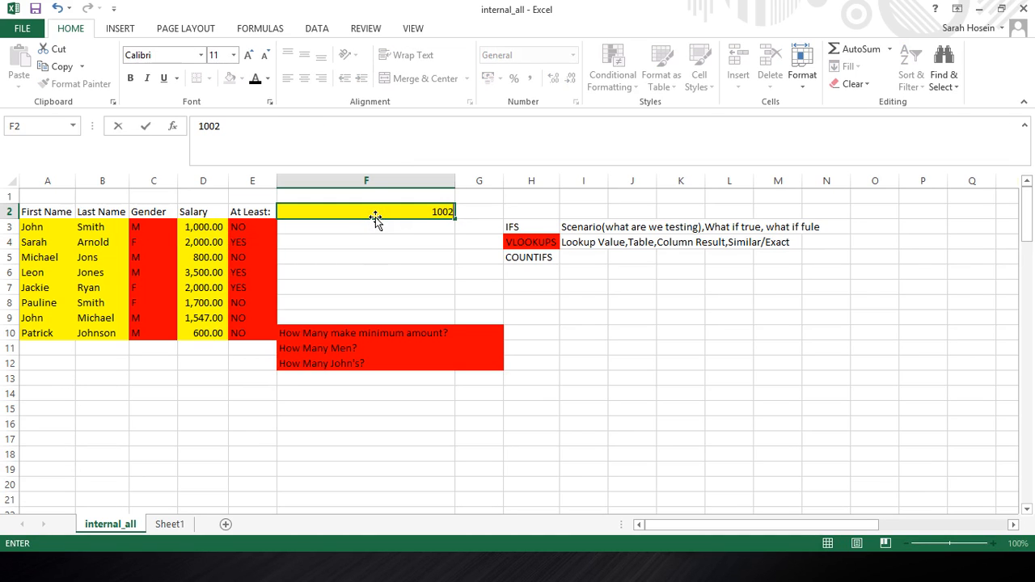
key("BackSpace")
key("BackSpace")
key("BackSpace")
key("BackSpace")
type("1500")
key("Return")
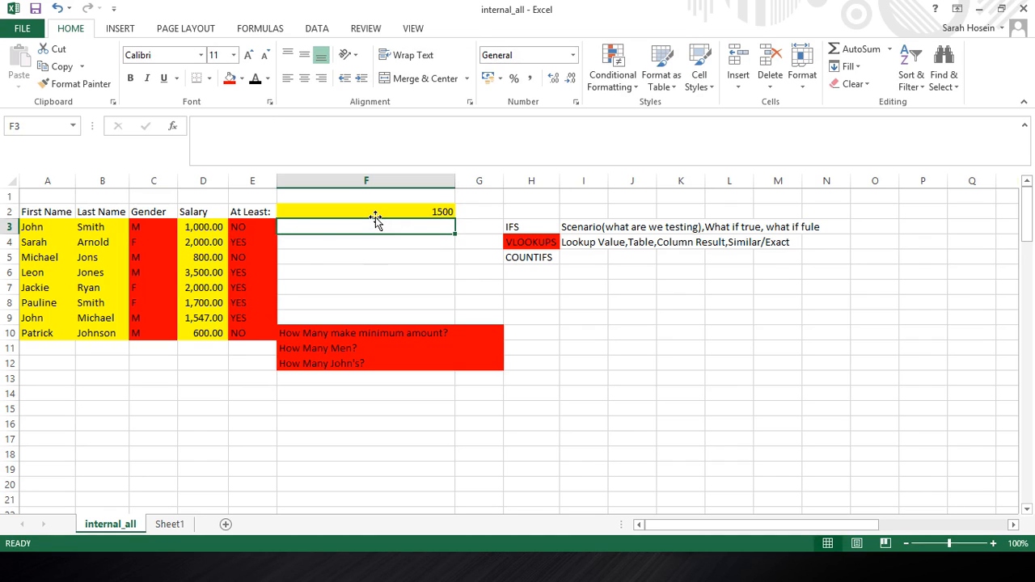
left_click_drag(269, 295, 264, 316)
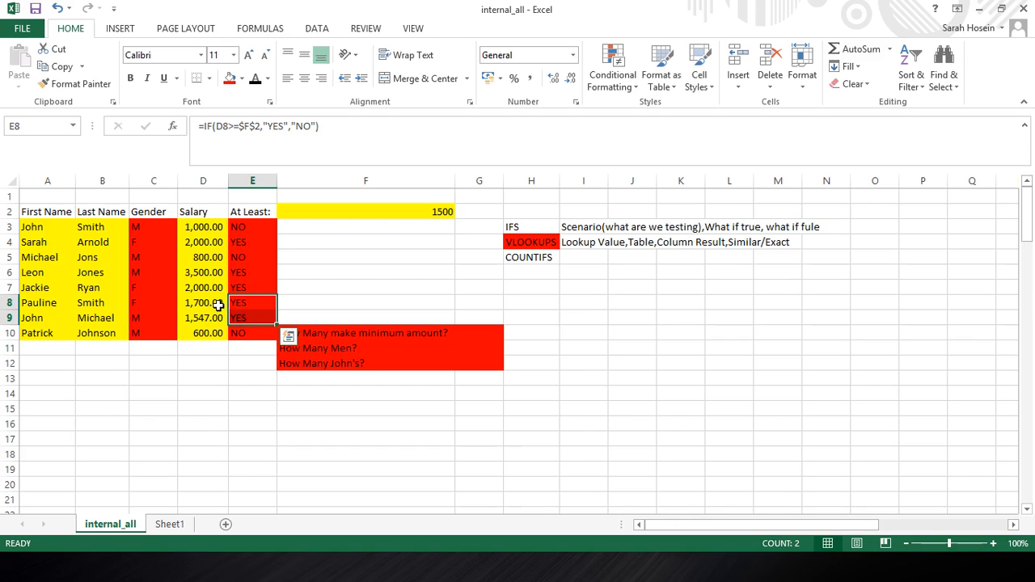
left_click(350, 209)
- Fill the IFS label cell H3 with red
left_click(346, 273)
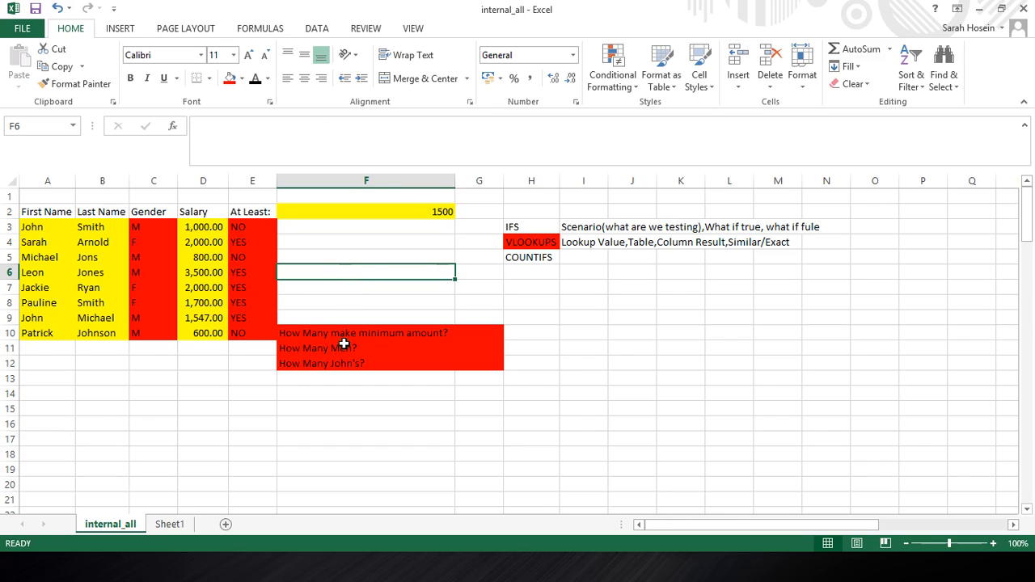
left_click(513, 227)
left_click(230, 77)
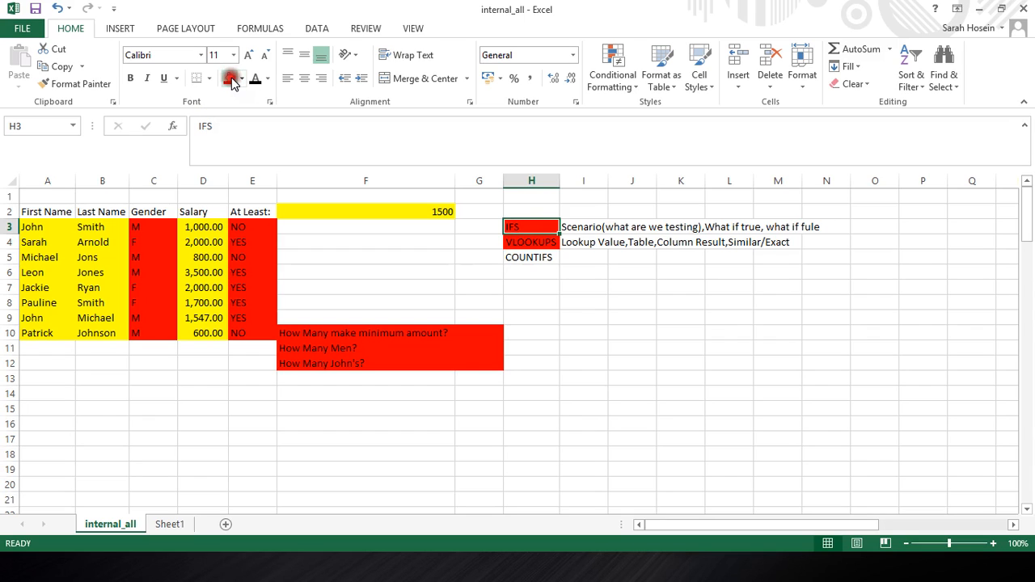
- Remove the fill colour from the How Many questions and their answer cells, F10:G12
left_click(515, 257)
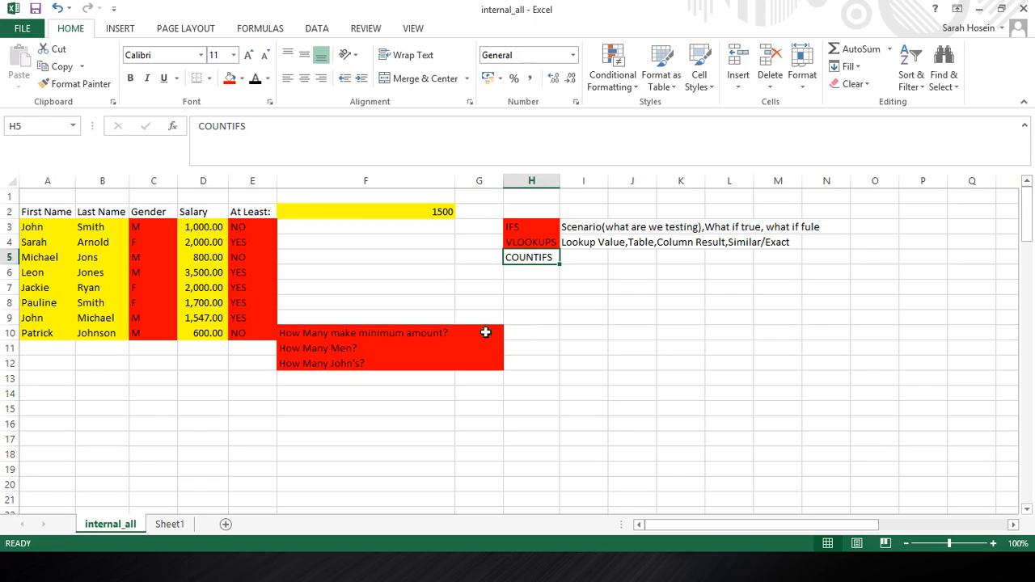
left_click_drag(485, 332, 483, 365)
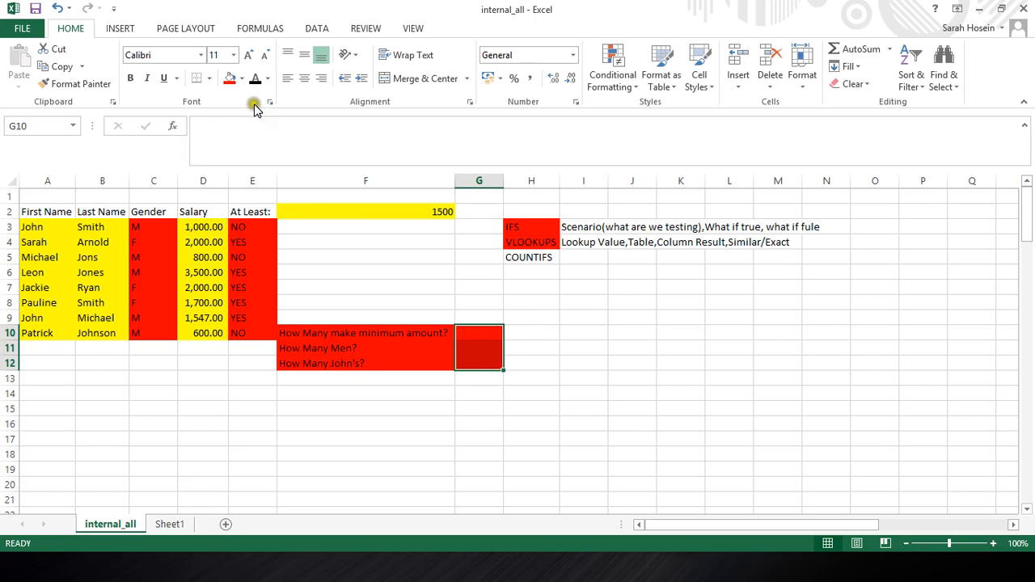
left_click_drag(356, 333, 493, 365)
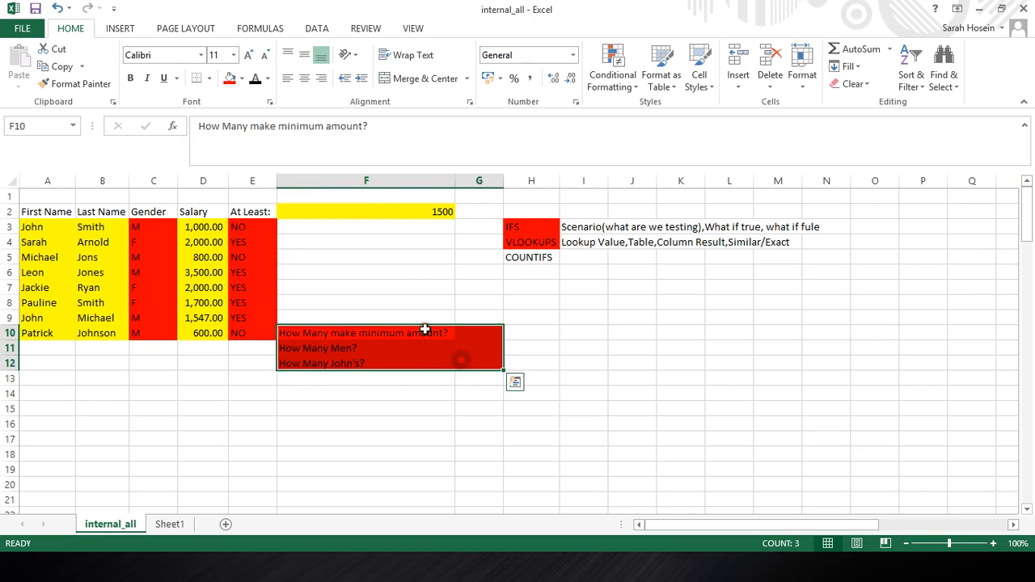
left_click(241, 78)
left_click(270, 211)
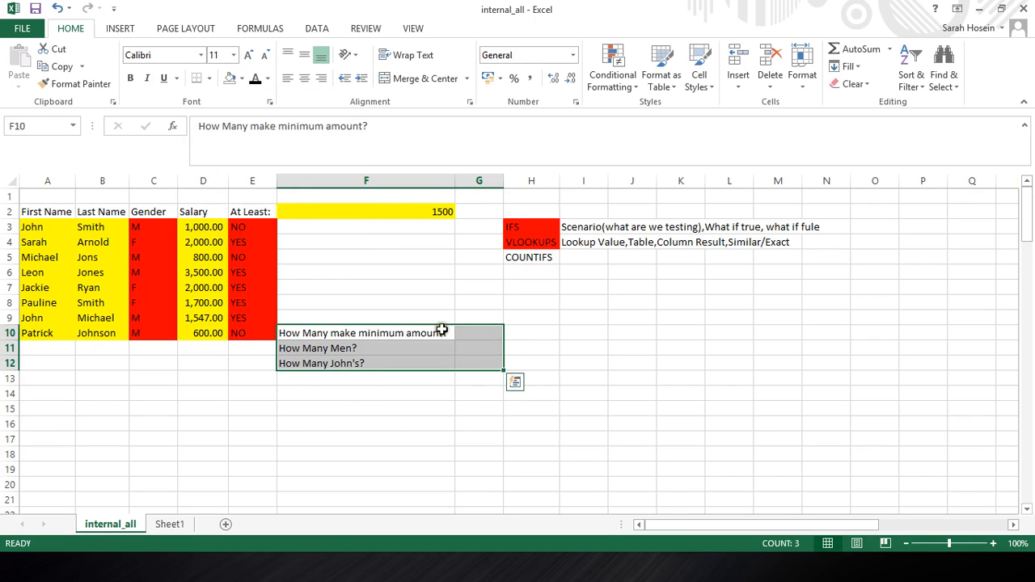
- Fill only the answer cells G10:G12 beside the How Many questions with red
left_click_drag(468, 333, 469, 365)
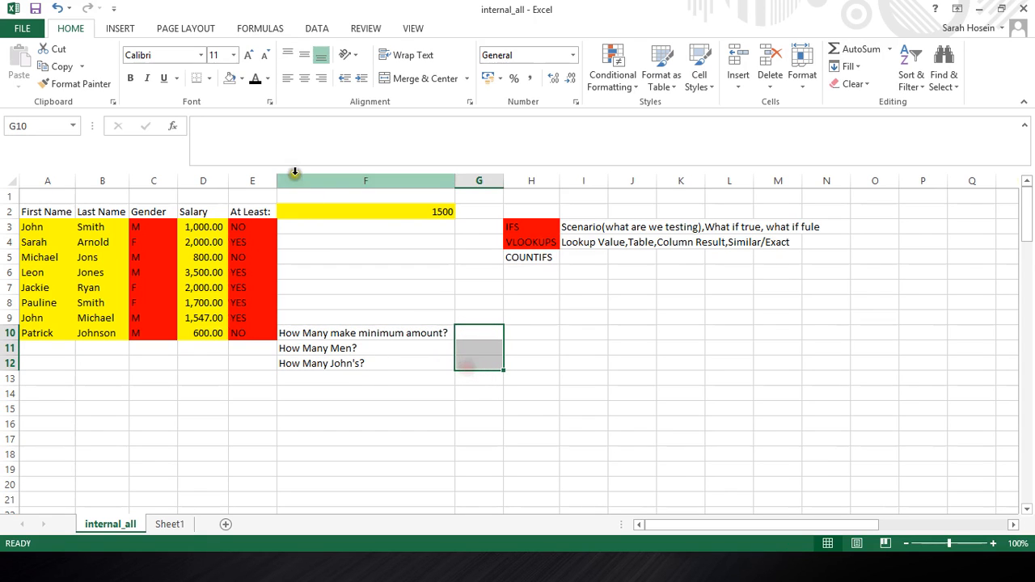
left_click(248, 80)
left_click(245, 196)
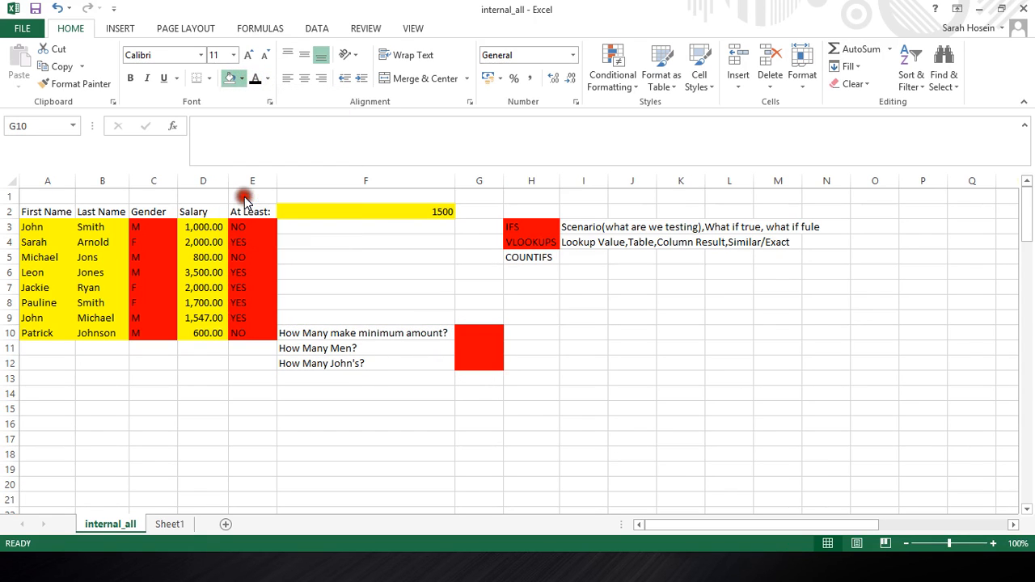
- Fill the COUNTIFS label cell H5 with red and select the empty cell I5 beside it
left_click(493, 334)
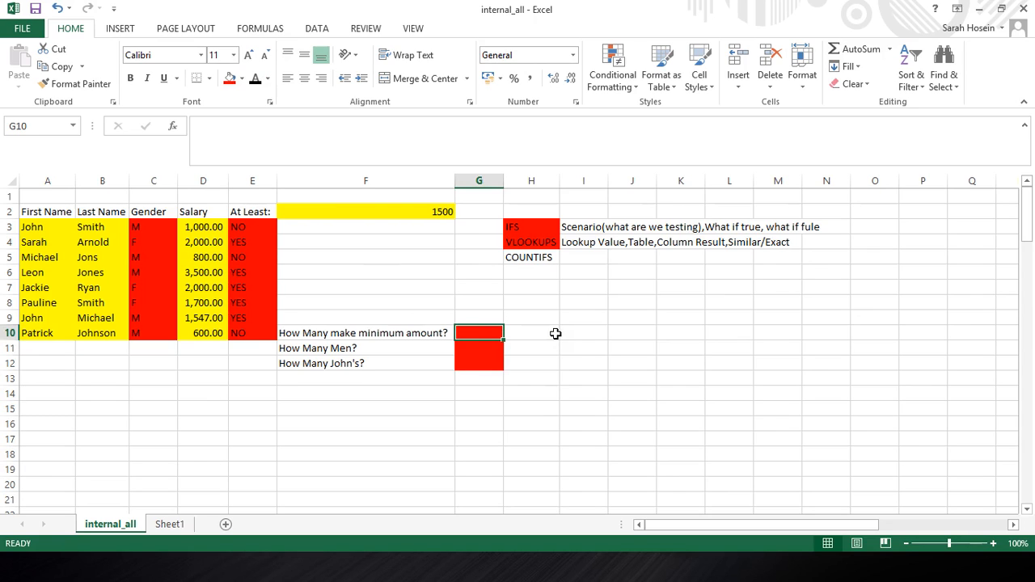
left_click(529, 257)
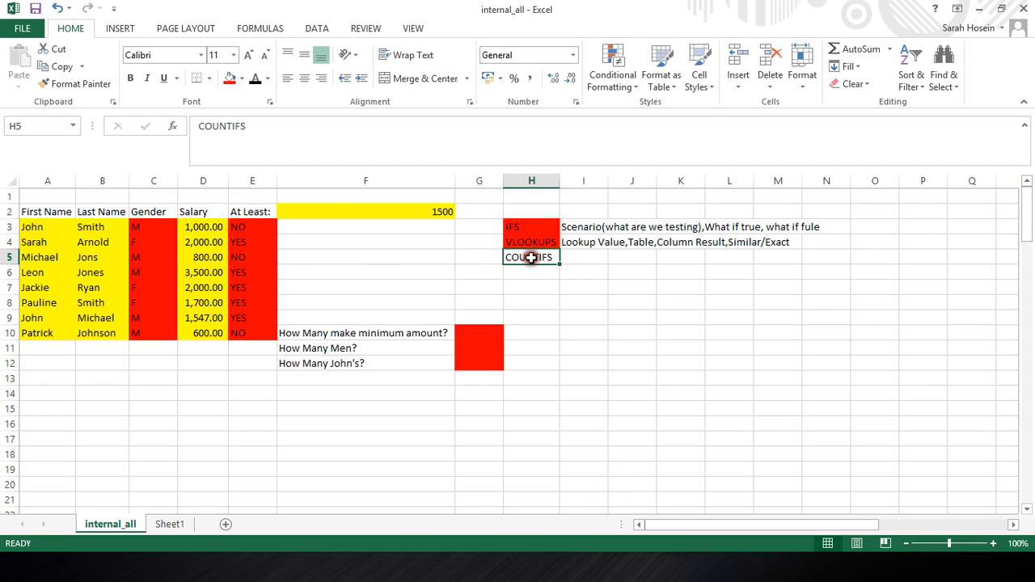
left_click(229, 81)
left_click(580, 263)
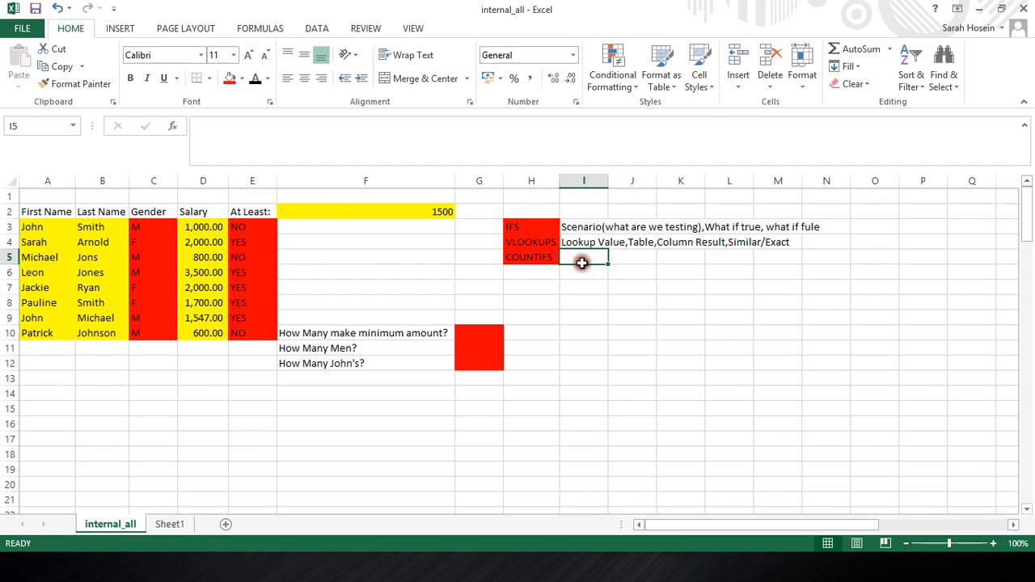
type("=COUN")
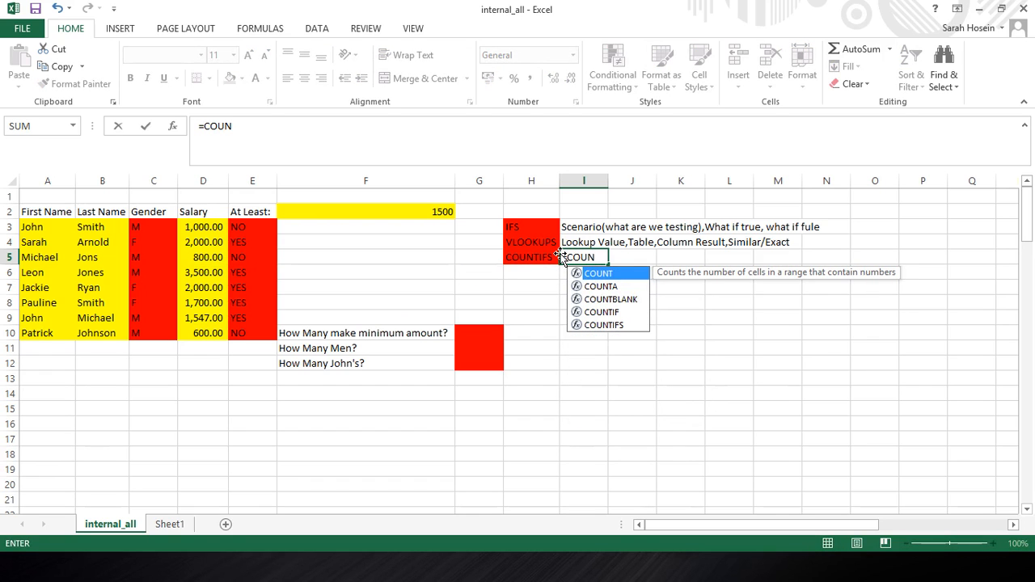
type("TI")
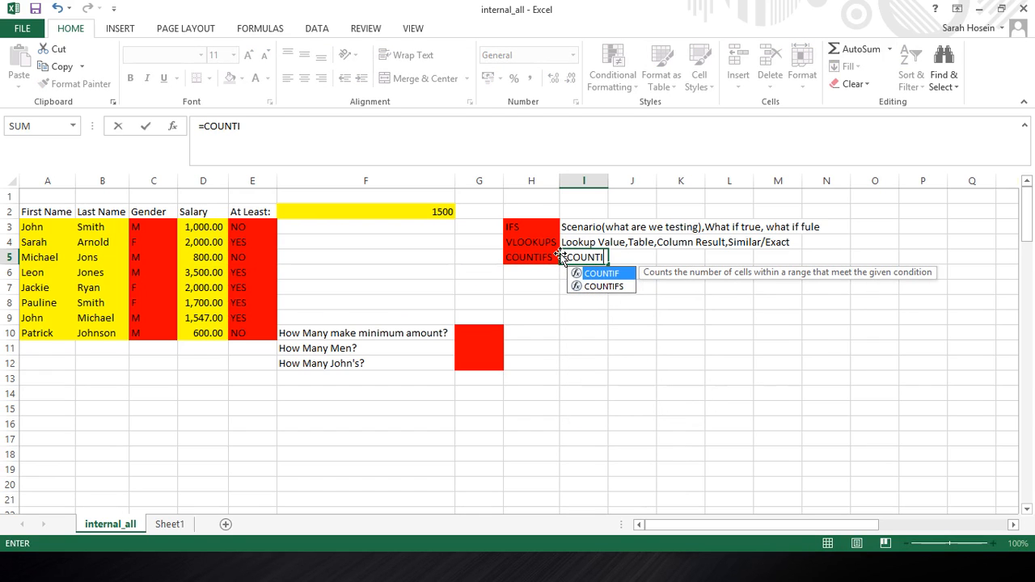
key("BackSpace")
key("BackSpace")
key("BackSpace")
key("BackSpace")
key("BackSpace")
key("BackSpace")
key("BackSpace")
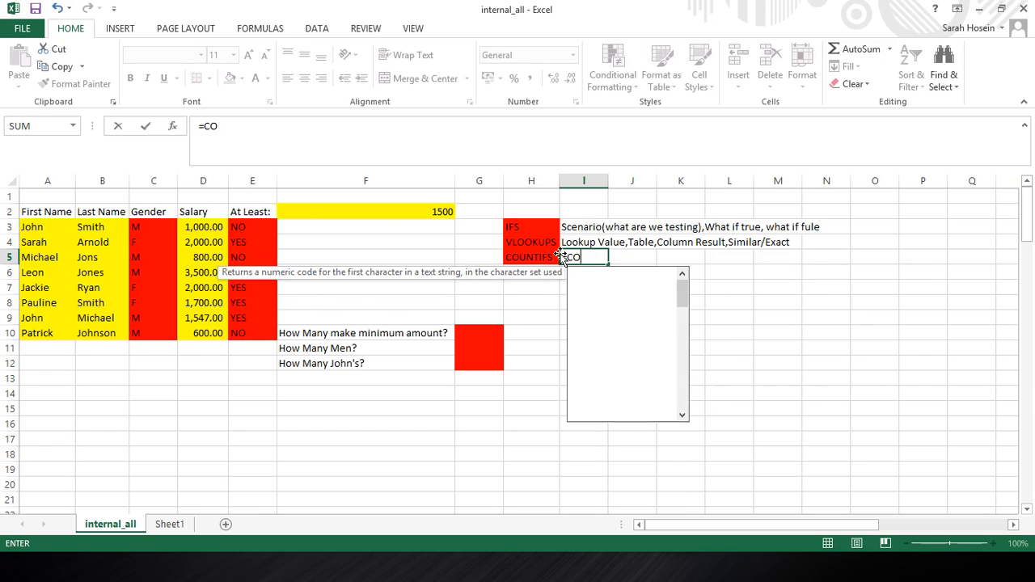
type("=")
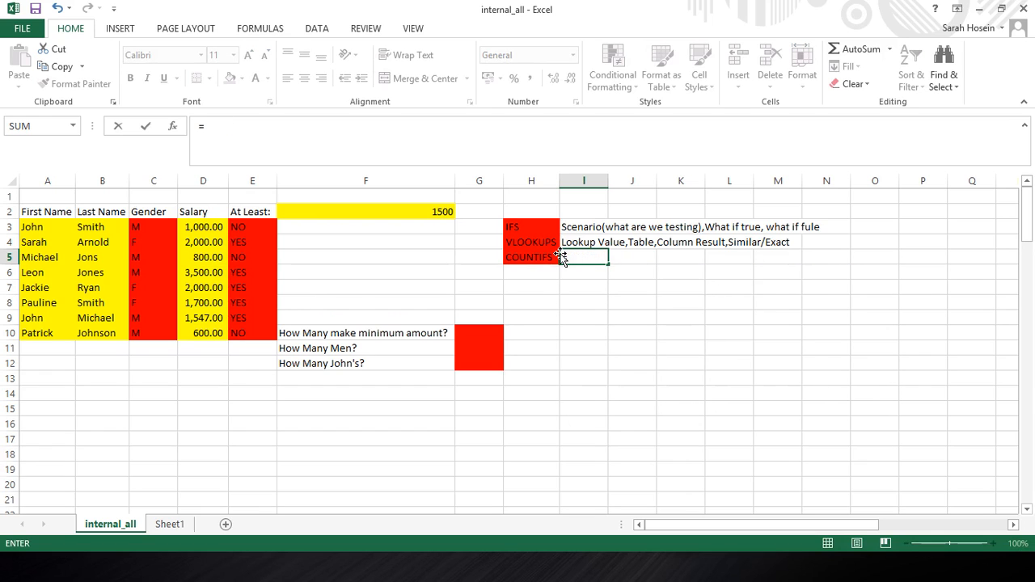
type("COUNTI")
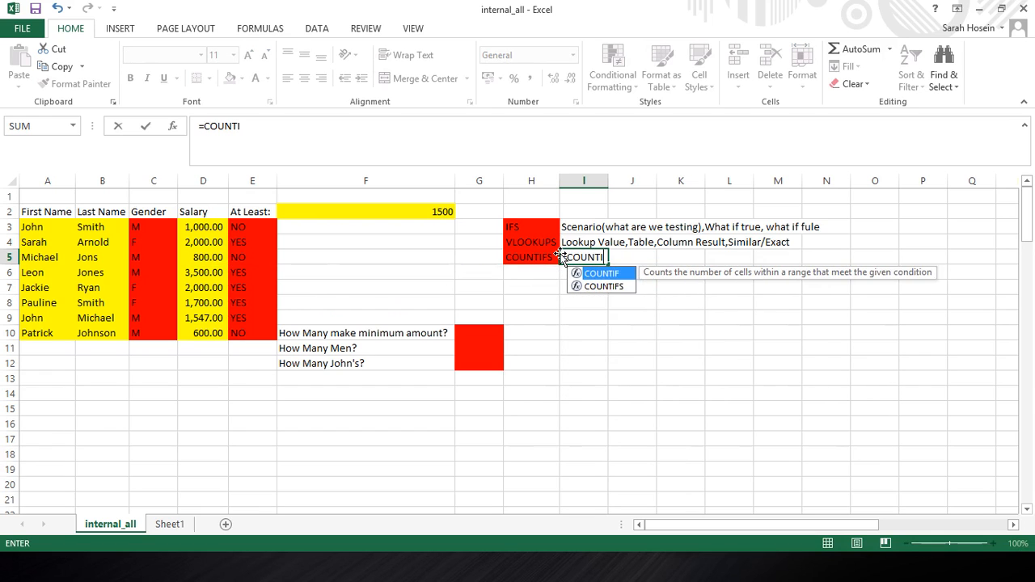
type("F/")
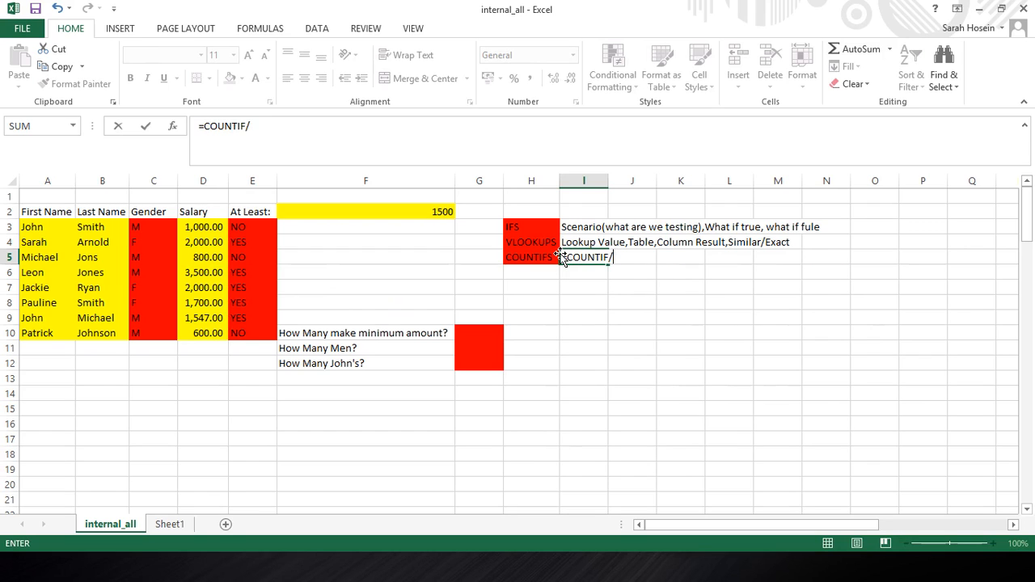
key("BackSpace")
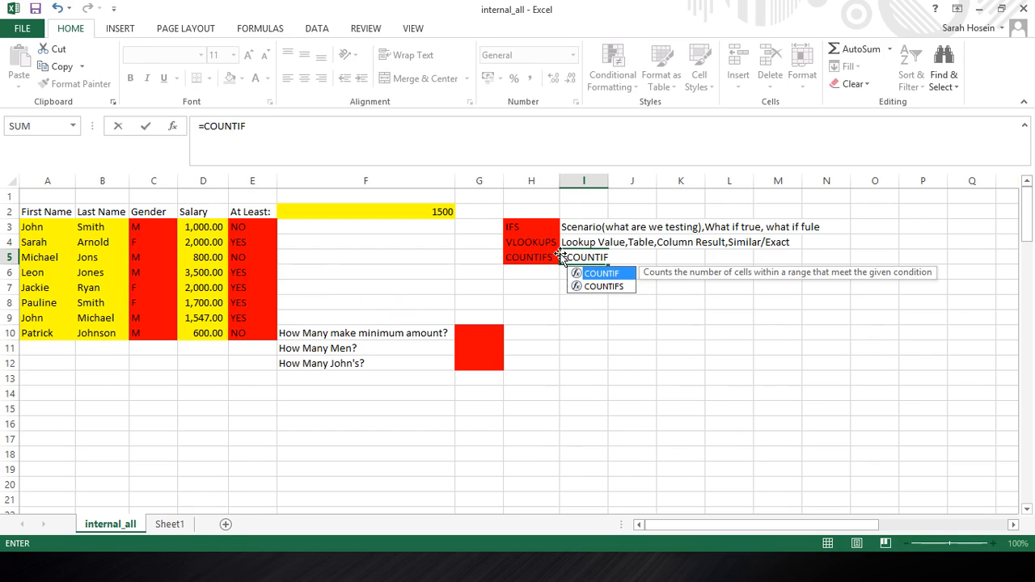
type("(")
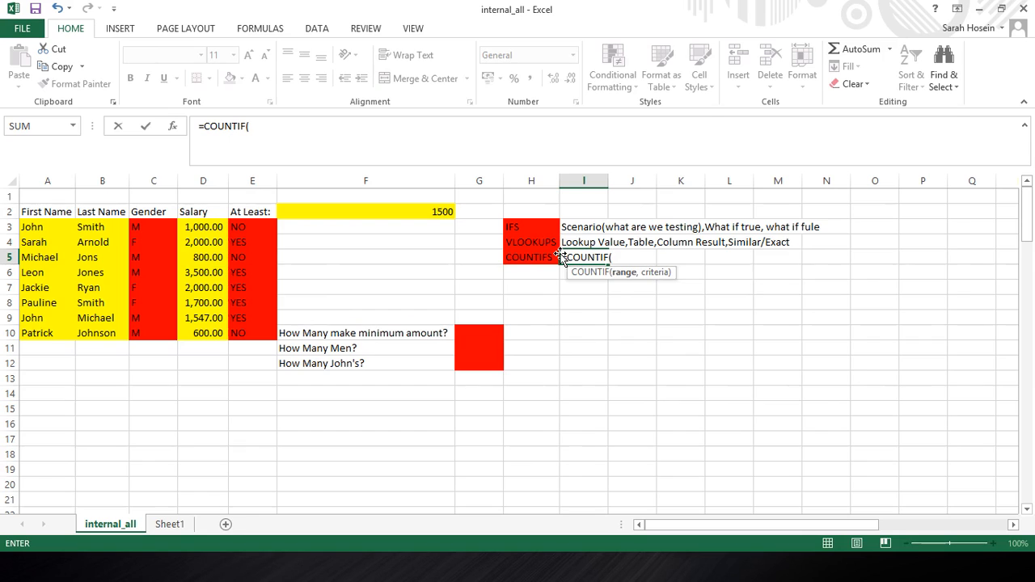
key("BackSpace")
key("BackSpace")
key("BackSpace")
key("BackSpace")
key("BackSpace")
key("BackSpace")
key("BackSpace")
key("BackSpace")
key("BackSpace")
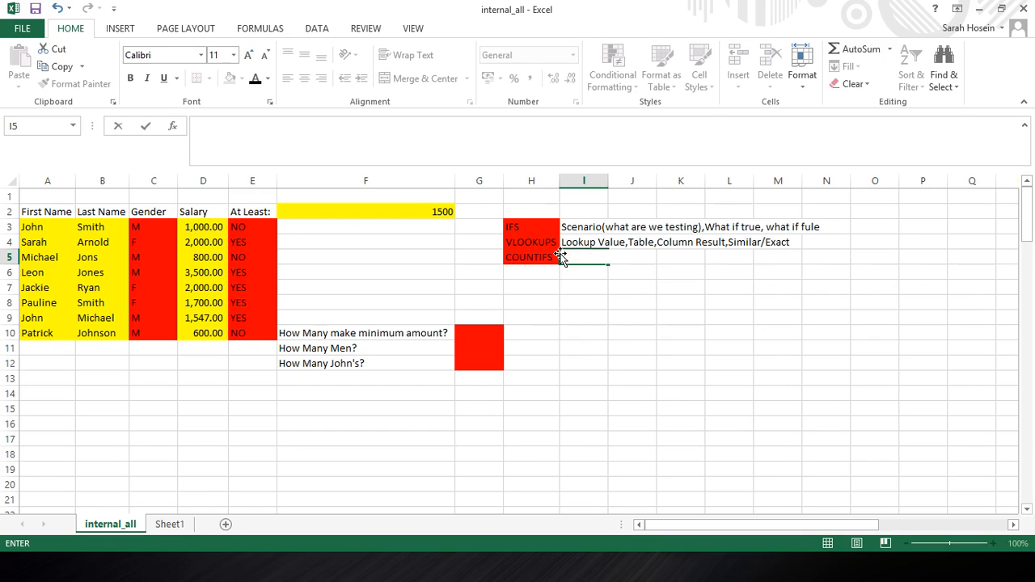
- Enter the note "Range,Scenario(What are we testing)" in I5 beside the COUNTIFS label and select the answer cell G10
type("rANG")
key("BackSpace")
key("BackSpace")
key("BackSpace")
key("BackSpace")
type("Rn")
key("BackSpace")
type("ange,Scenario")
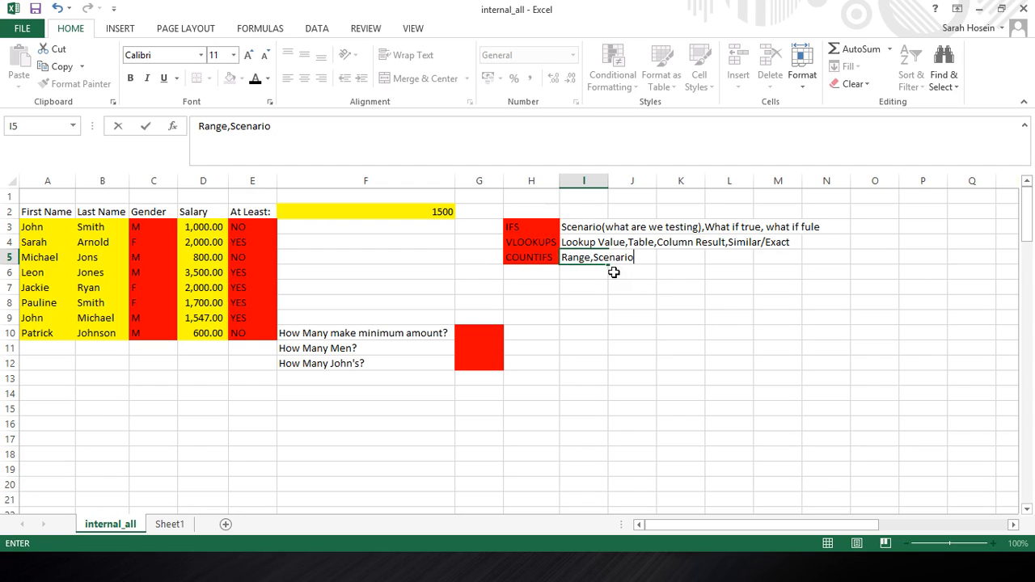
type("(What ar")
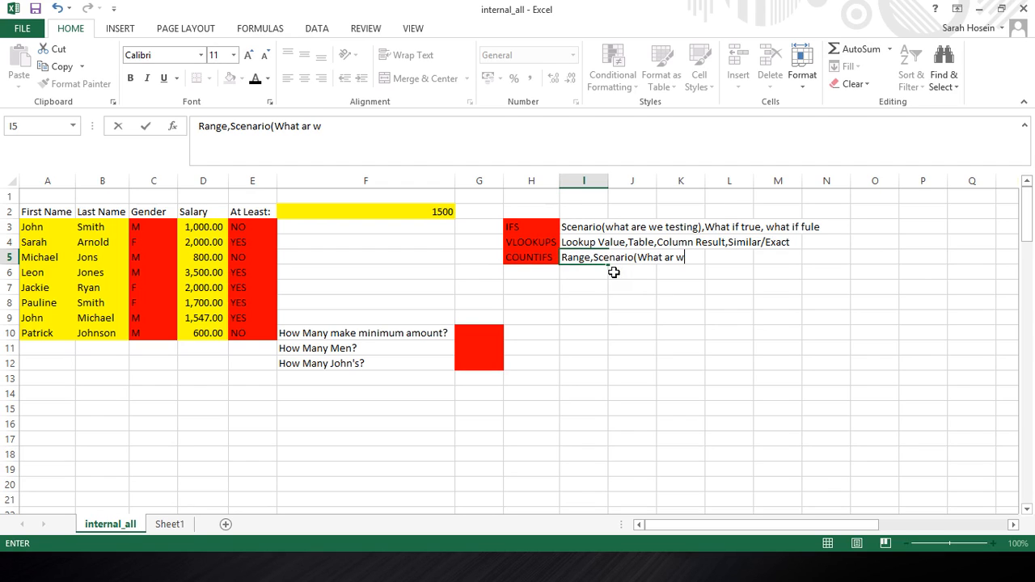
type("e we testing)")
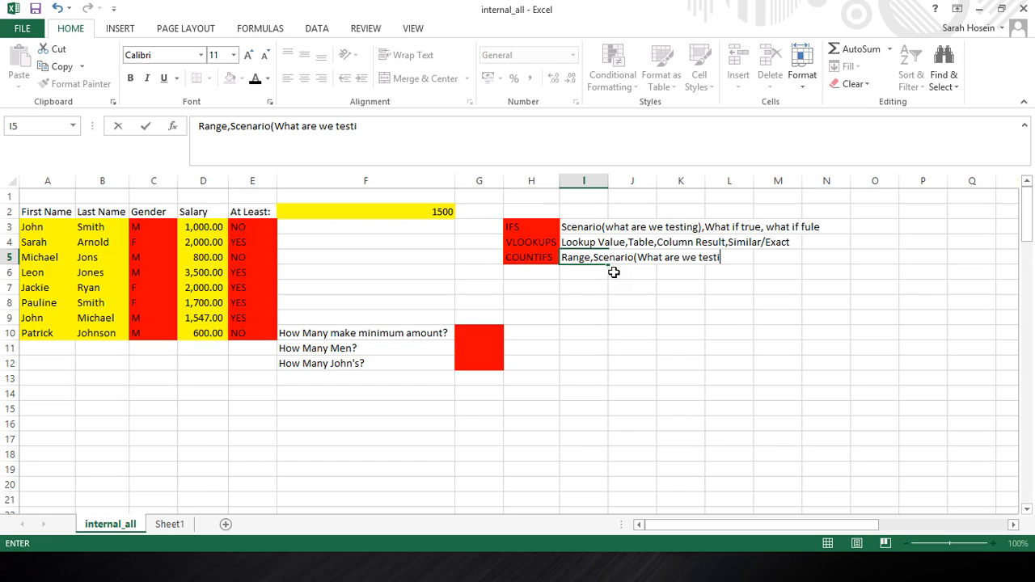
key("Return")
key("Return")
key("Return")
key("Return")
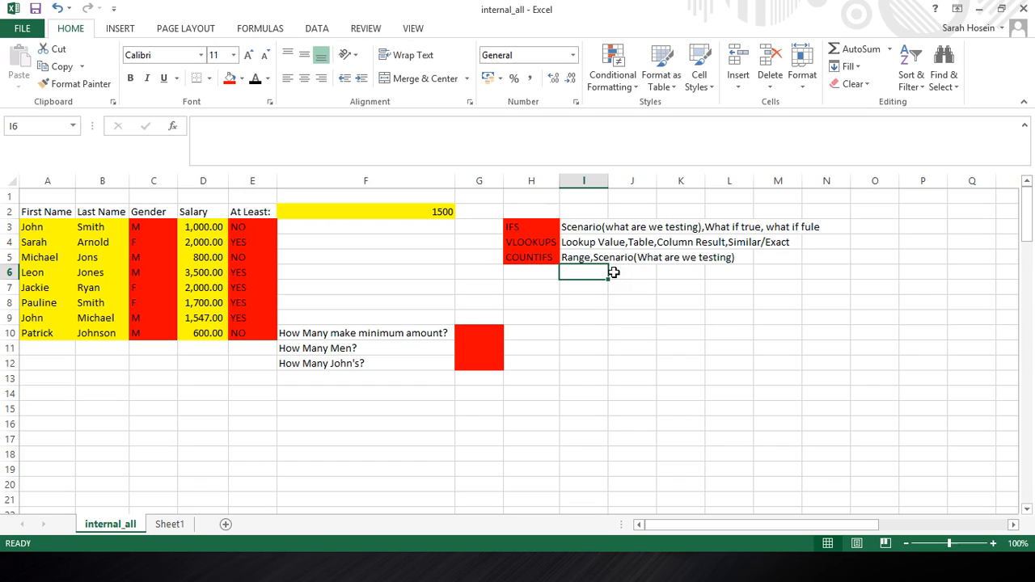
key("Left")
key("Left")
key("Down")
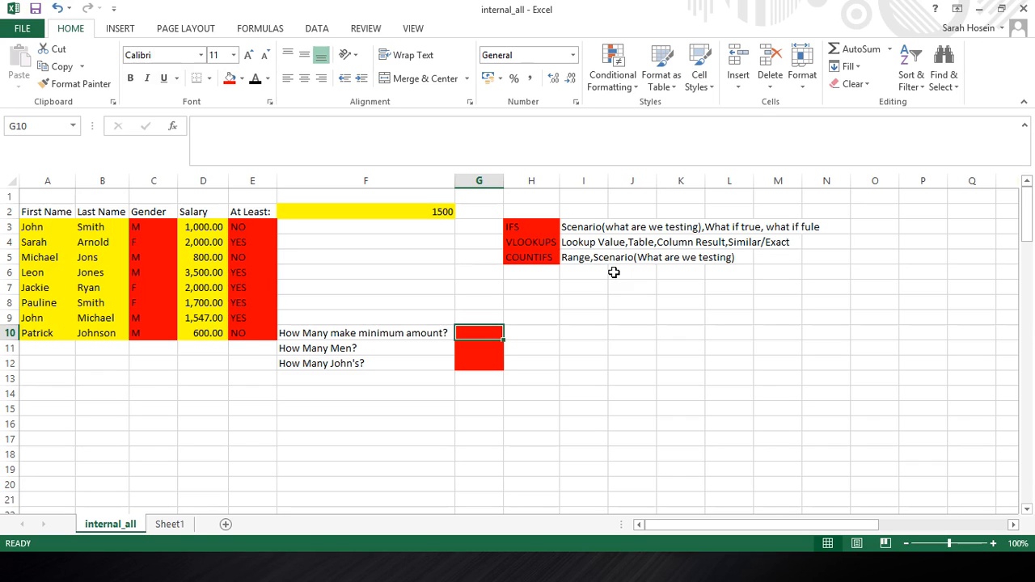
- Try to count the salaries meeting the minimum amount with =countif(D3:D10,>=F2) in G10
type("=")
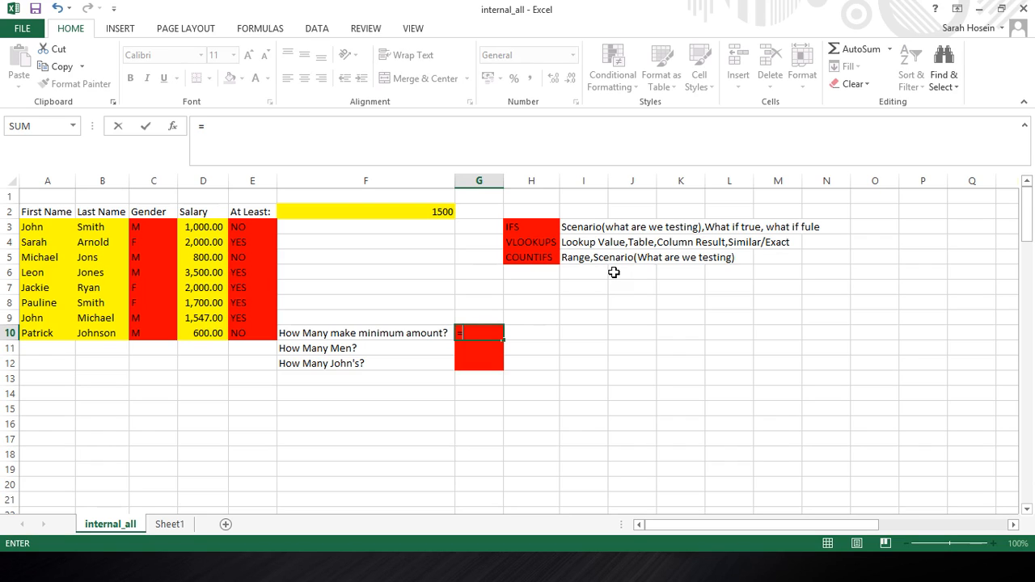
type("counti")
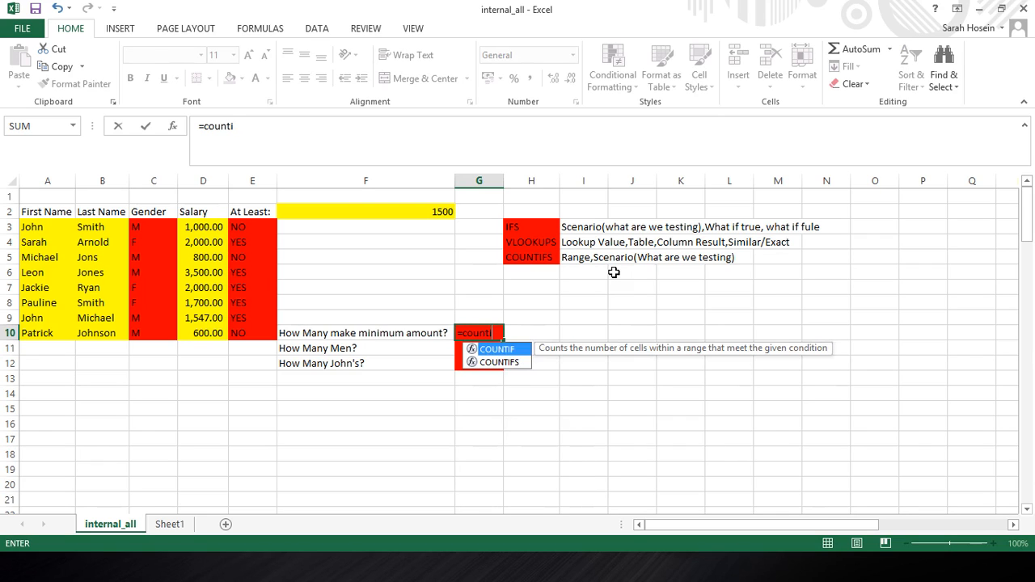
type("f(")
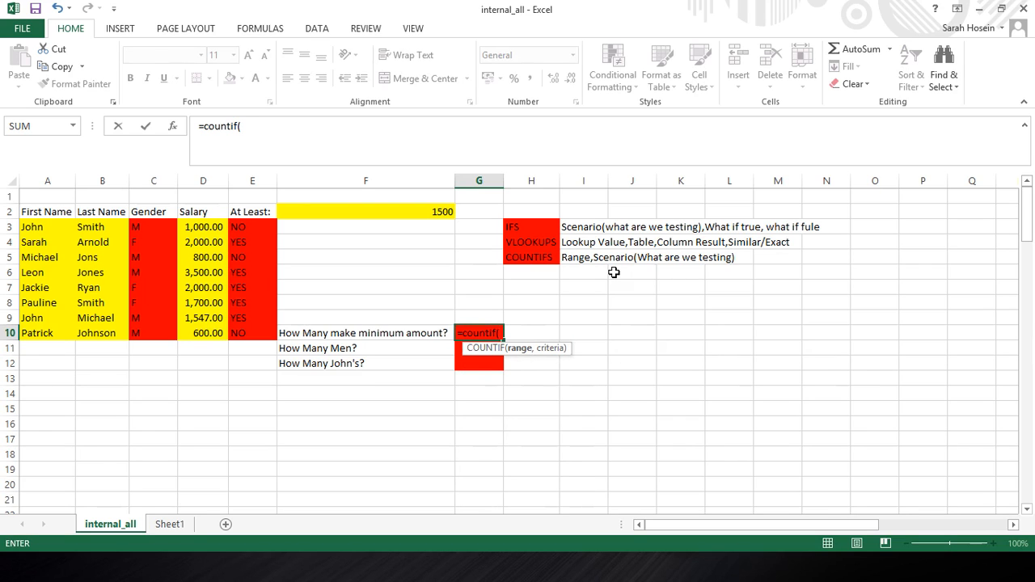
left_click(202, 226)
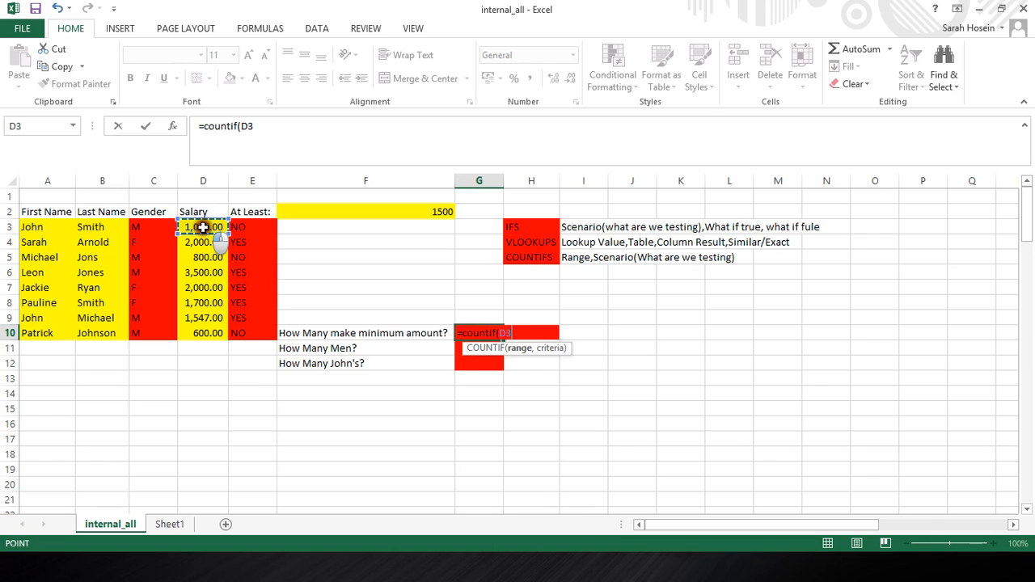
left_click_drag(202, 227, 202, 327)
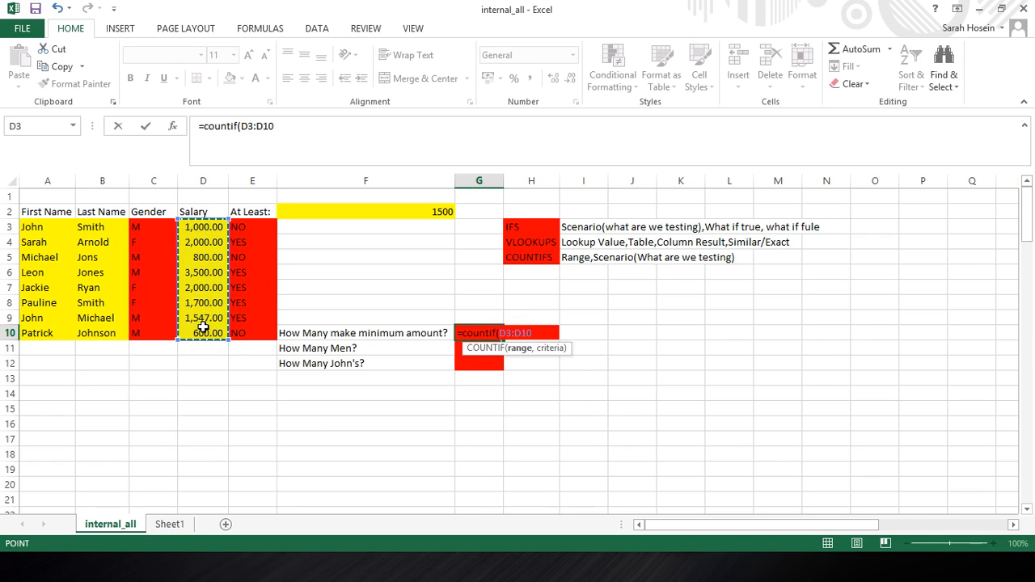
type(",")
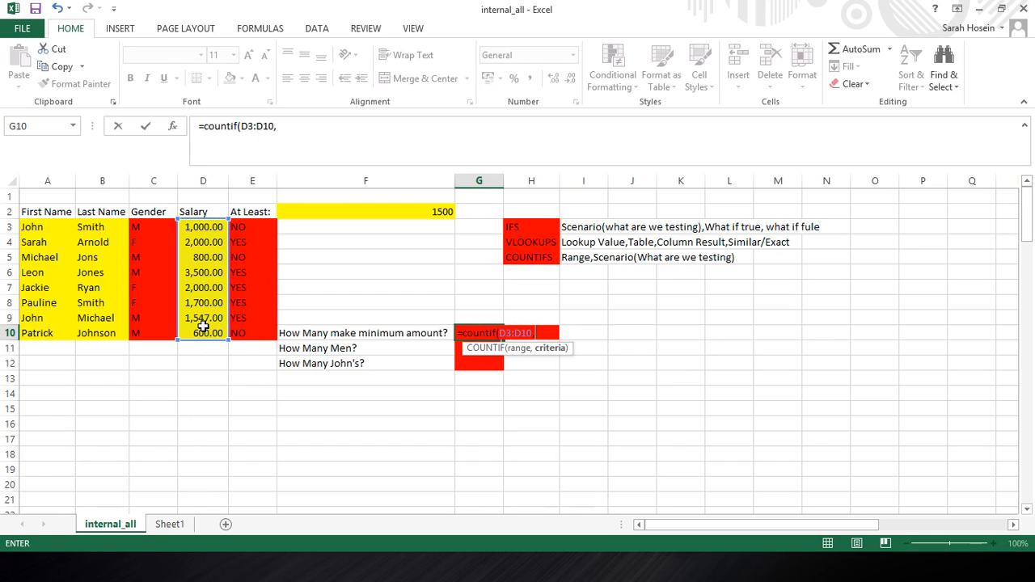
type(">")
left_click(337, 210)
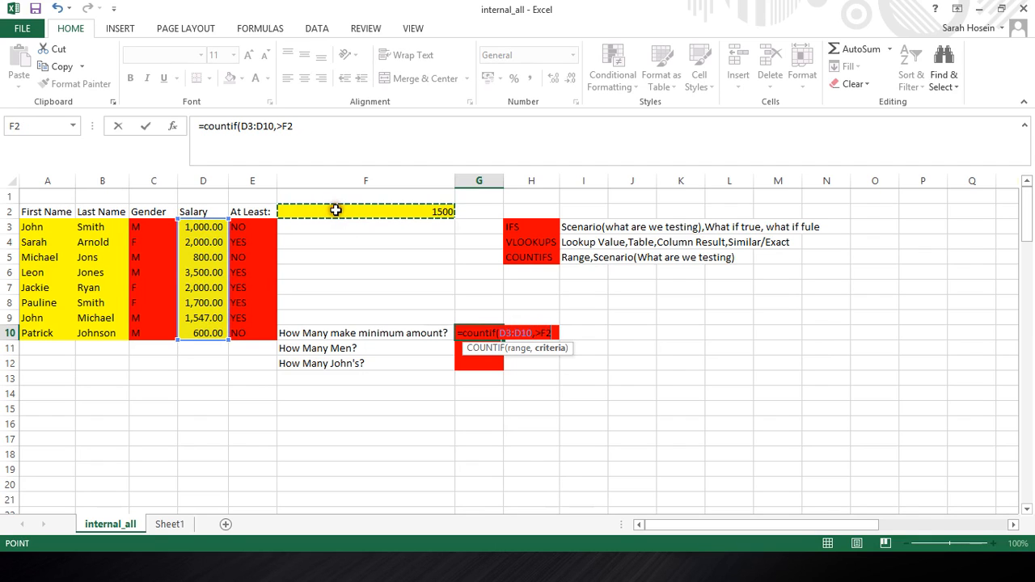
left_click(283, 127)
type("=")
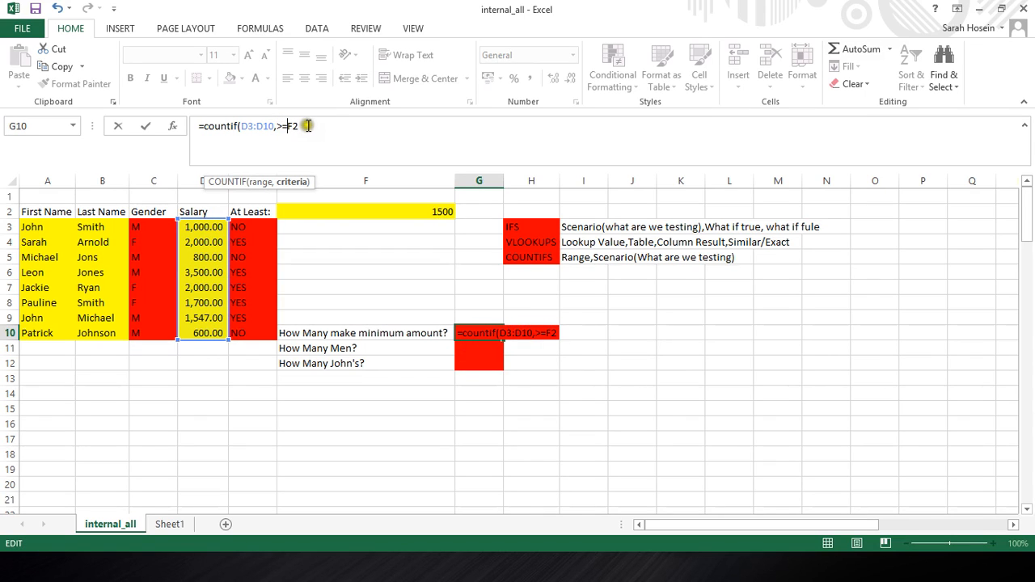
left_click(308, 126)
type(")")
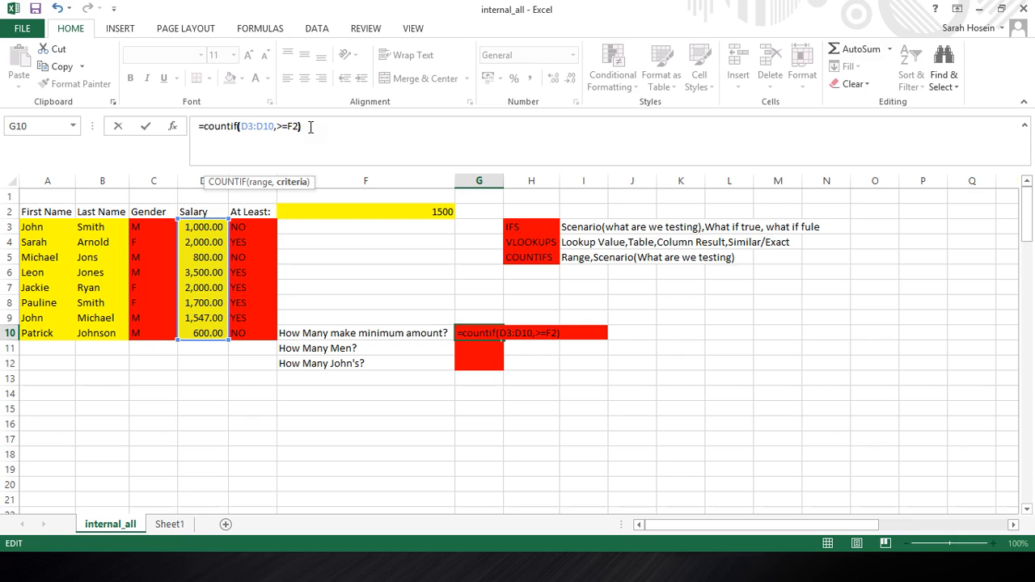
key("Return")
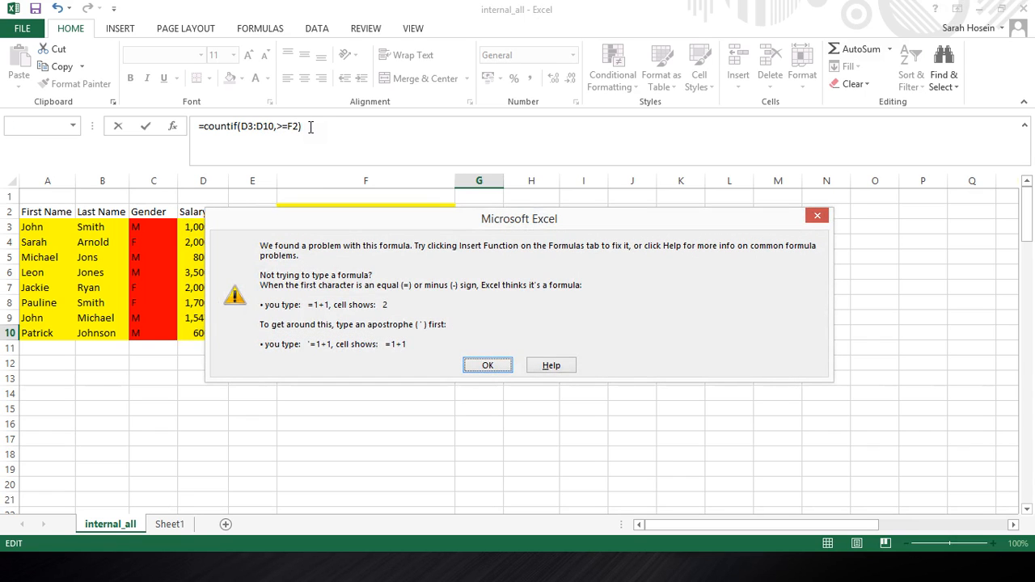
key("Return")
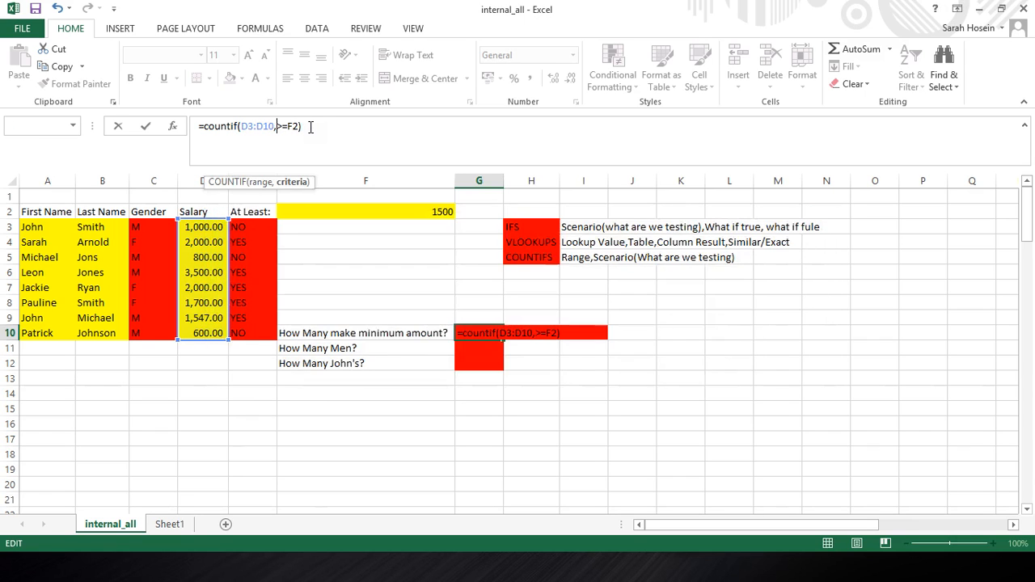
- Try the G10 formula with its comparison reversed, as =countif(D3:D10,=>F2)
left_click(279, 126)
type("=")
left_click(291, 126)
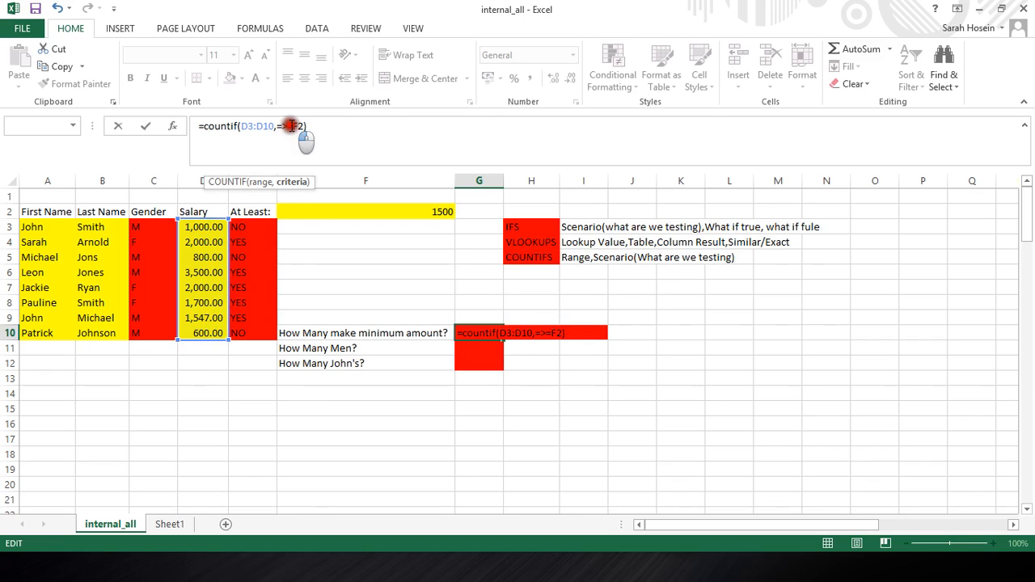
key("BackSpace")
key("Return")
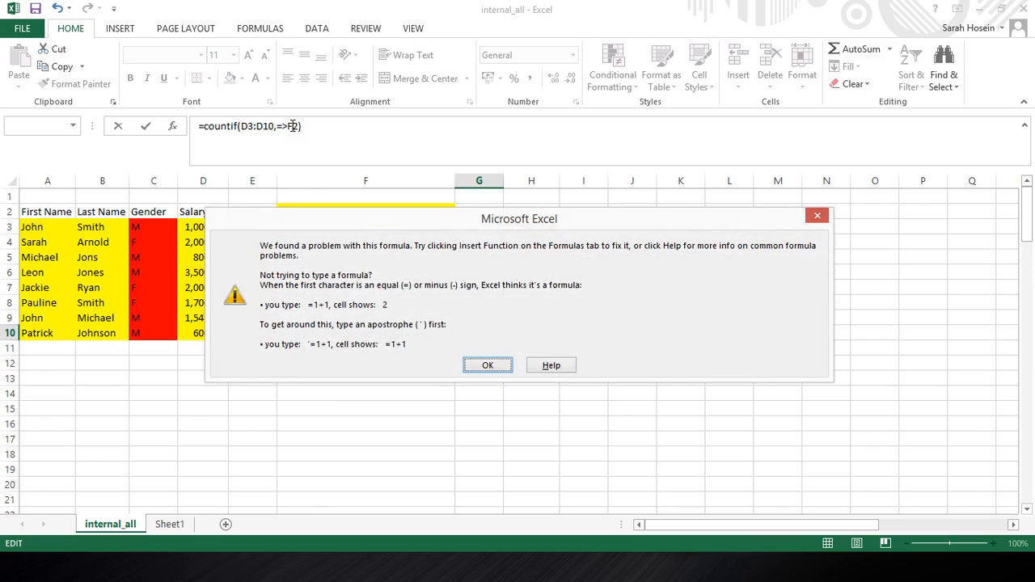
key("Return")
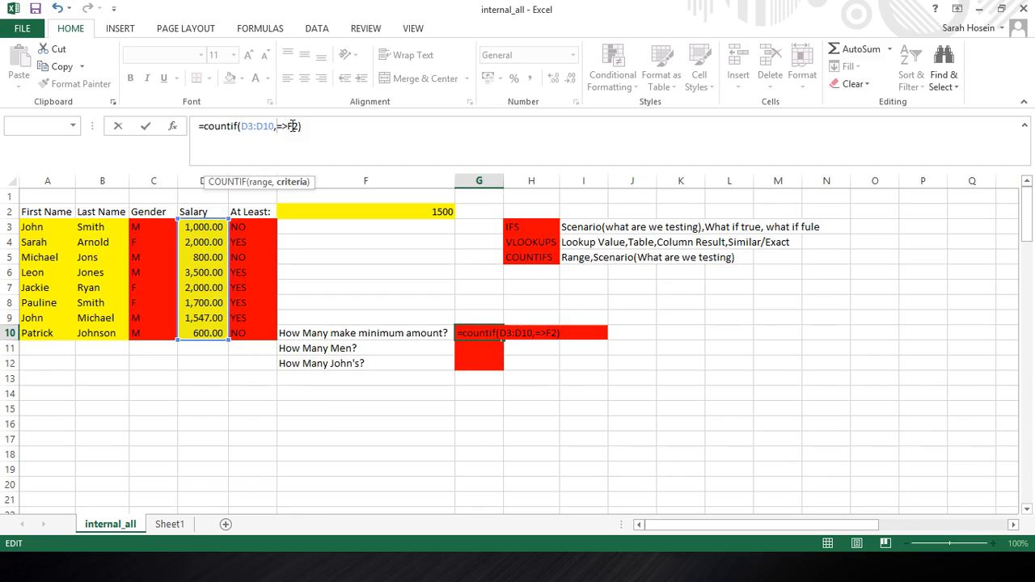
- Delete the whole attempted salary COUNTIF formula from G10, keeping the cell open for editing
key("BackSpace")
key("BackSpace")
key("BackSpace")
key("BackSpace")
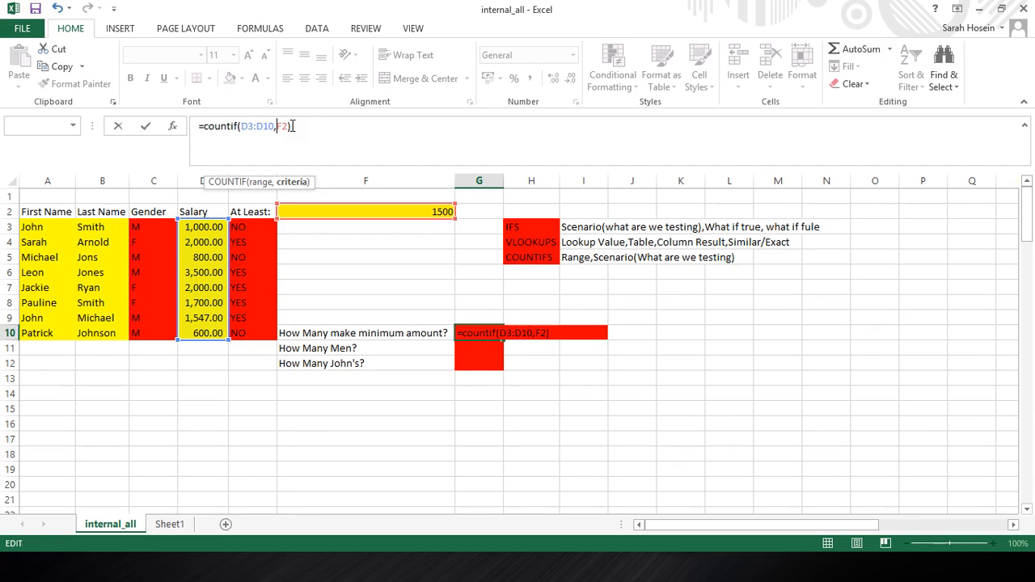
key("BackSpace")
key("BackSpace")
key("BackSpace")
key("BackSpace")
key("BackSpace")
key("BackSpace")
key("BackSpace")
key("BackSpace")
key("BackSpace")
key("BackSpace")
key("BackSpace")
key("BackSpace")
key("BackSpace")
key("BackSpace")
key("BackSpace")
key("BackSpace")
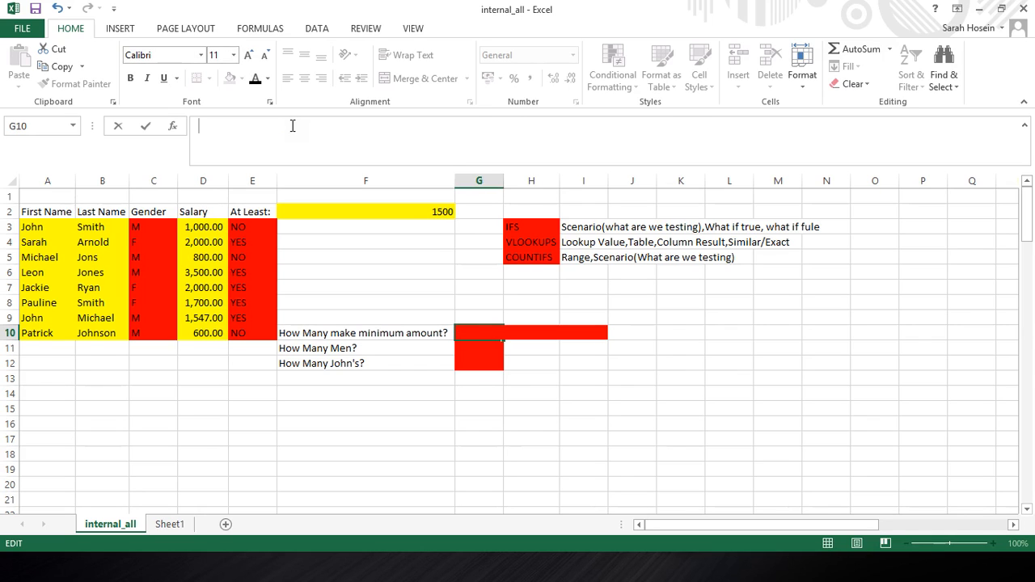
- Count the employees making the minimum amount by entering =countif(E3:E10,"YES") in G10
type("=coun")
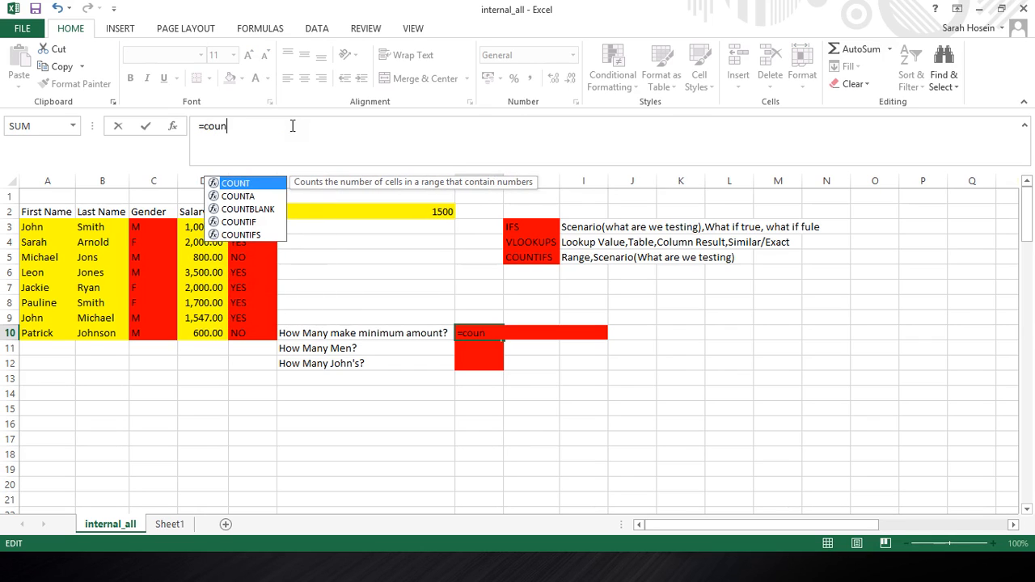
type("tif(")
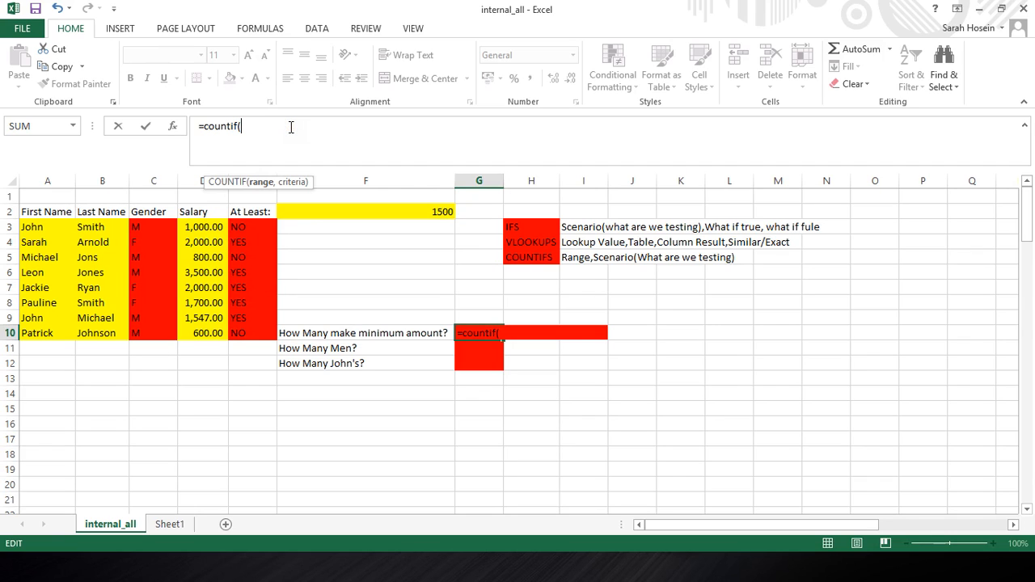
left_click(244, 220)
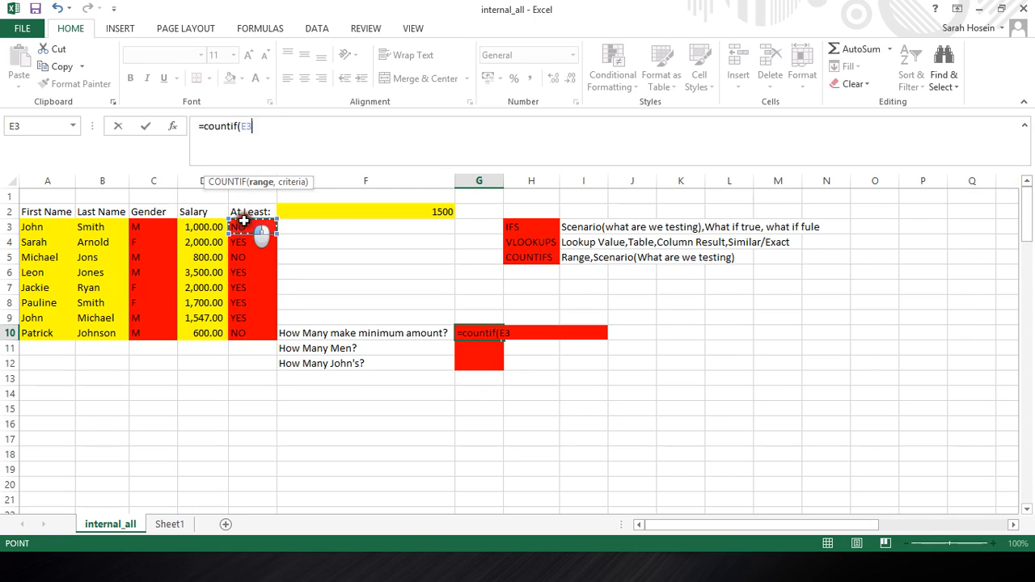
left_click_drag(243, 219, 247, 338)
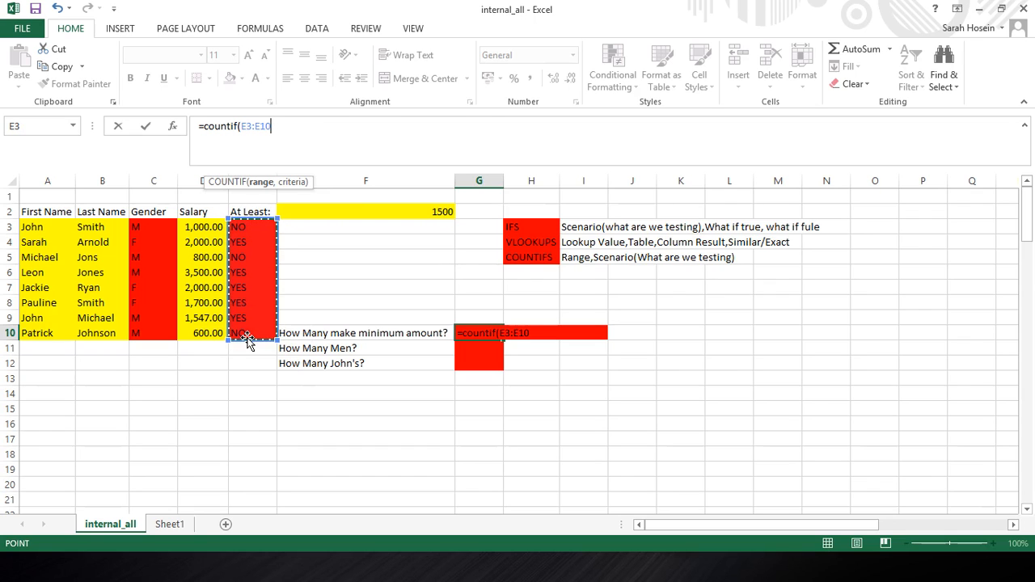
type(",")
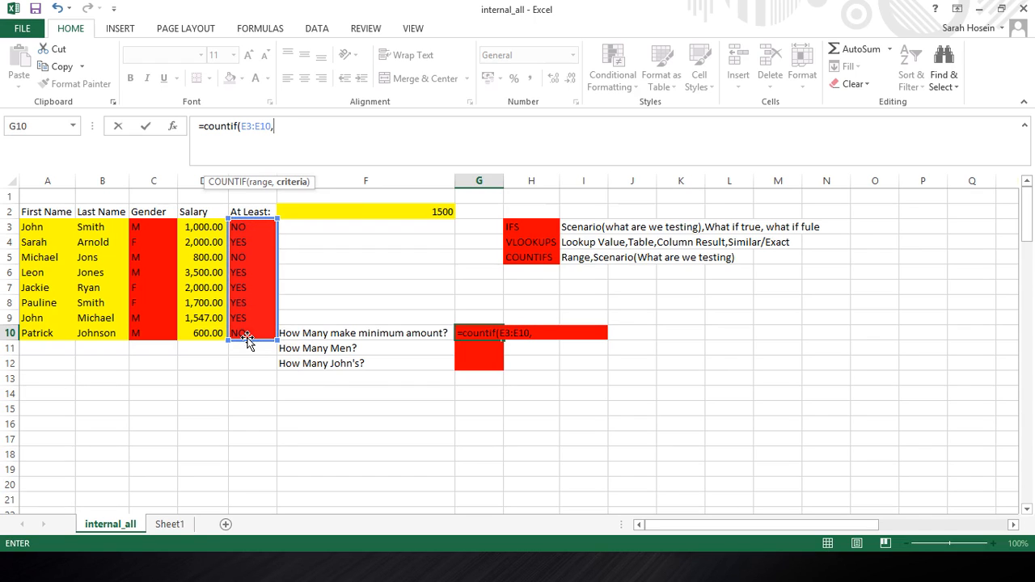
type("\"YES\")")
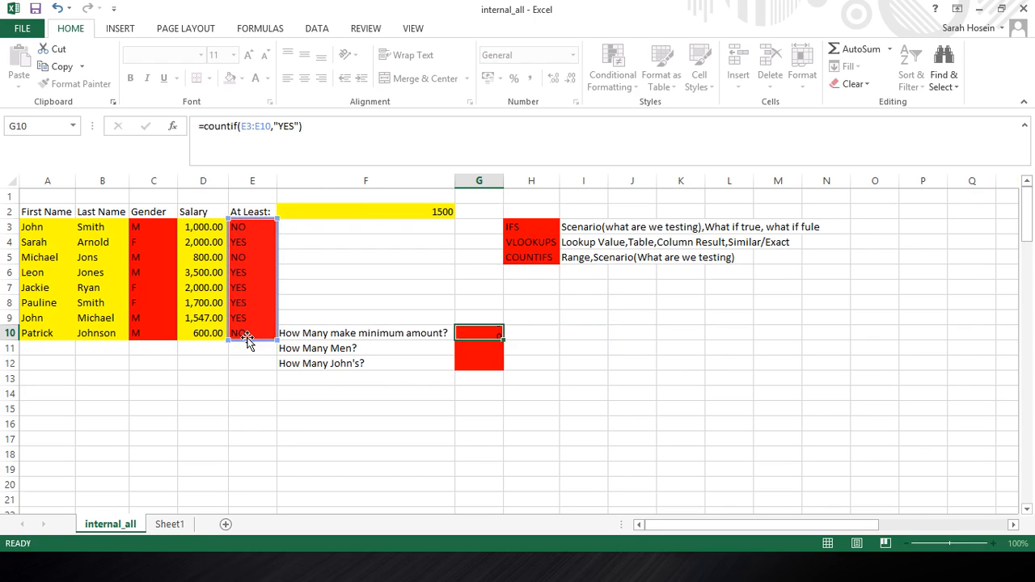
key("Return")
- Check the YES entries in the At Least column one by one against the count in G10
left_click(246, 268)
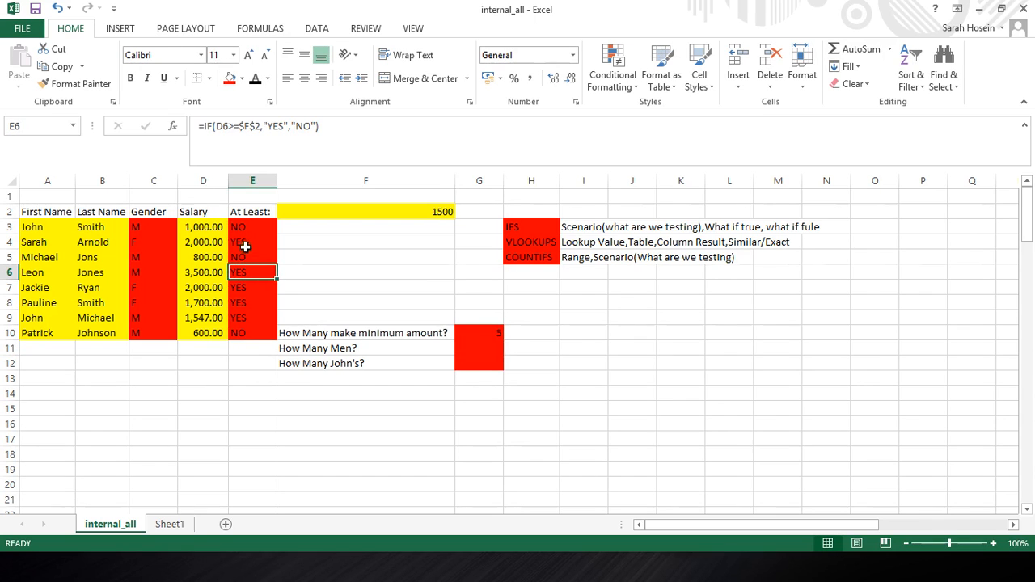
left_click(245, 243)
left_click(244, 272)
left_click(244, 287)
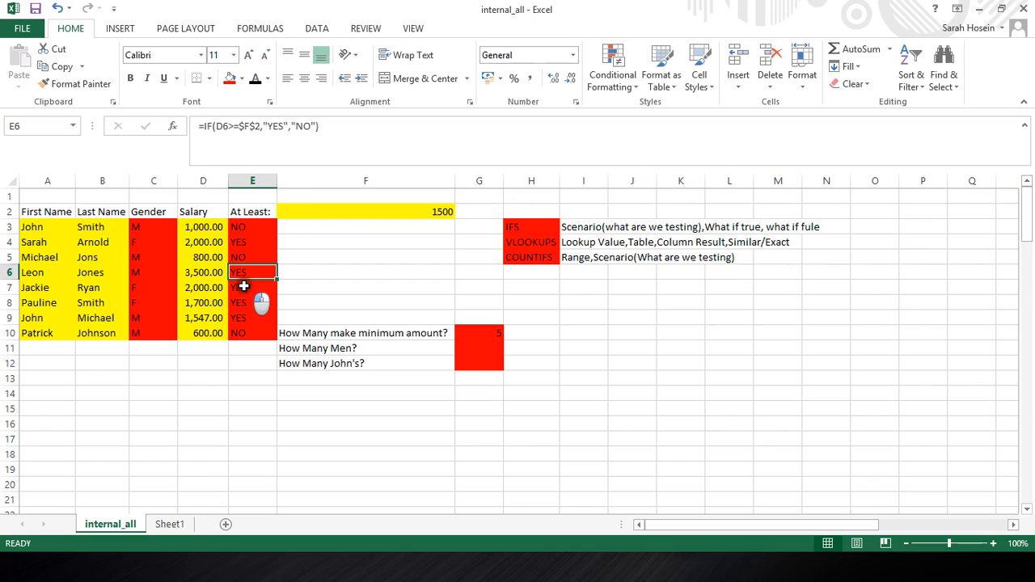
left_click(243, 301)
left_click(243, 316)
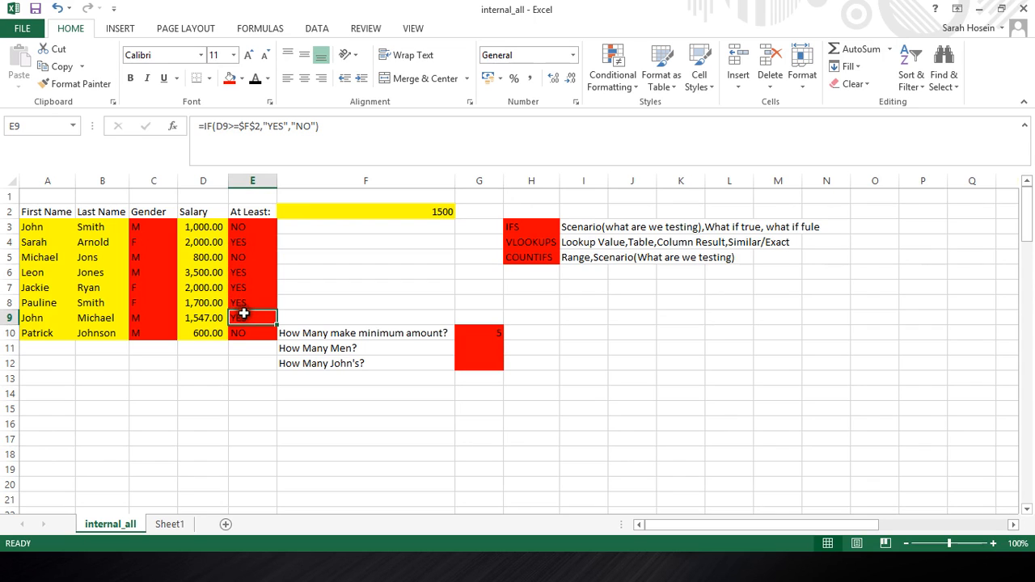
- Count the men in the Gender column by entering =COUNTIF(C3:C10,"M") in G11
left_click(465, 343)
type("=")
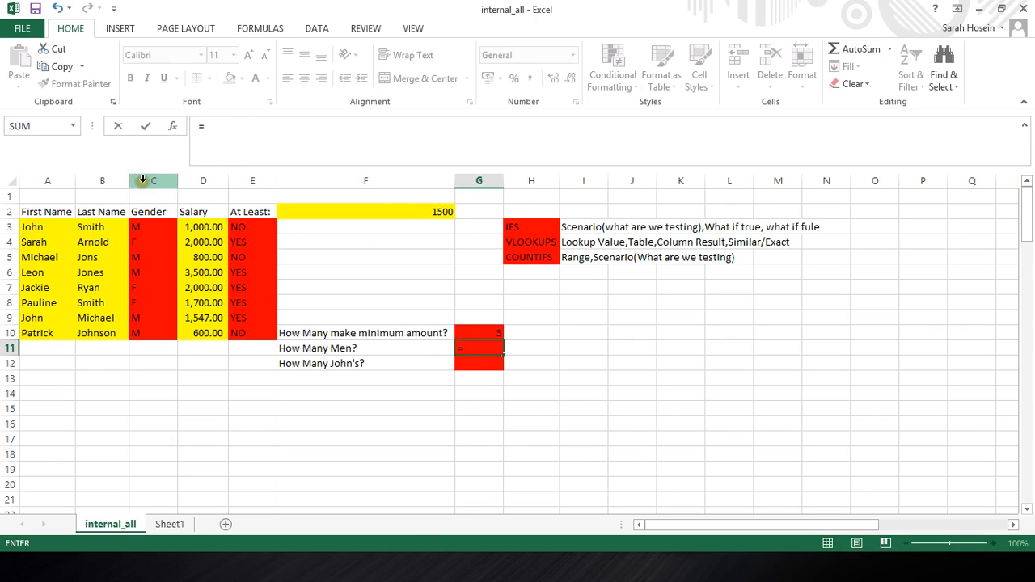
type("CO")
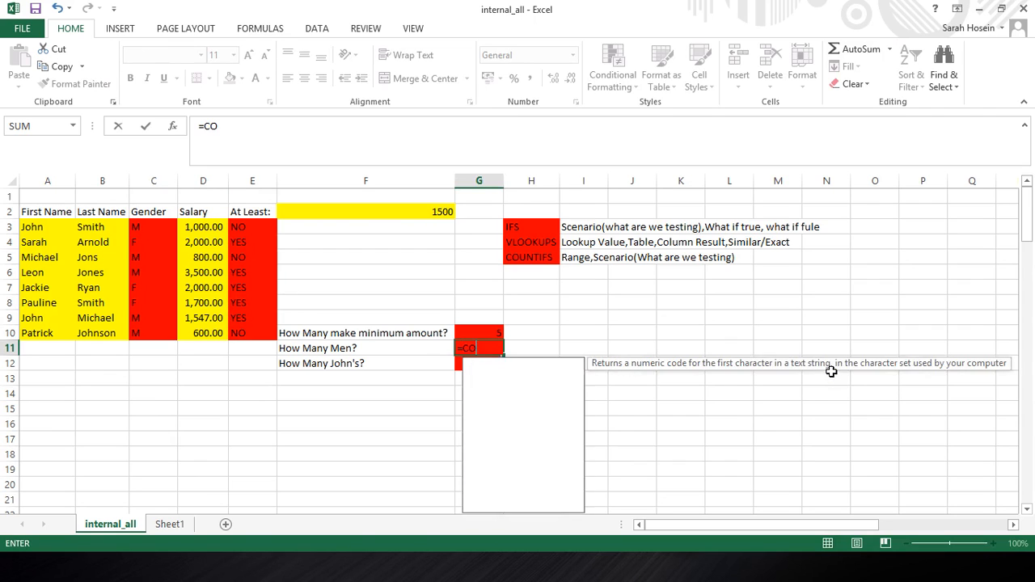
type("UNTIF")
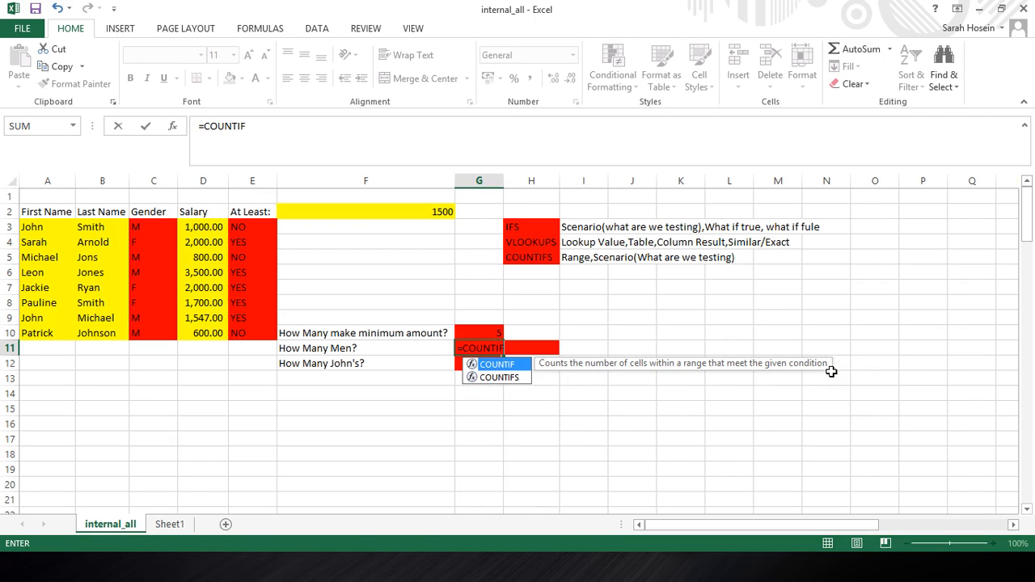
type("(")
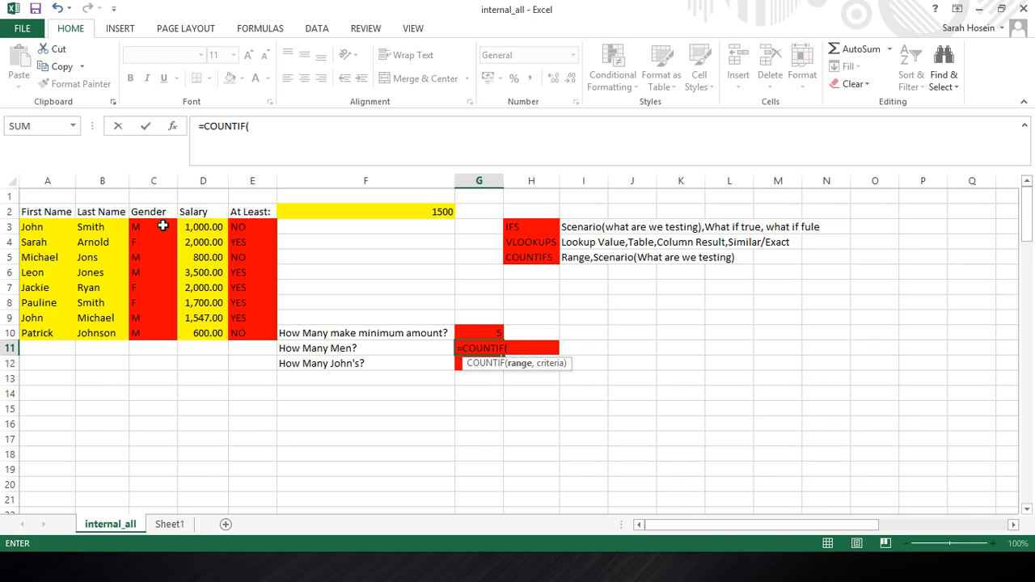
left_click_drag(162, 227, 168, 330)
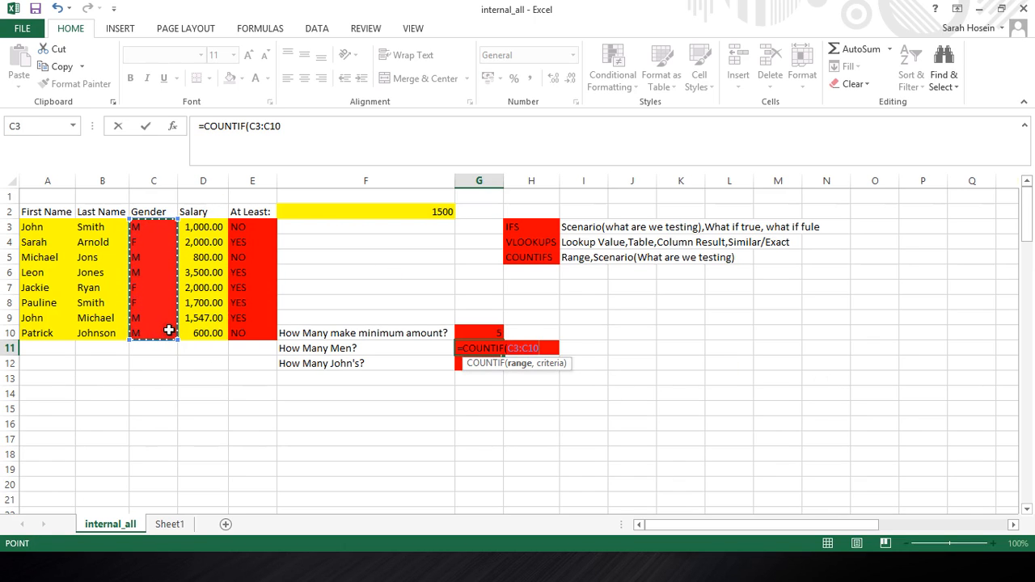
type(",")
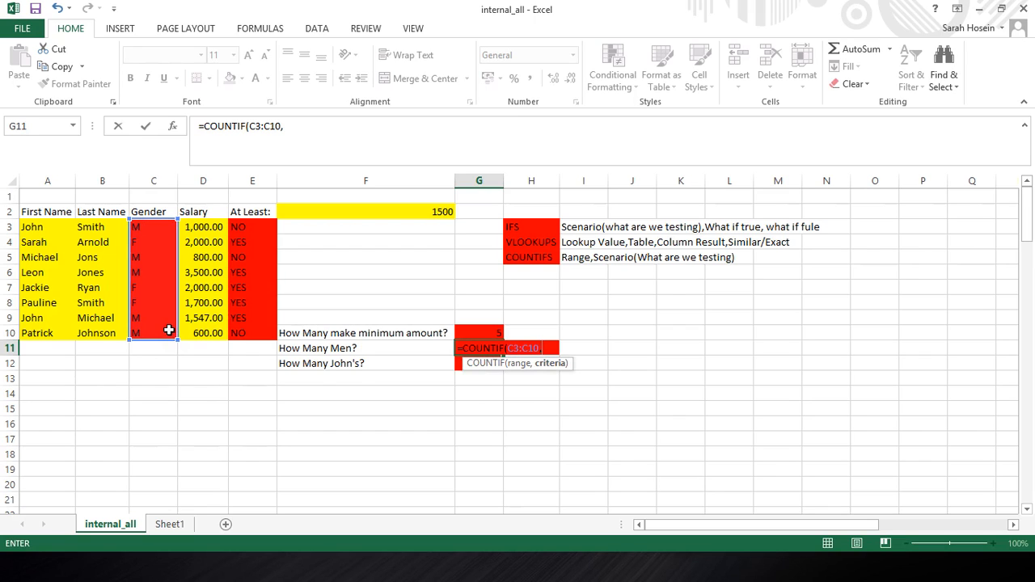
type("\"M\"")
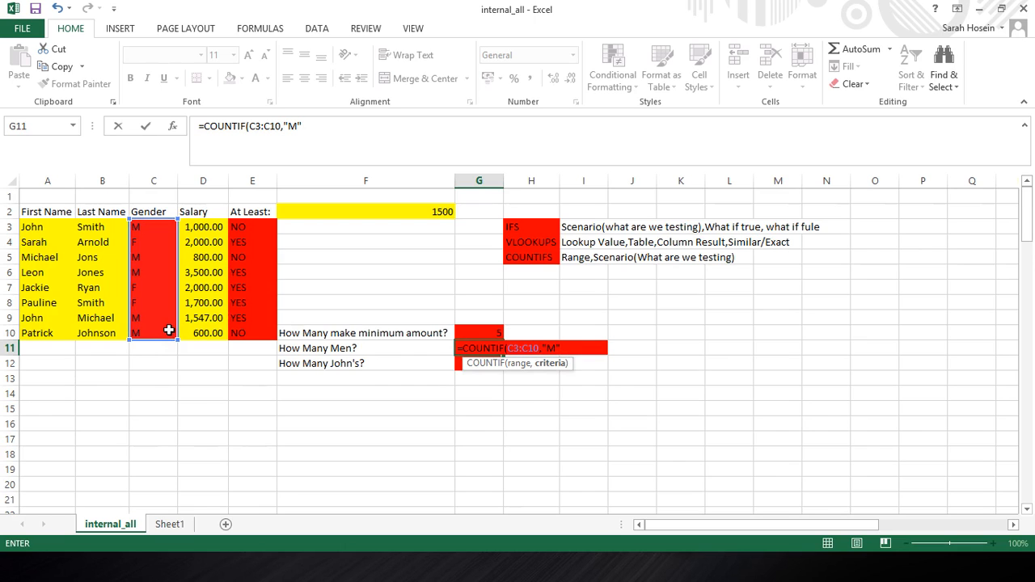
type(")")
key("ctrl+Return")
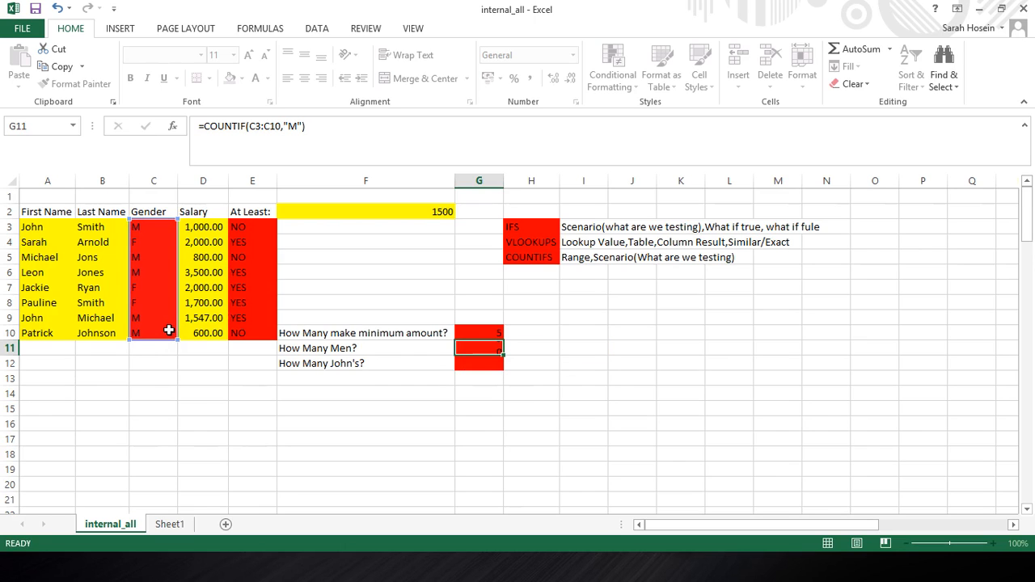
key("Return")
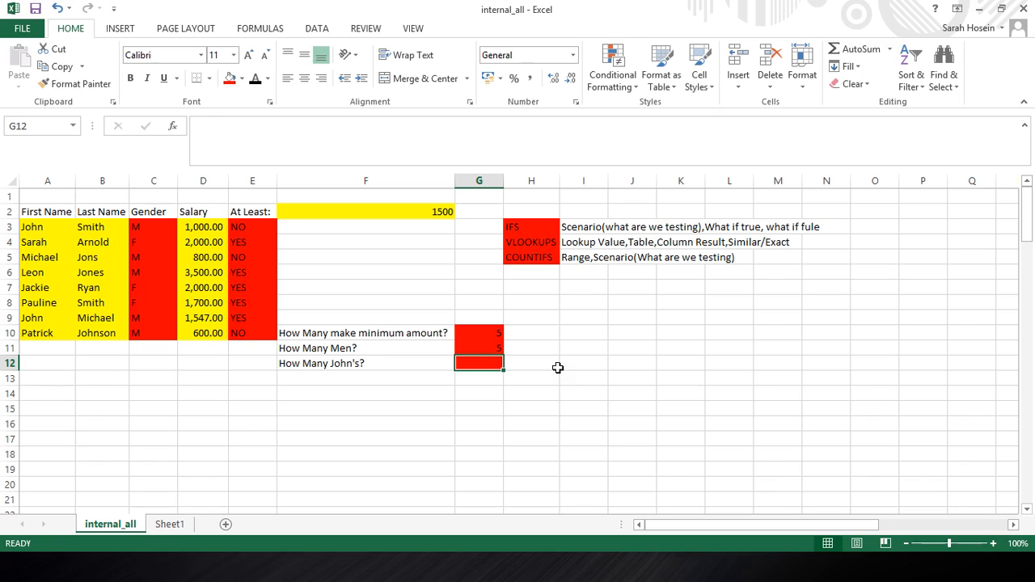
- Answer the F12 question by entering a COUNTIF in G12 over A3:A10, with the first name asked for as the quoted criterion
type("=COUNTIF")
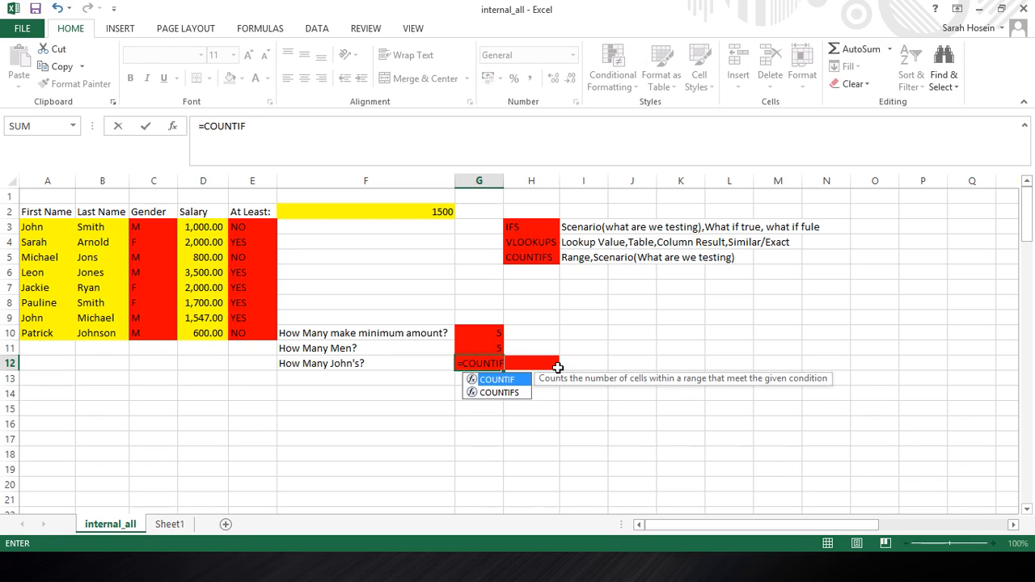
type("(")
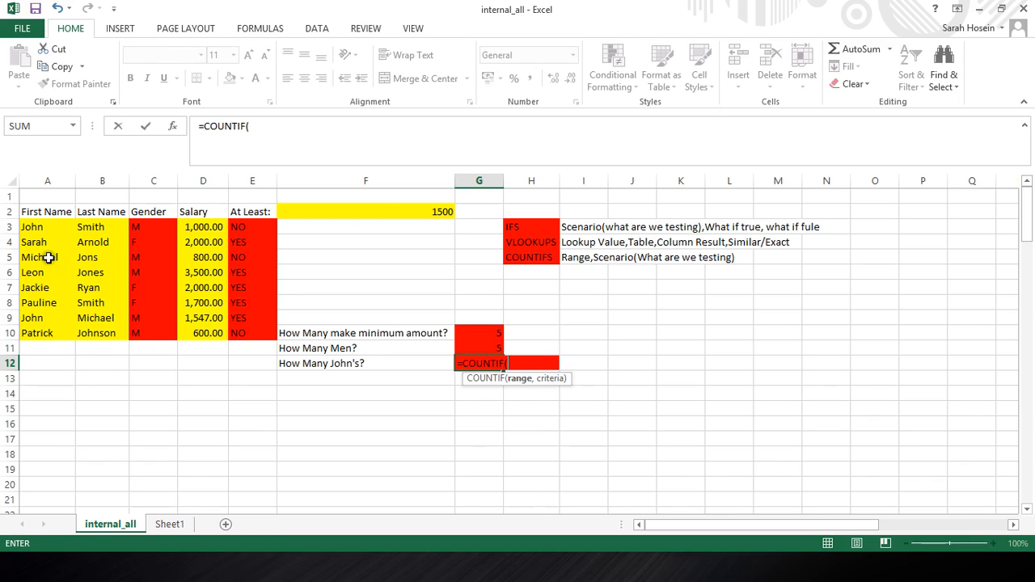
left_click_drag(35, 227, 37, 335)
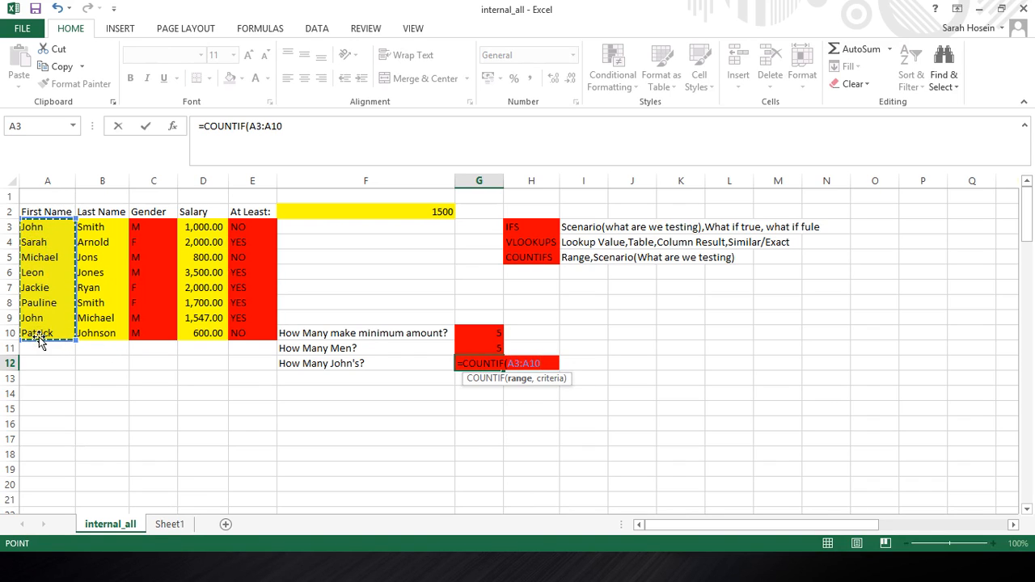
type(",")
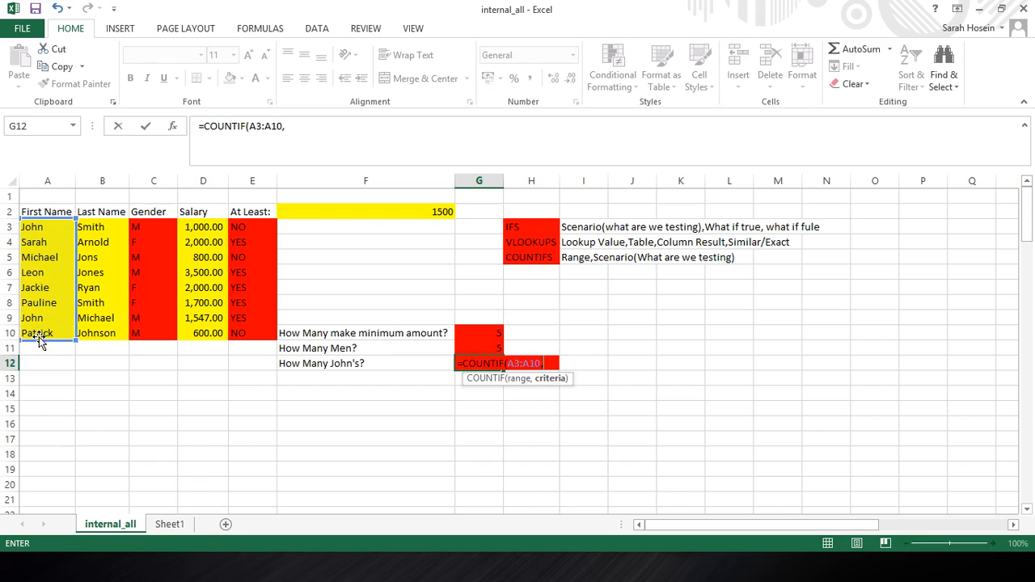
type("\"JOHN")
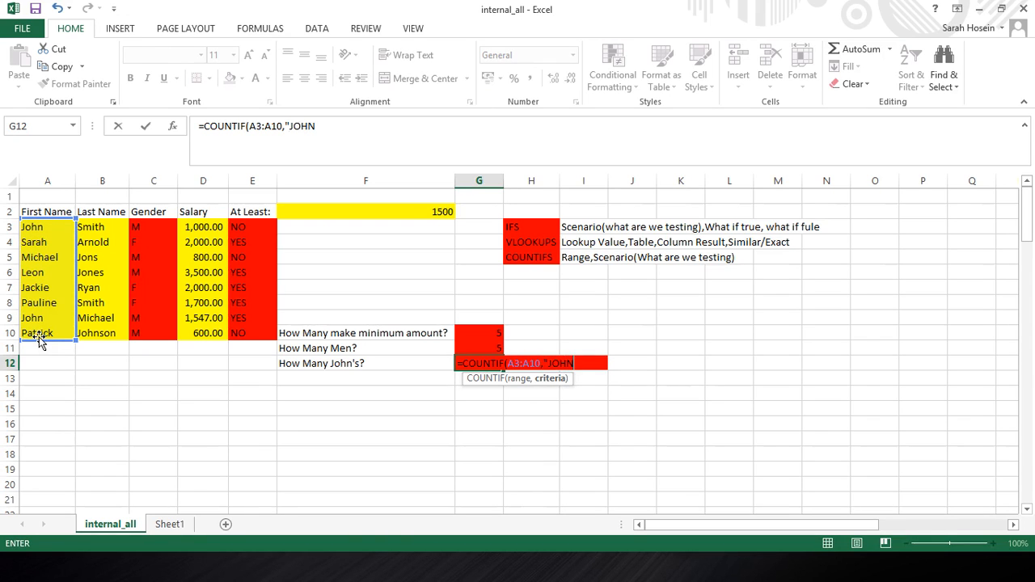
key("BackSpace")
key("BackSpace")
key("BackSpace")
key("BackSpace")
type("John\"")
left_click(40, 341)
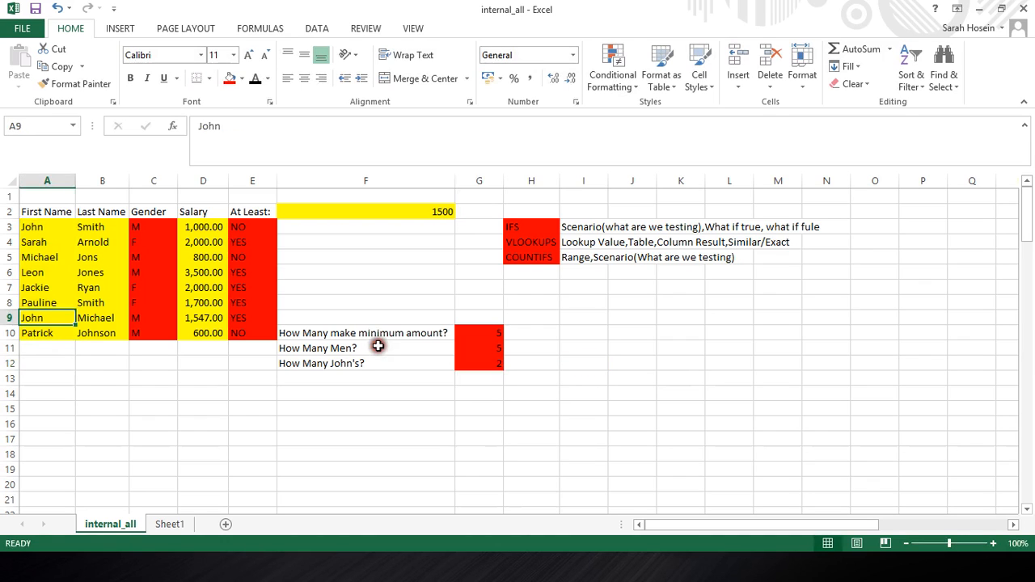
left_click(484, 346)
left_click(570, 346)
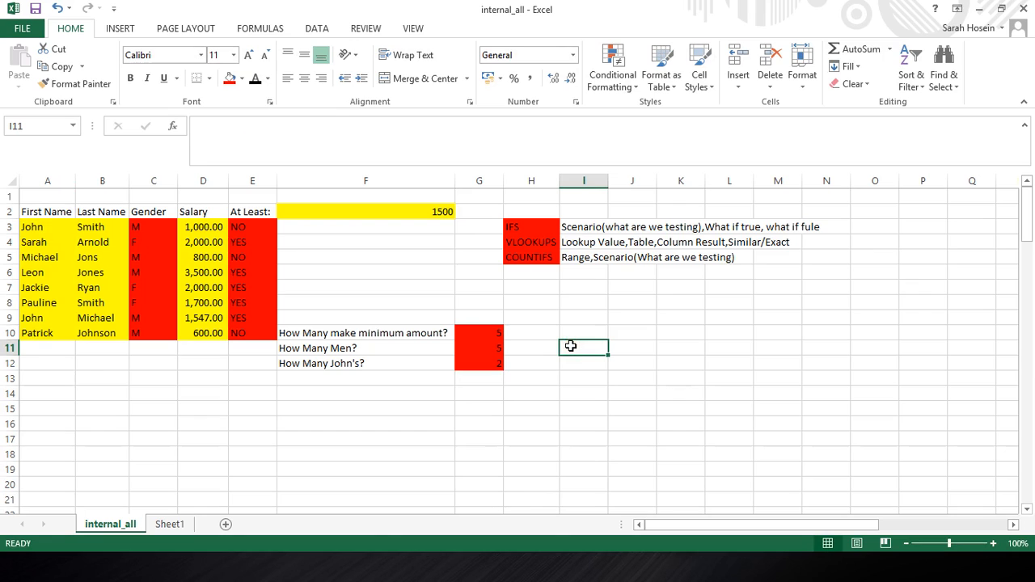